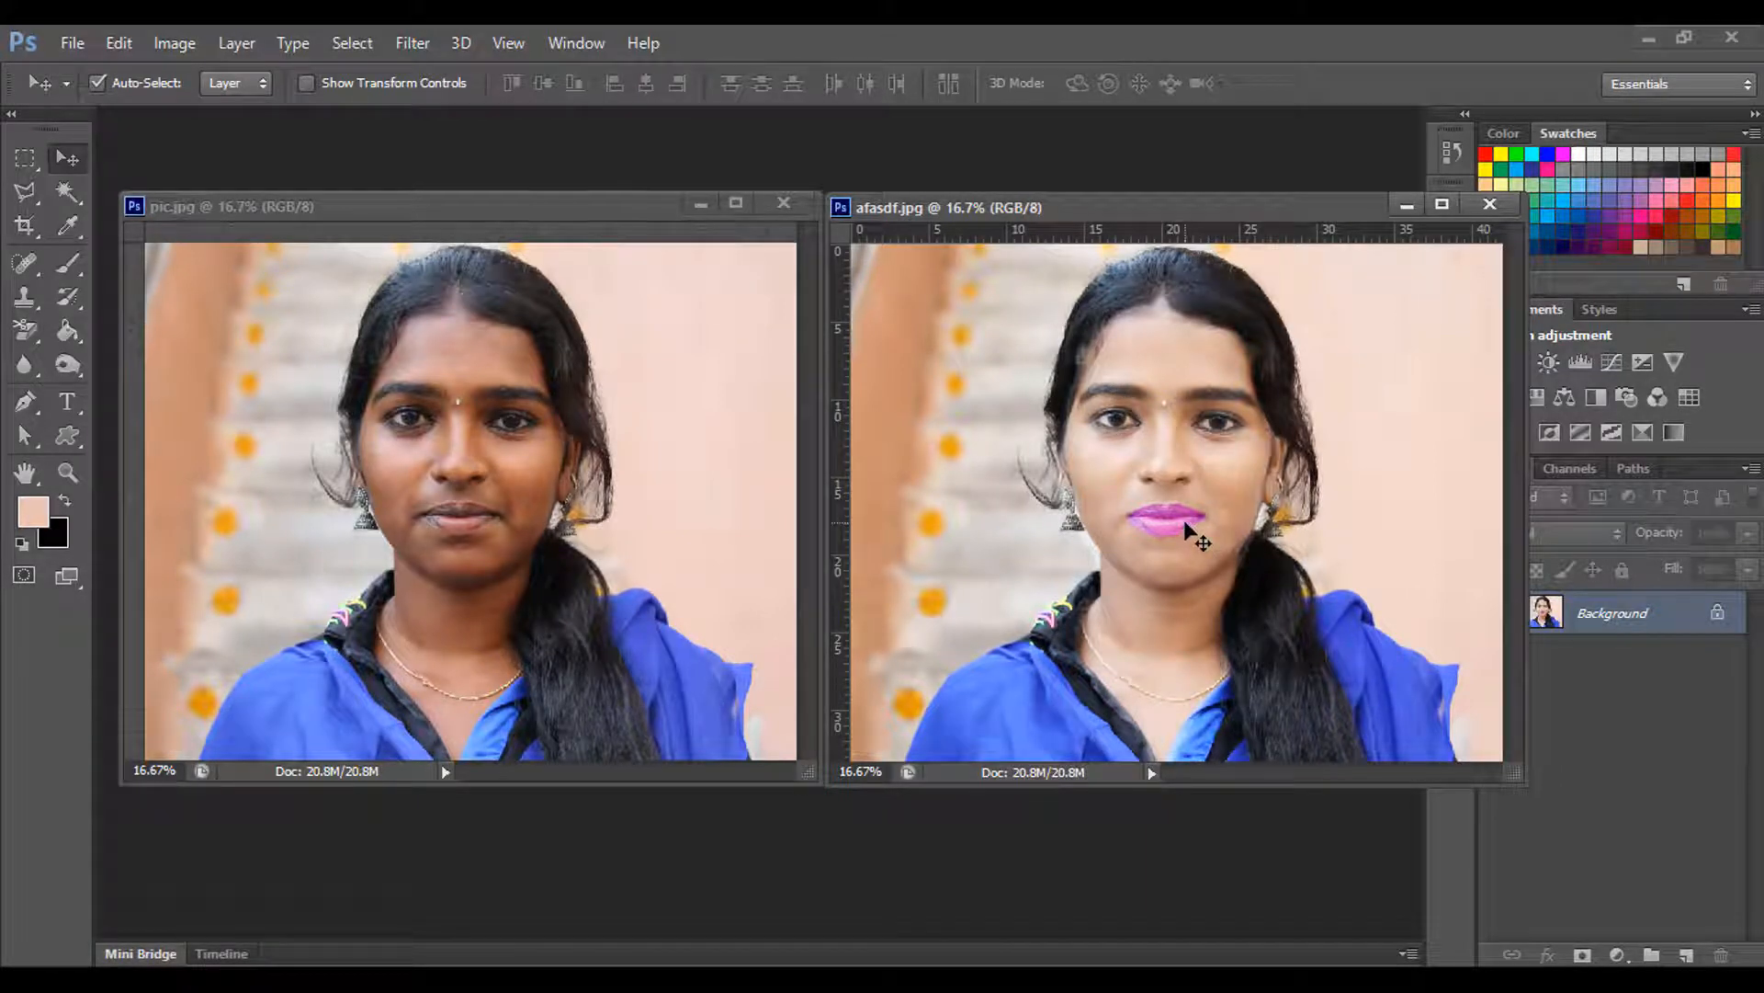
Close afasdf.jpg without changes, dock the pic.jpg window in the workspace and fit the photo to the screen.
click(1493, 205)
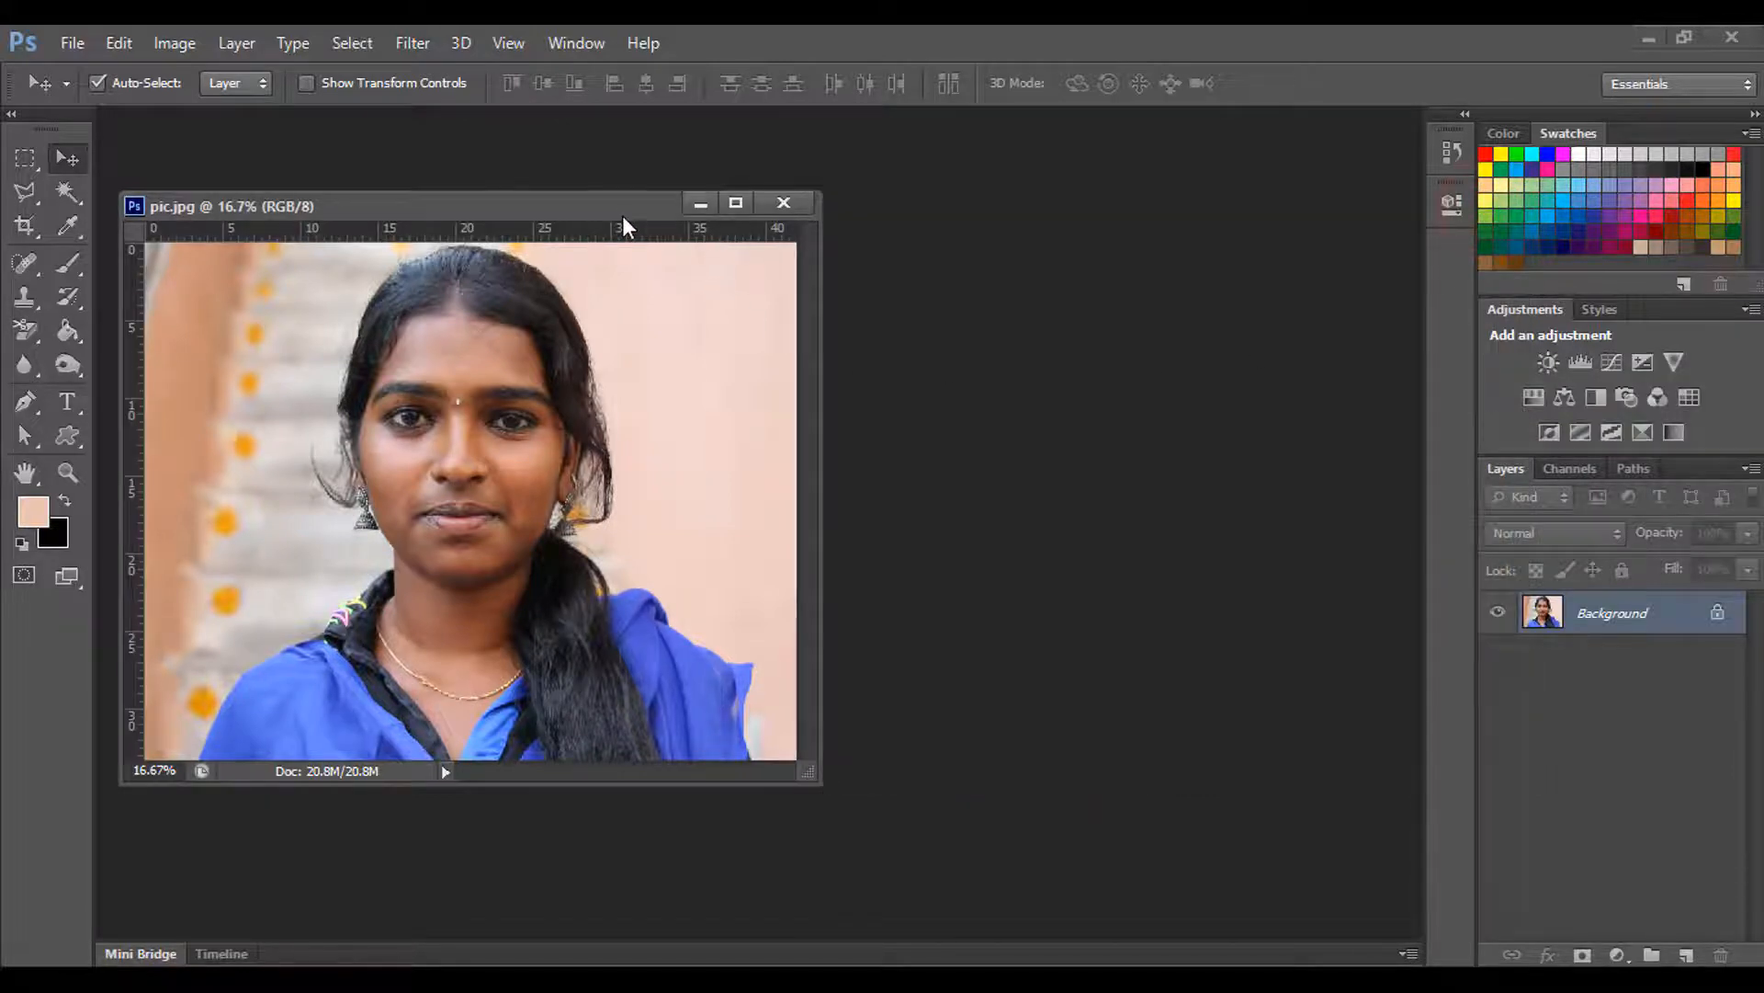
drag(620, 209, 812, 127)
key(ctrl+0)
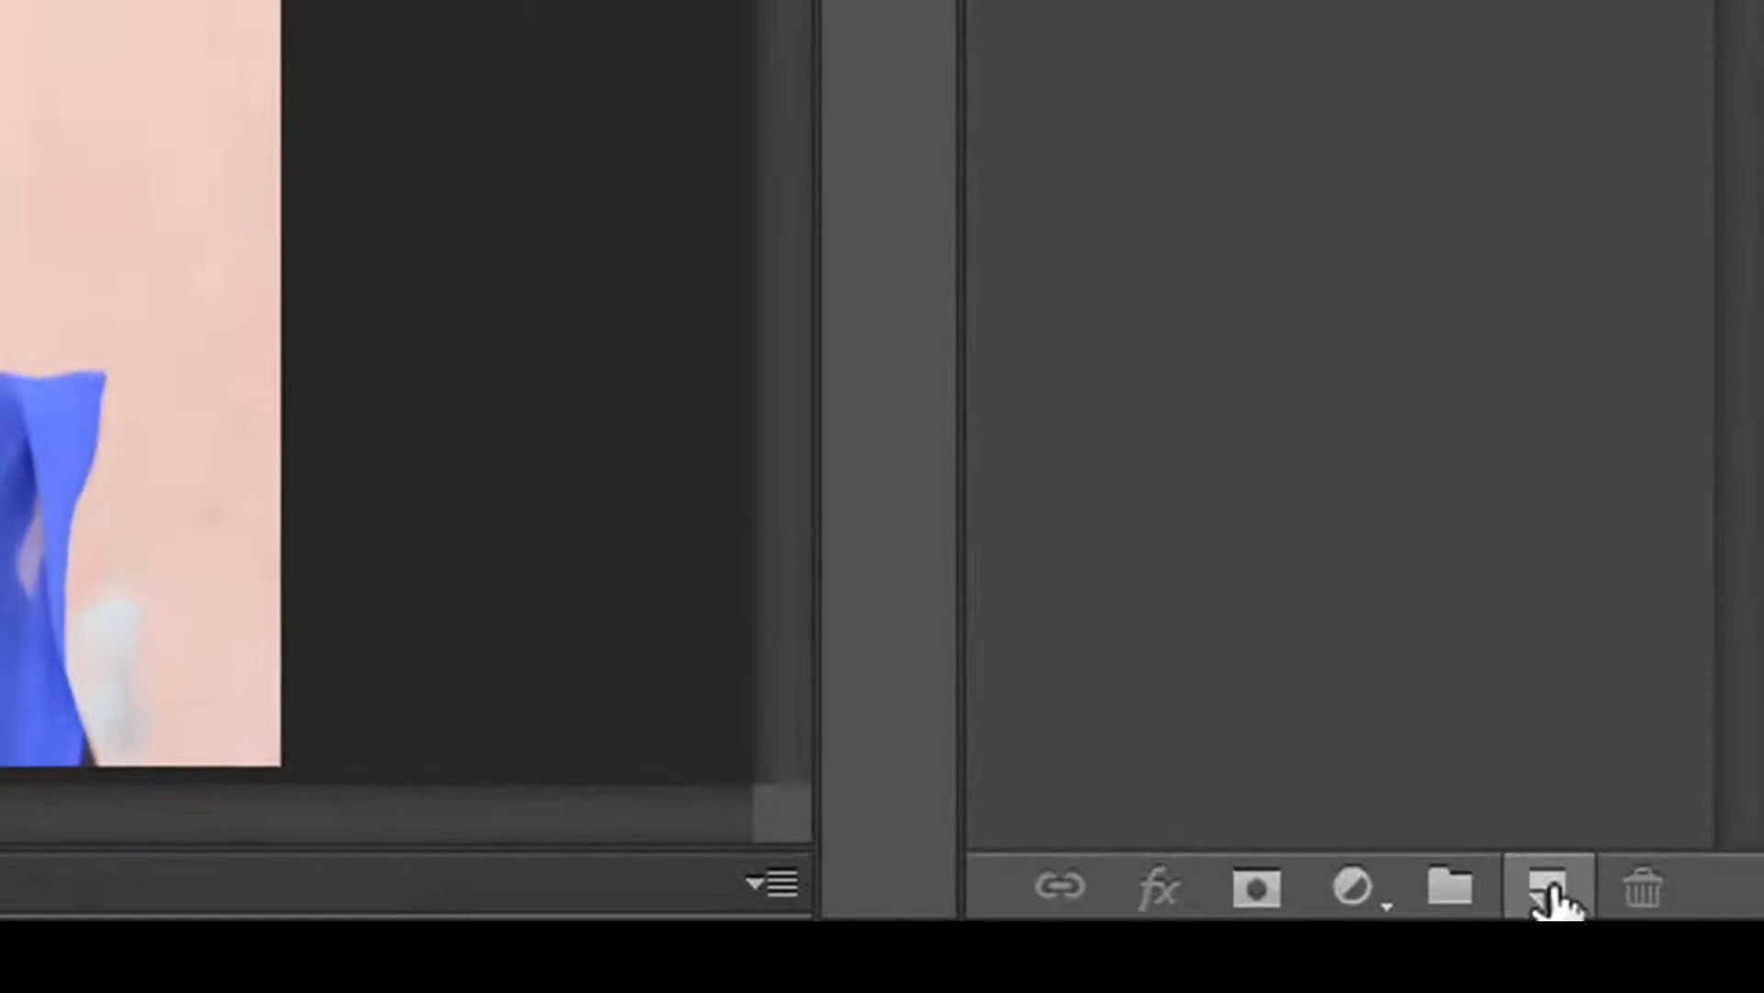
Add a new empty layer above the Background and set the Brush tool's foreground color to white (ffffff).
click(1687, 955)
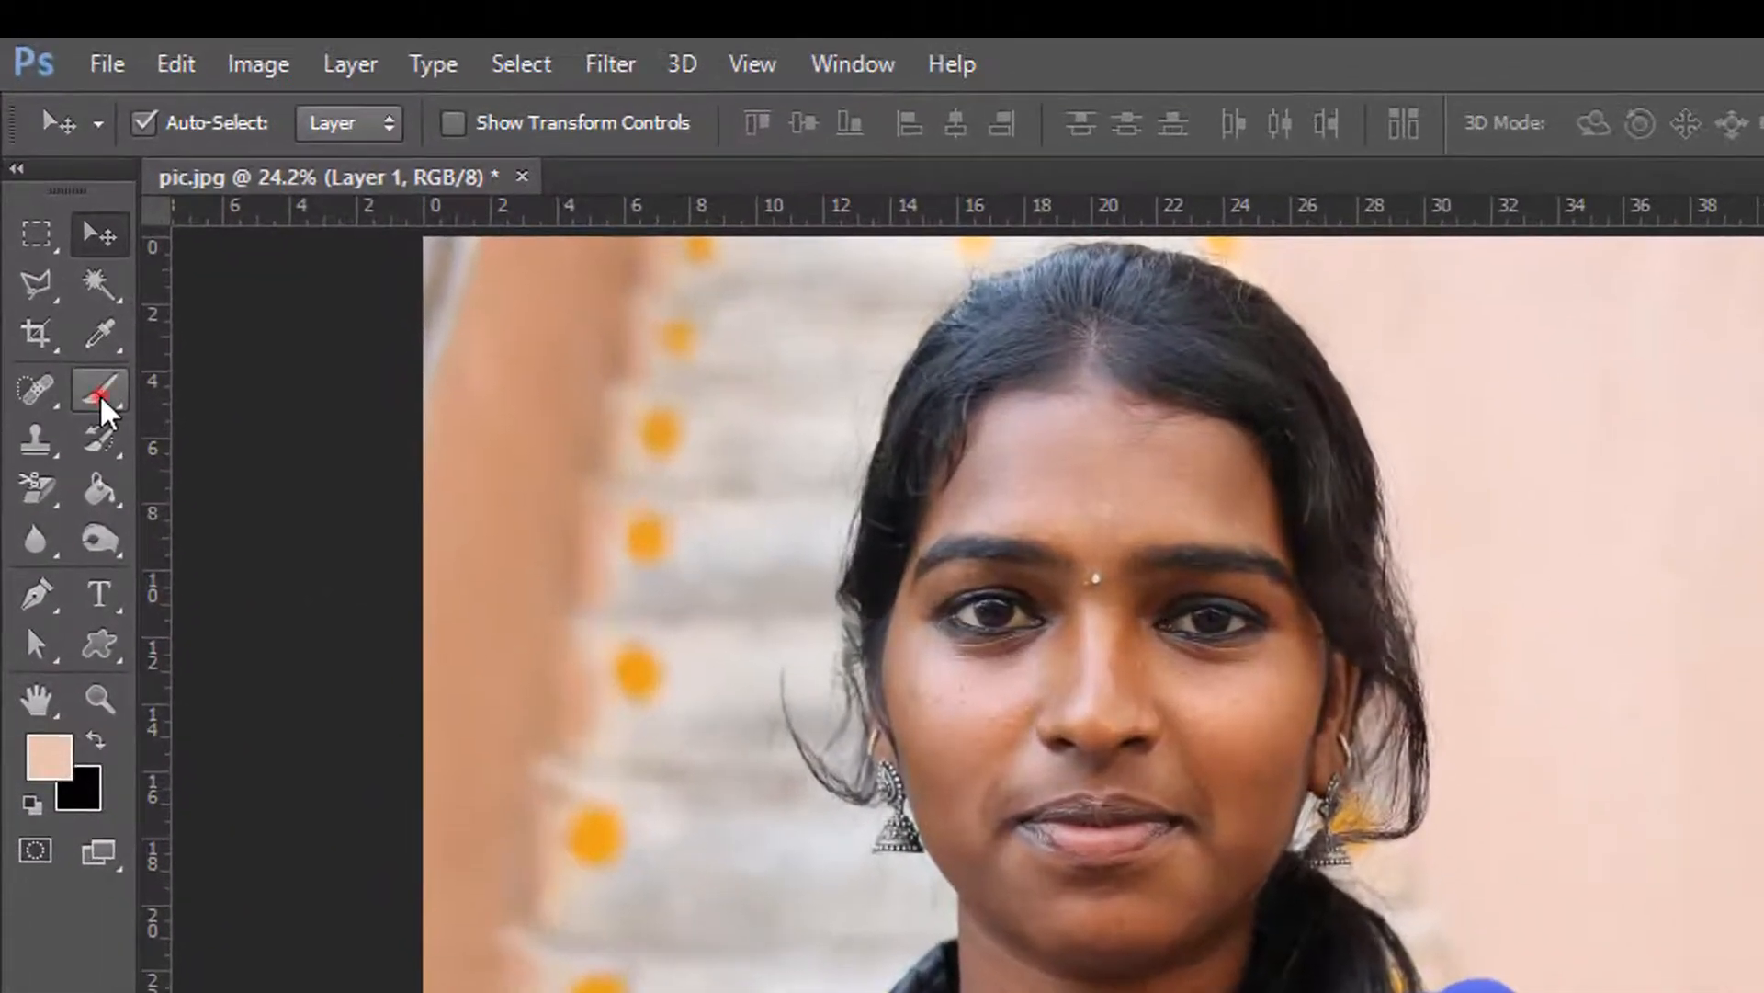
click(68, 263)
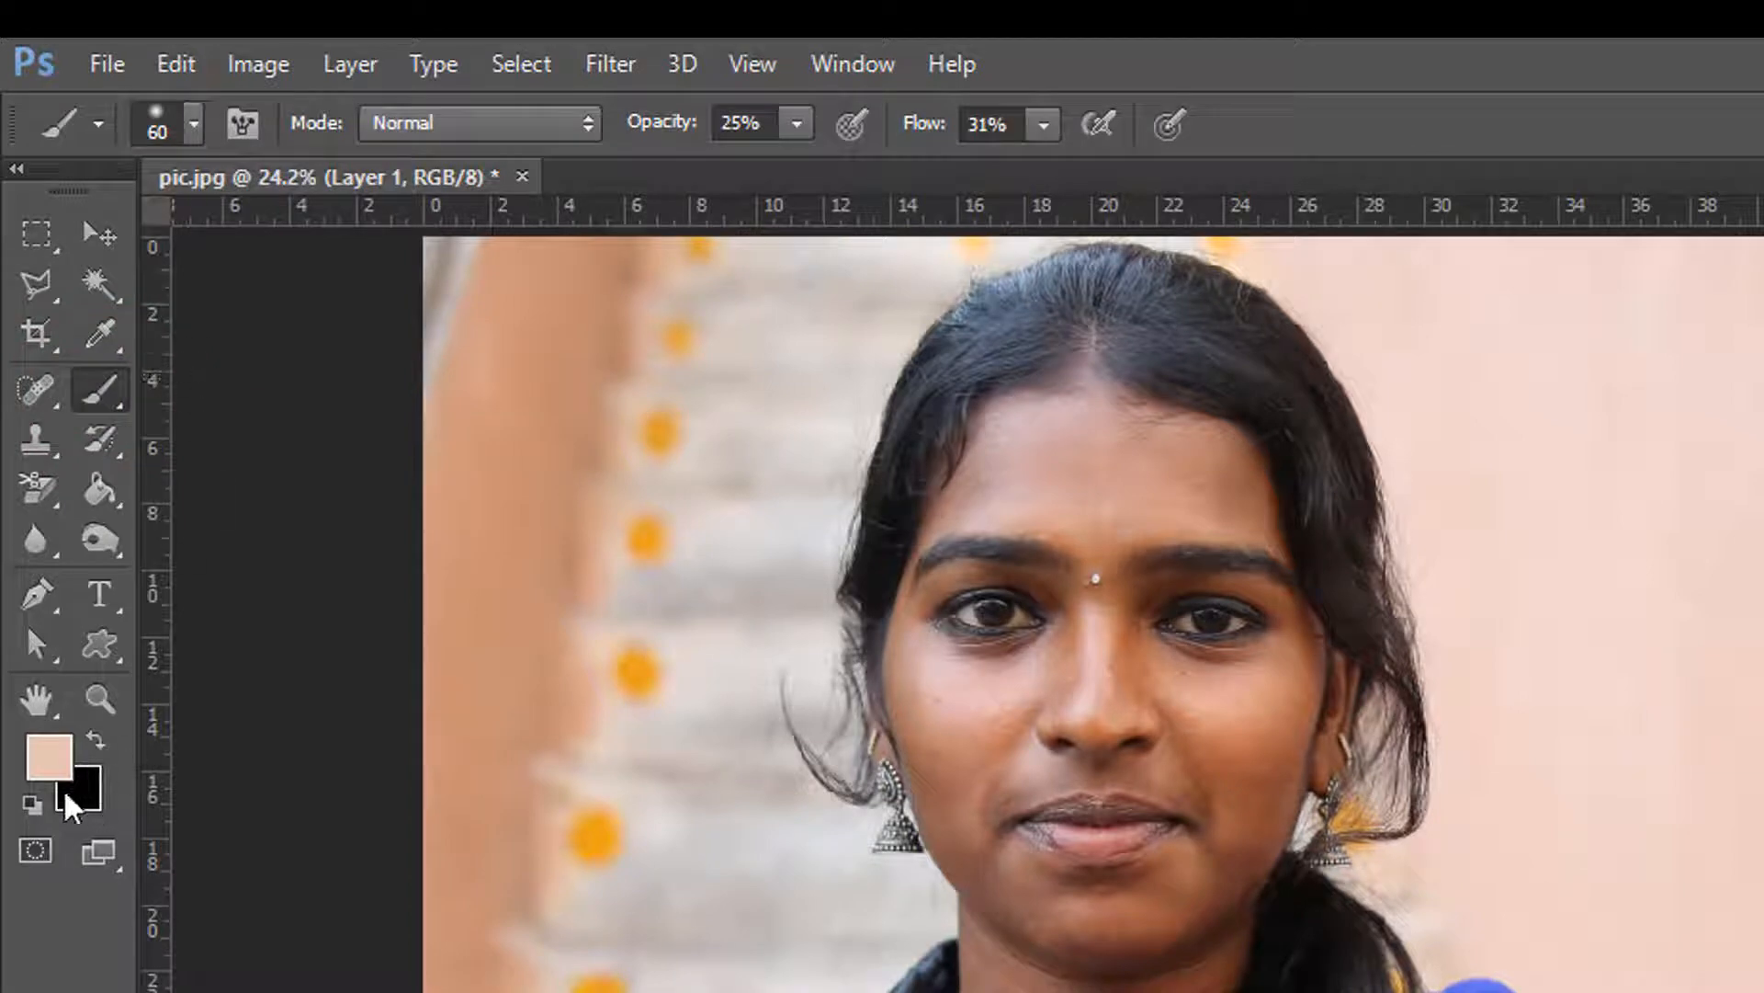
click(90, 735)
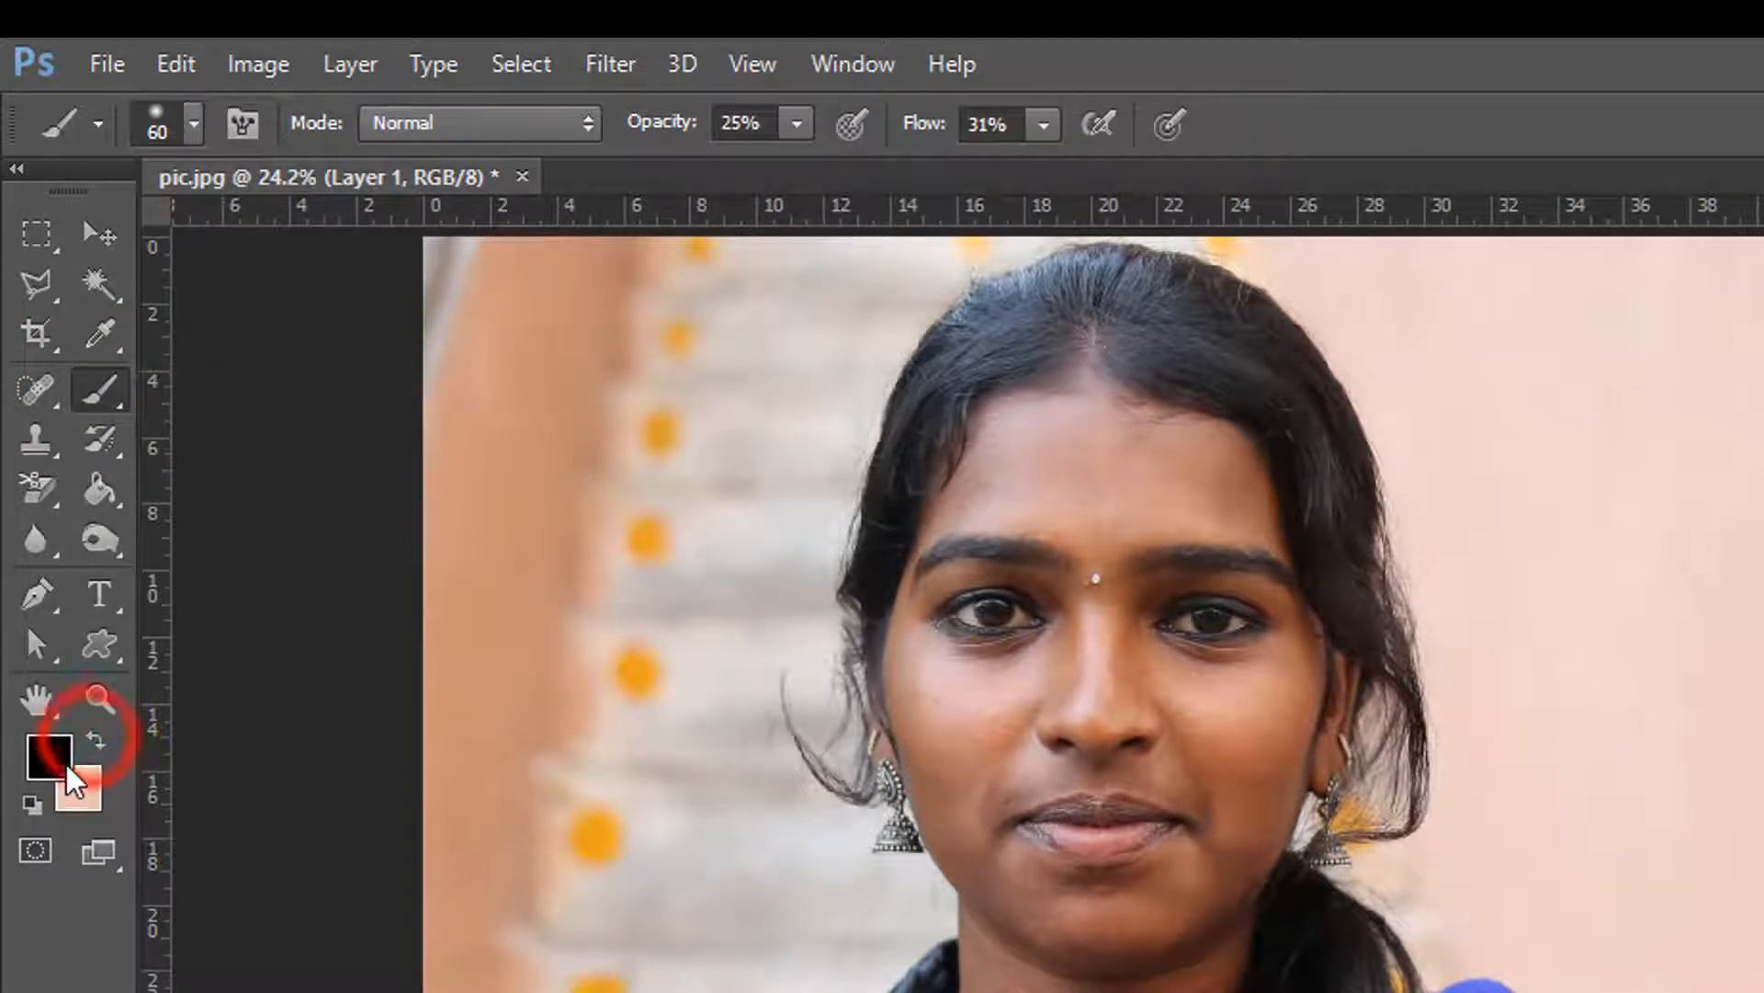
click(93, 739)
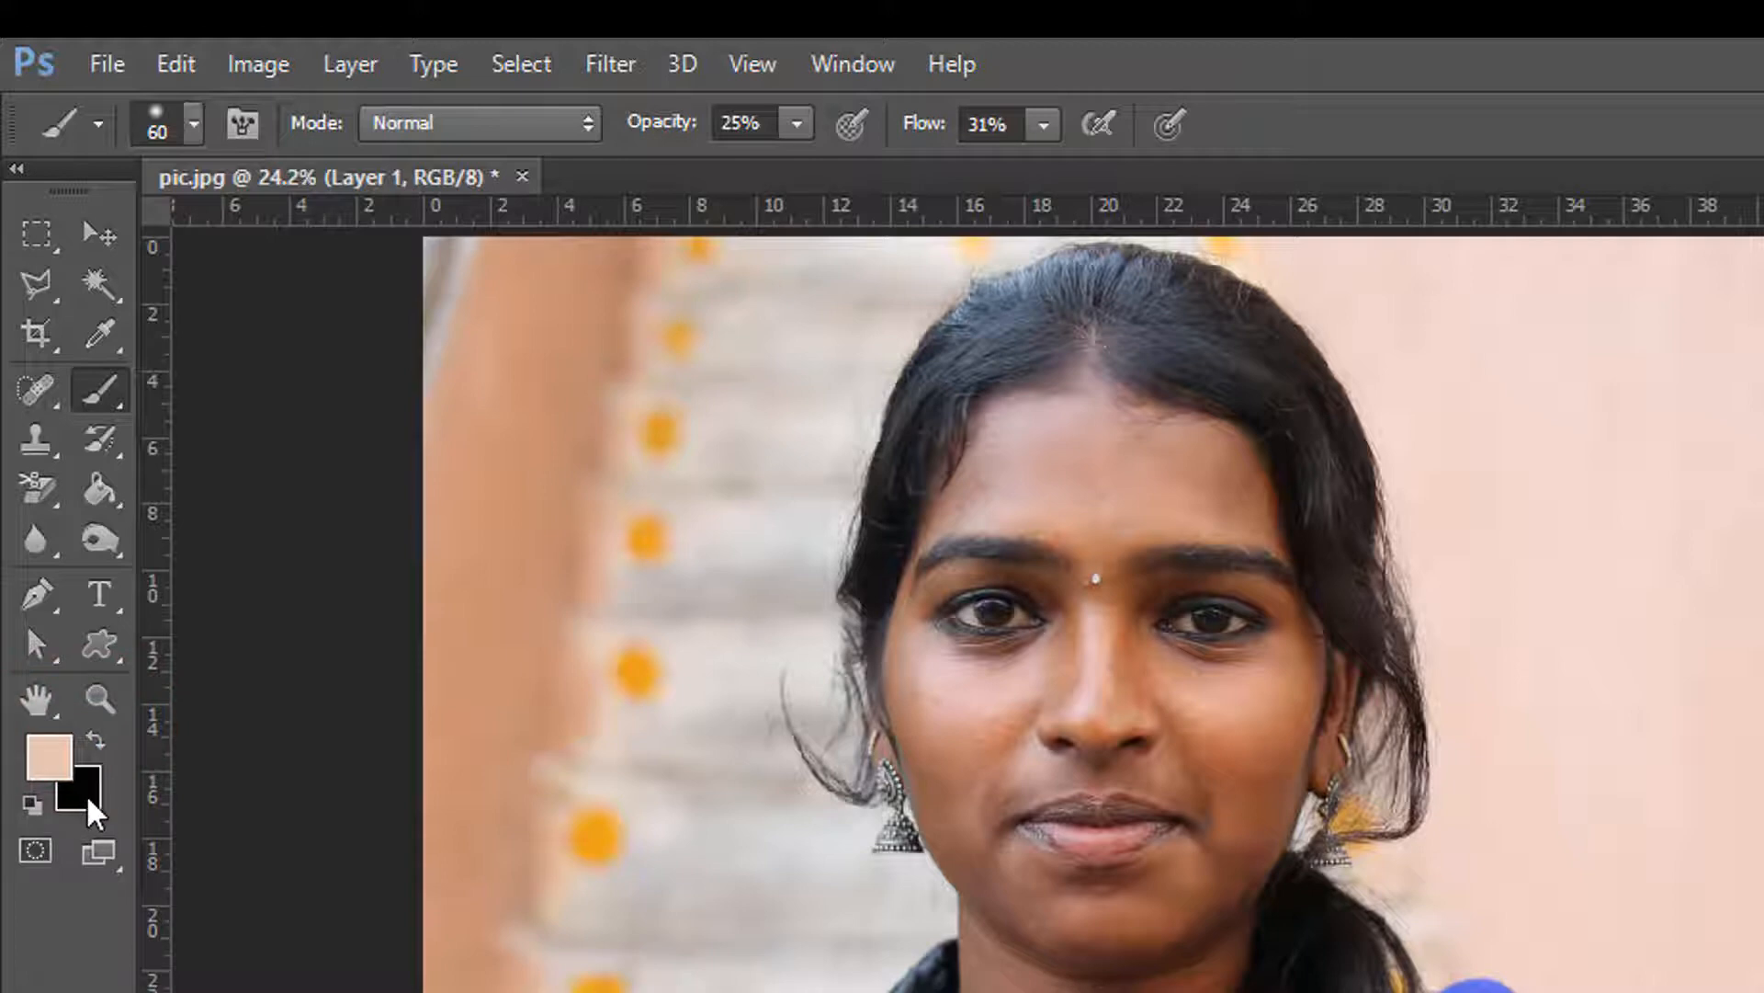
click(55, 767)
click(1428, 487)
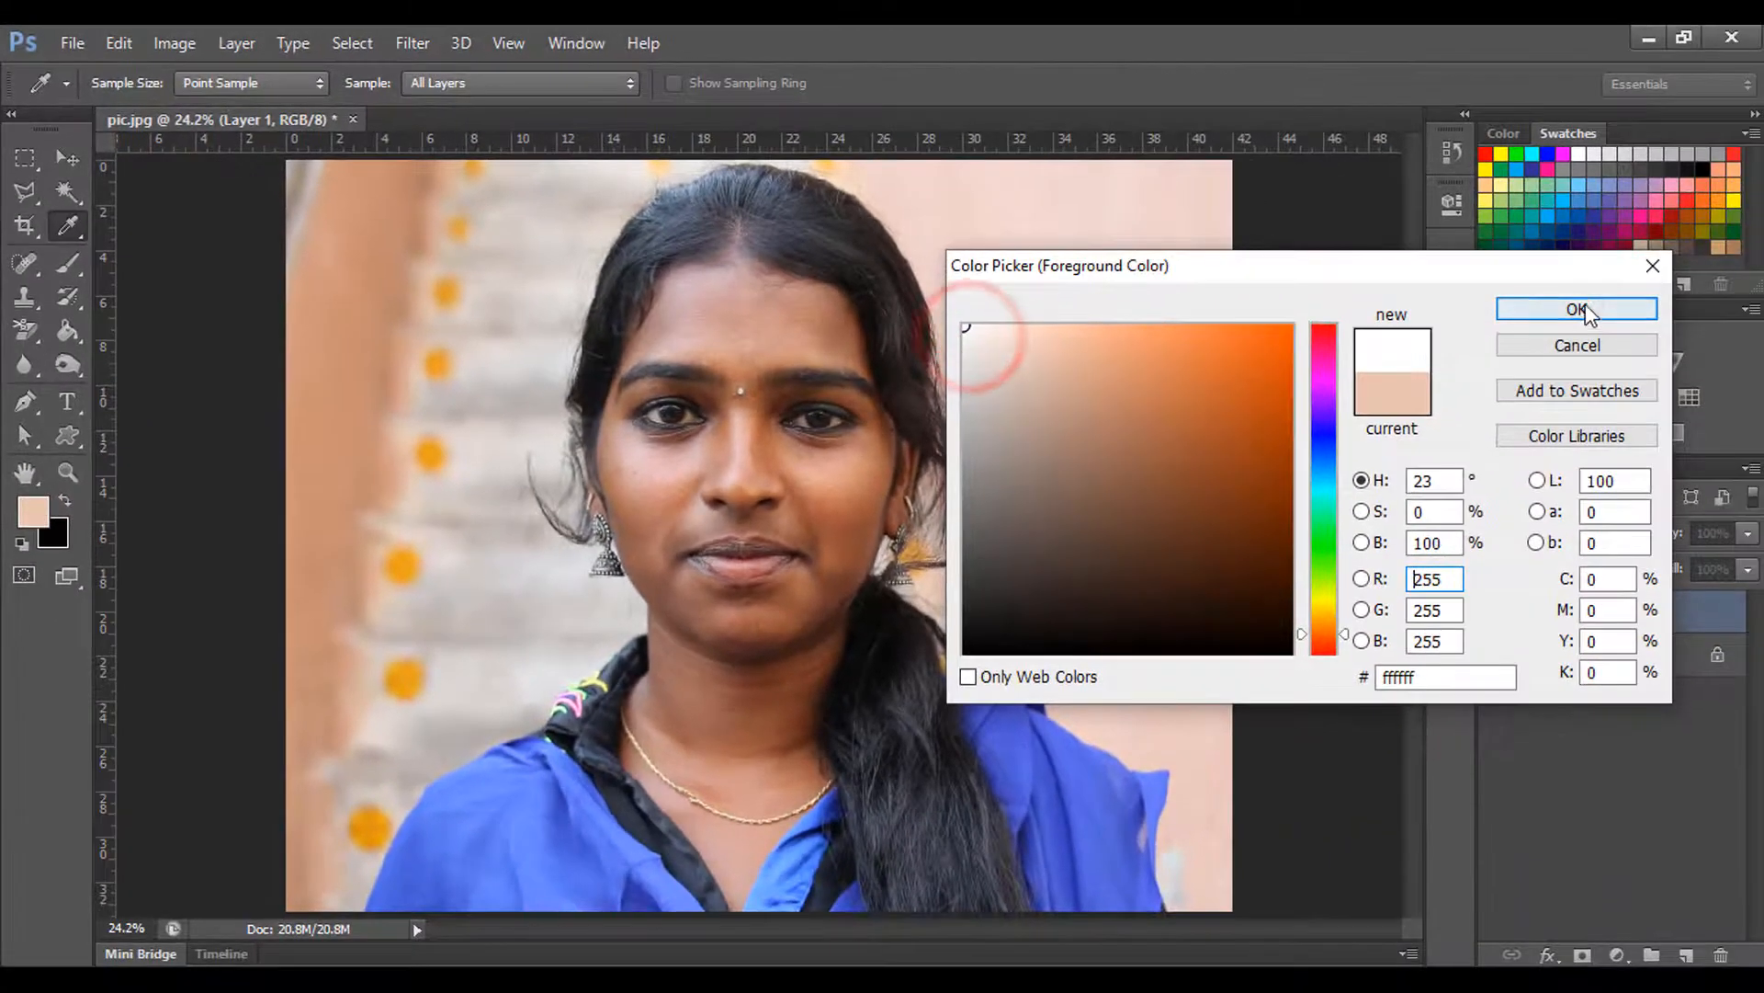
key(b)
click(1618, 317)
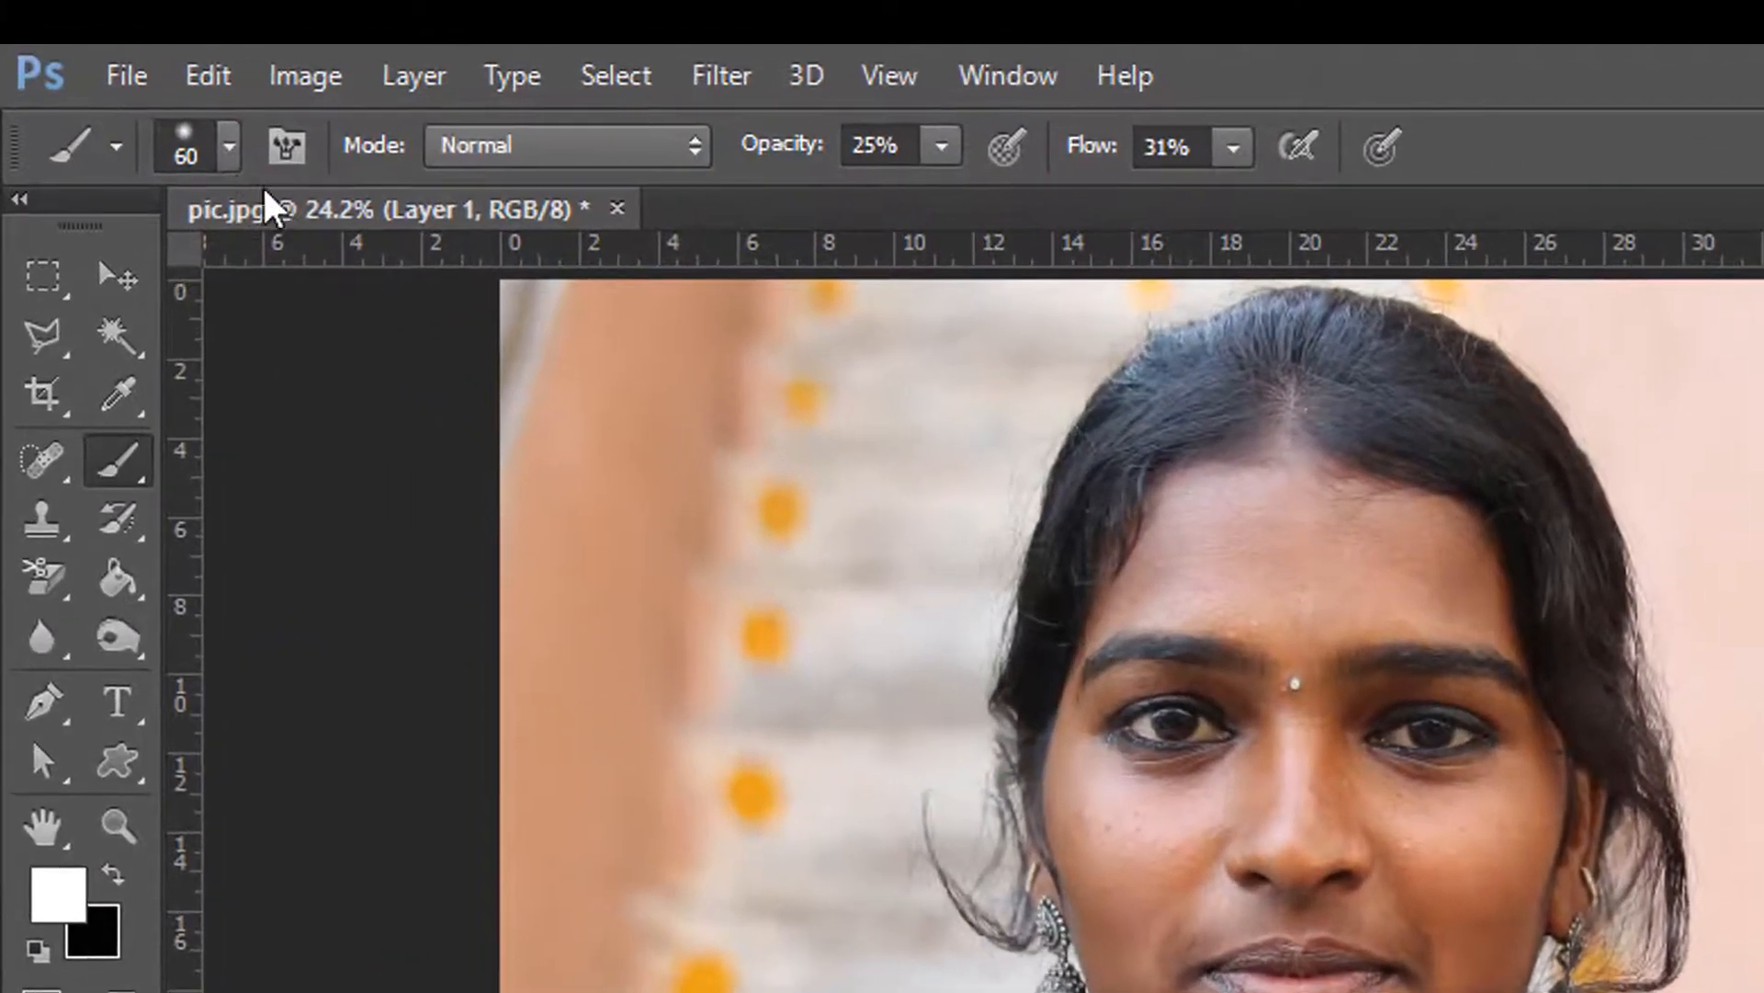
Choose the soft round brush with 16% hardness and set its opacity and flow to 100%.
click(230, 145)
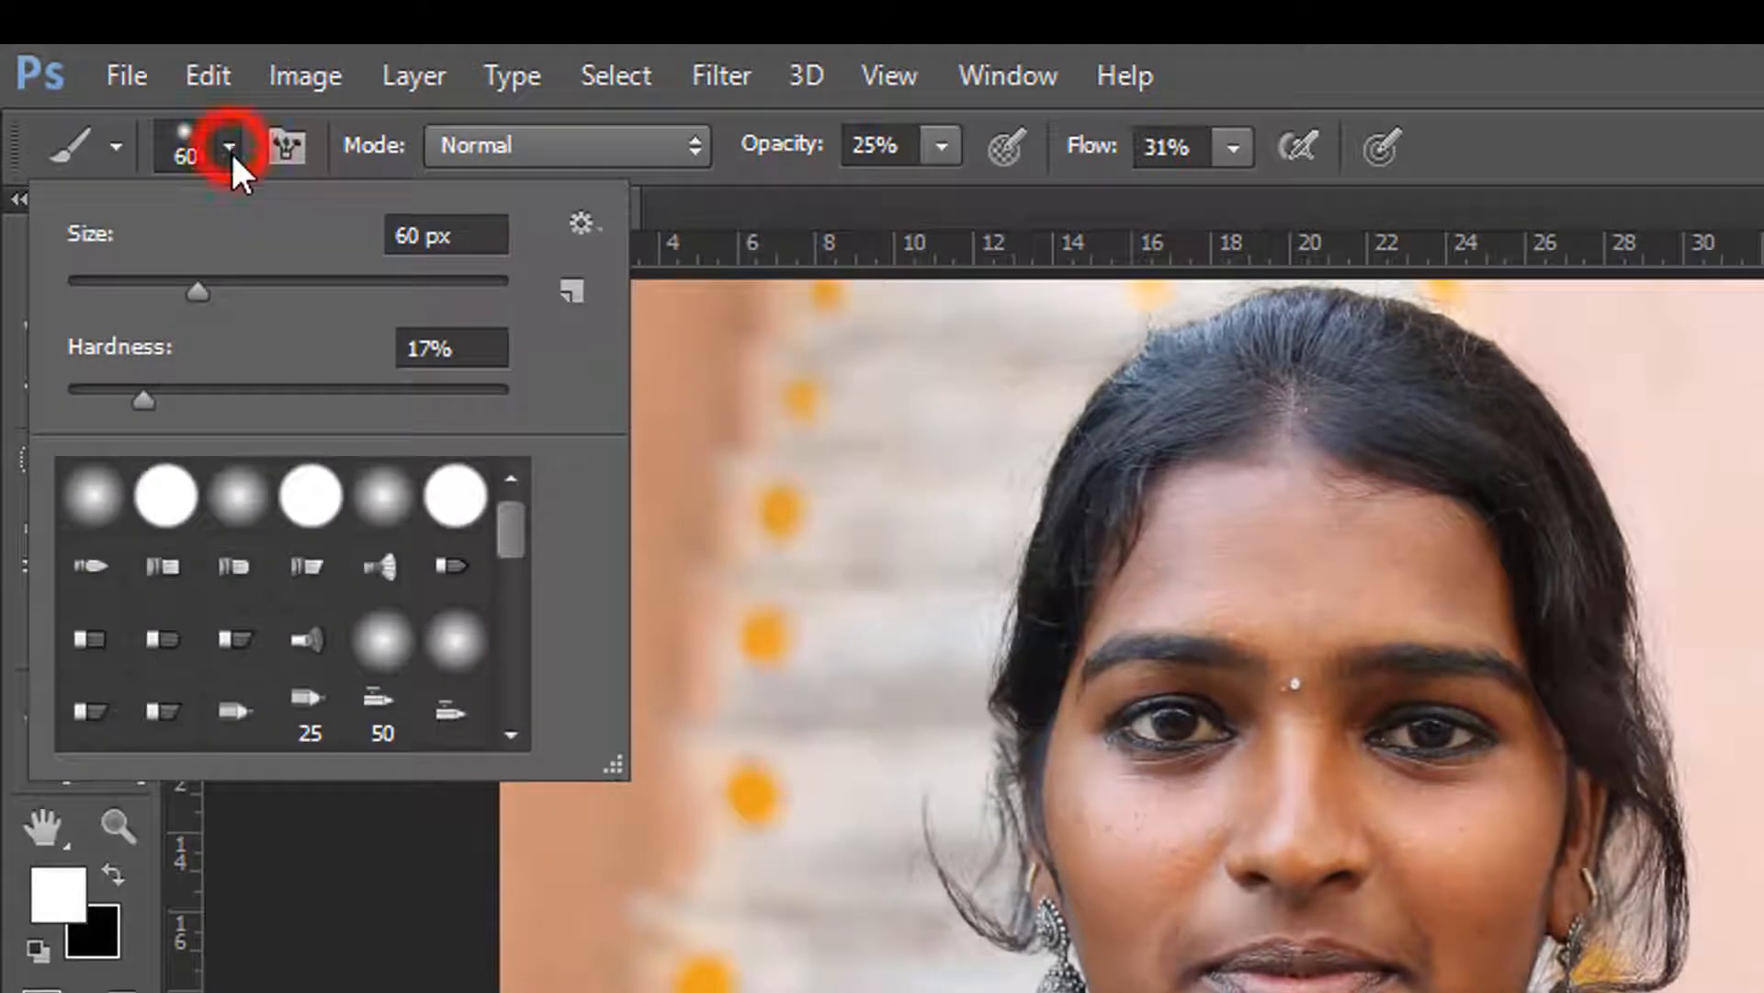
click(89, 496)
drag(69, 396, 113, 393)
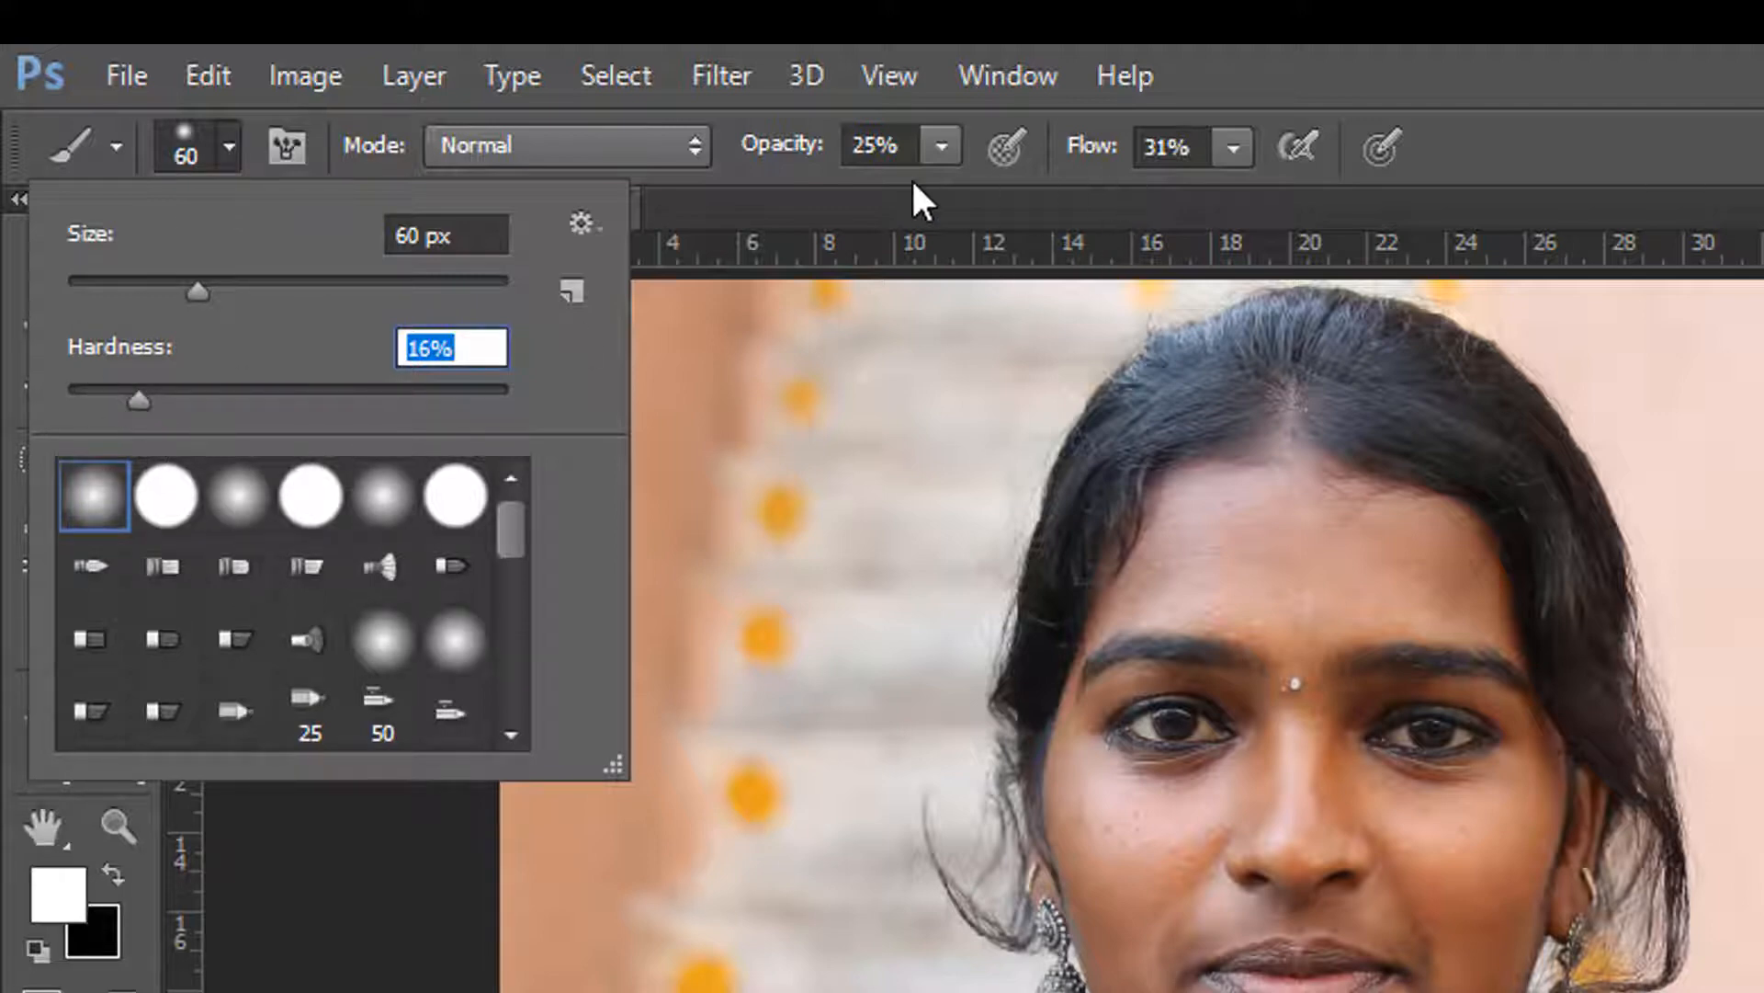
click(942, 145)
drag(930, 197, 1484, 228)
click(1233, 146)
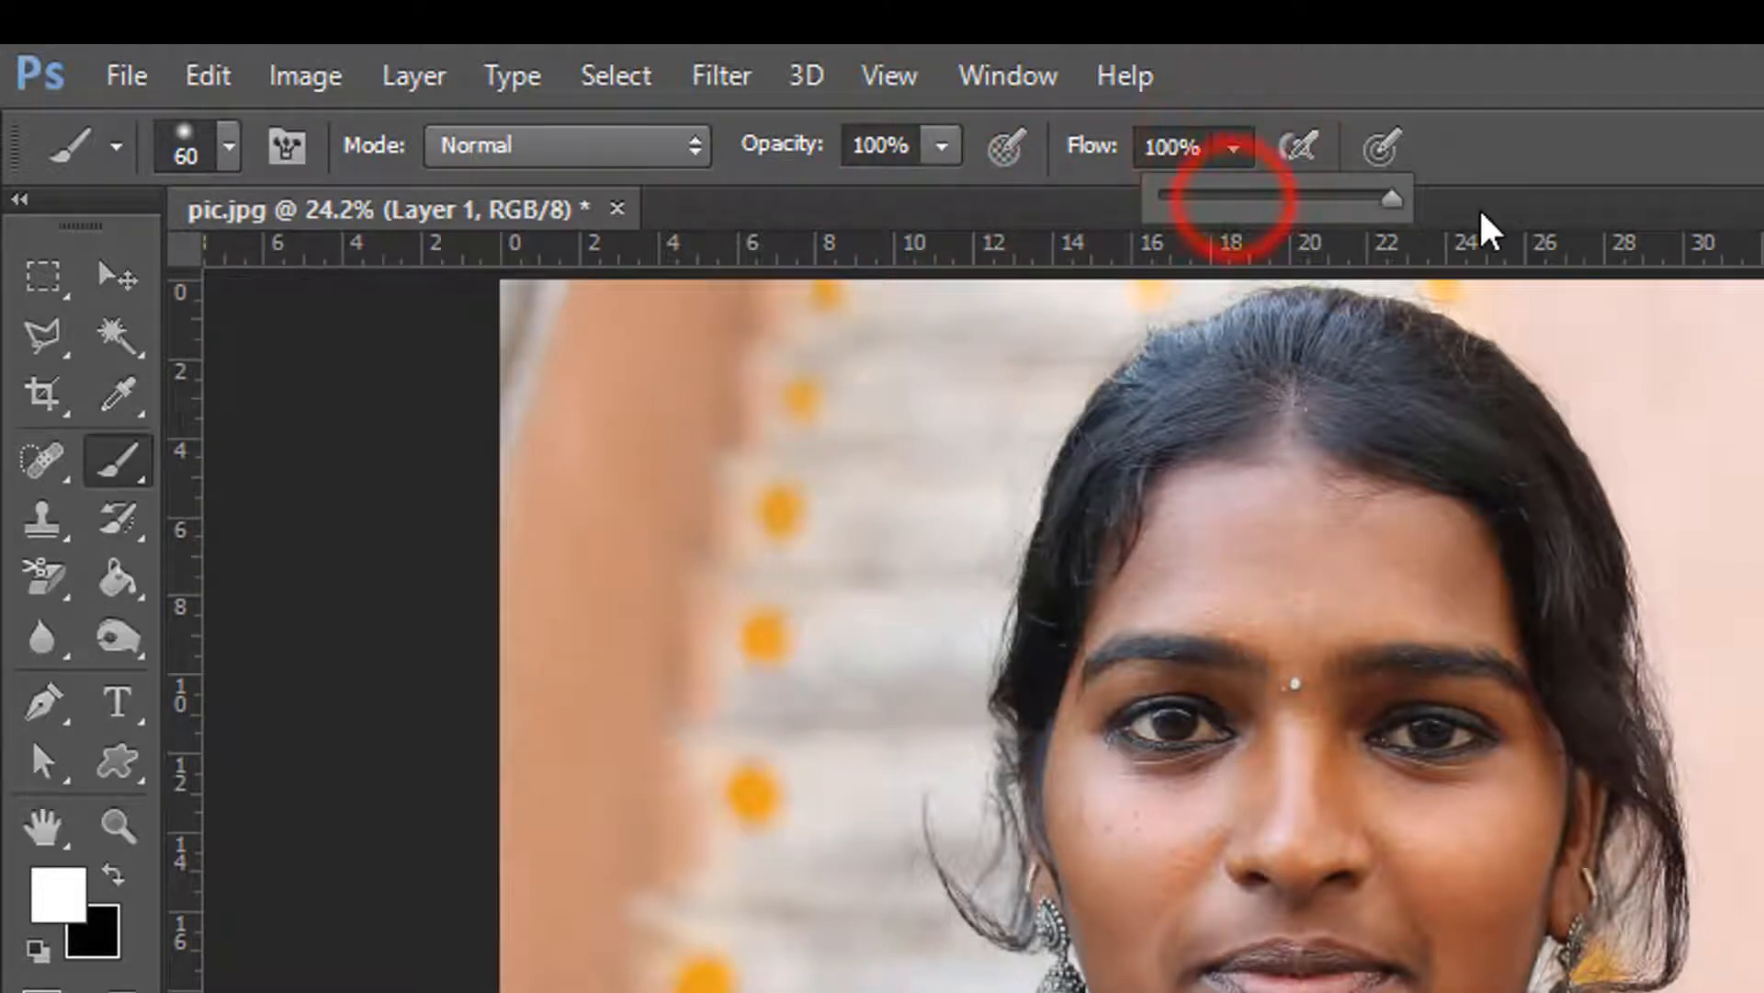
click(1590, 161)
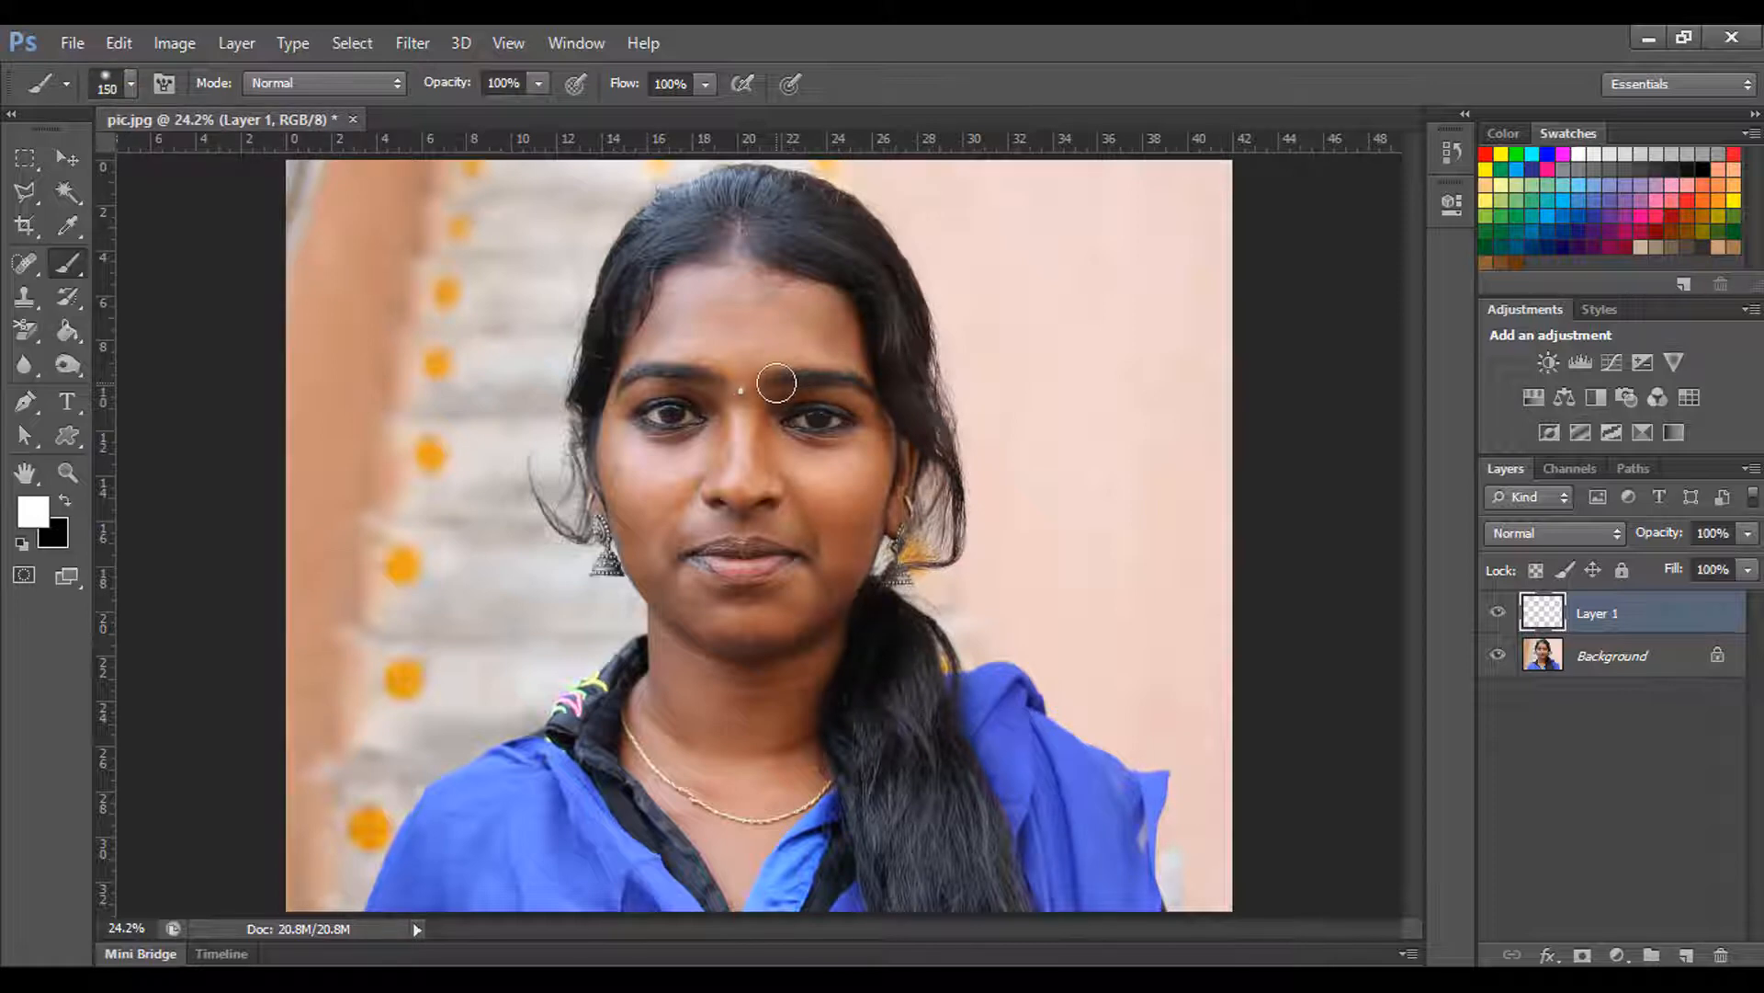
Paint solid white over all the skin of the face, ears and neck on Layer 1 with a 125 px brush.
key(bracketleft)
click(735, 270)
mouse_move(735, 270)
mouse_down()
mouse_move(845, 312)
mouse_move(881, 434)
mouse_move(906, 456)
mouse_move(838, 623)
mouse_move(822, 757)
mouse_move(772, 827)
mouse_move(811, 795)
mouse_move(760, 842)
mouse_move(744, 902)
mouse_move(641, 770)
mouse_move(634, 704)
mouse_move(661, 630)
mouse_move(601, 516)
mouse_move(621, 384)
mouse_move(680, 276)
mouse_move(769, 284)
mouse_move(713, 279)
mouse_move(654, 312)
mouse_move(834, 306)
mouse_move(702, 319)
mouse_move(635, 421)
mouse_move(626, 496)
mouse_move(664, 694)
mouse_move(790, 698)
mouse_move(725, 800)
mouse_move(854, 377)
mouse_move(669, 462)
mouse_move(800, 583)
mouse_move(732, 516)
mouse_move(756, 441)
mouse_move(878, 455)
mouse_move(745, 638)
mouse_move(799, 598)
mouse_move(769, 573)
mouse_up()
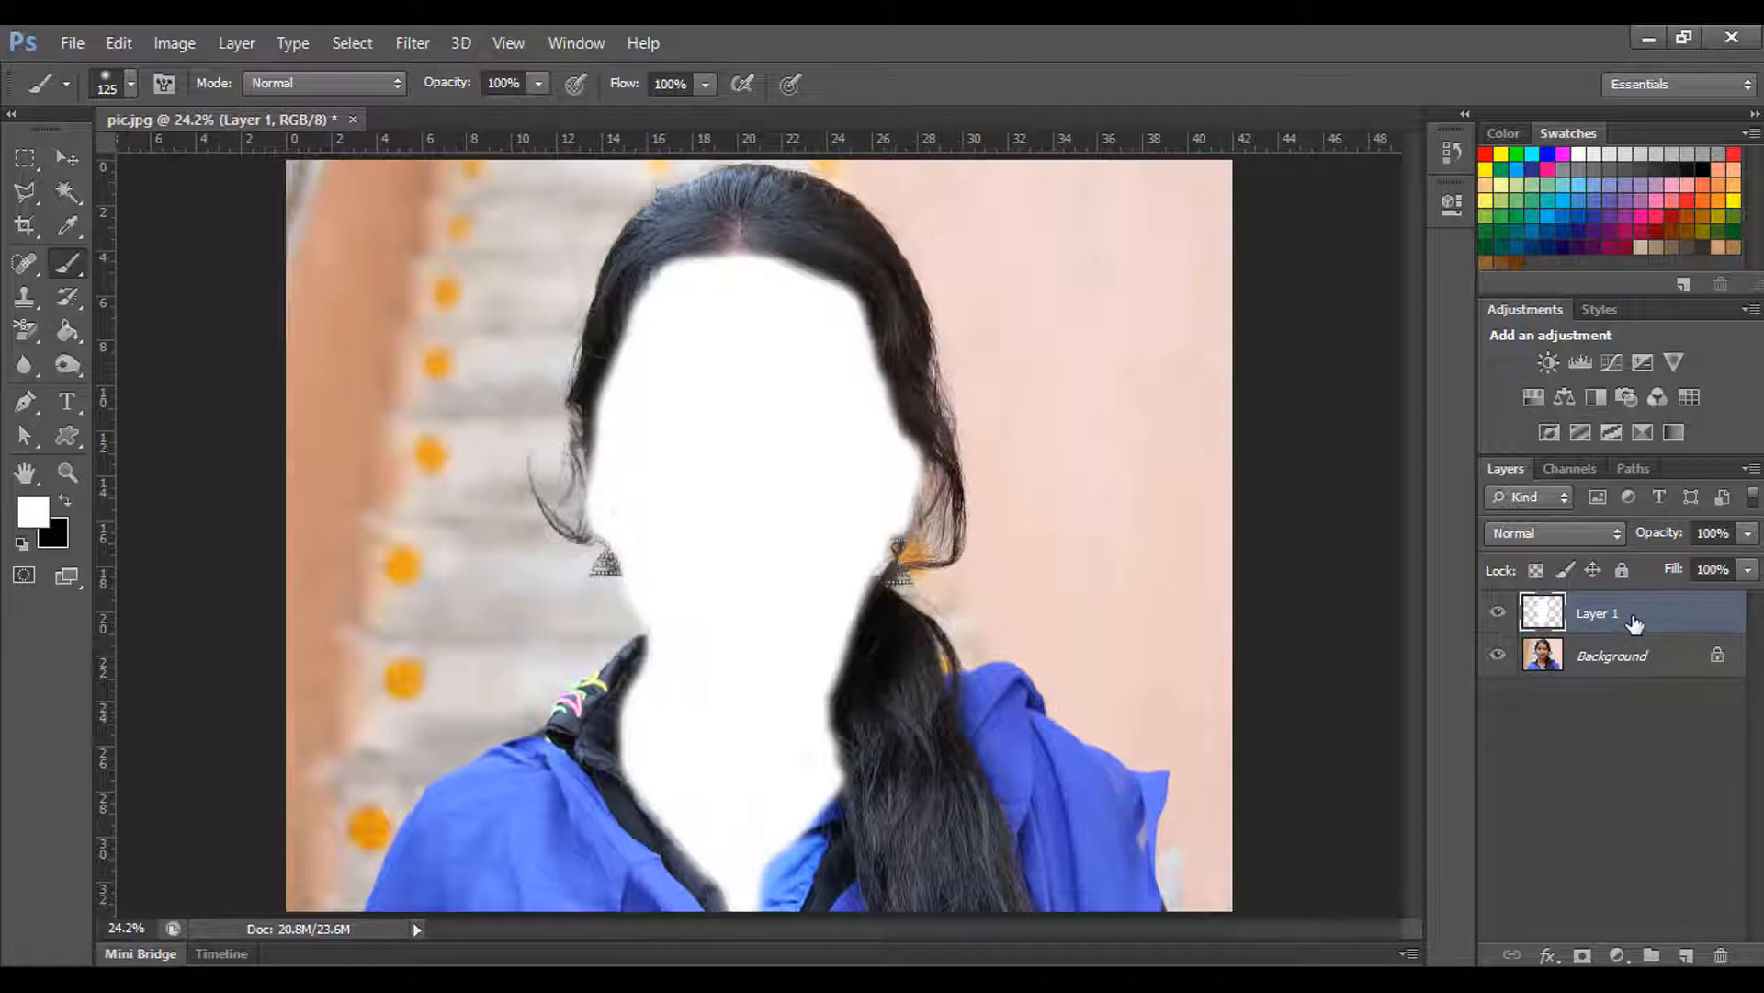
Set Layer 1's blend mode to Soft Light and add a layer mask to it.
click(1551, 539)
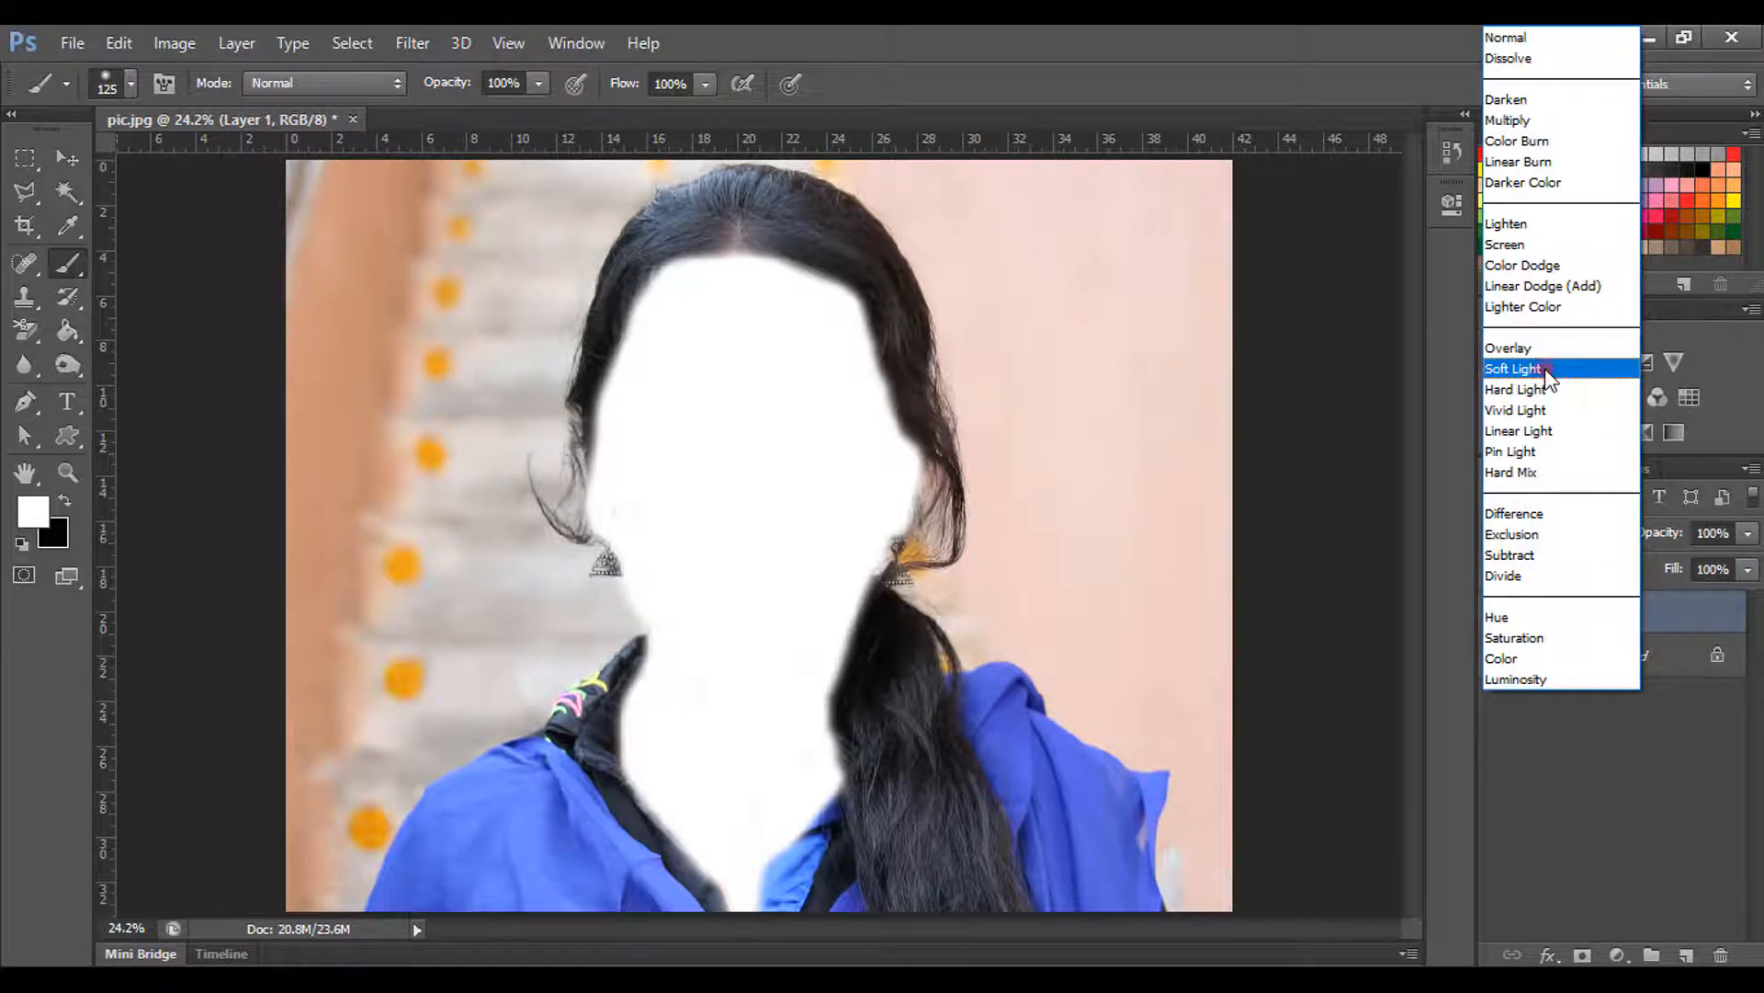
click(1514, 369)
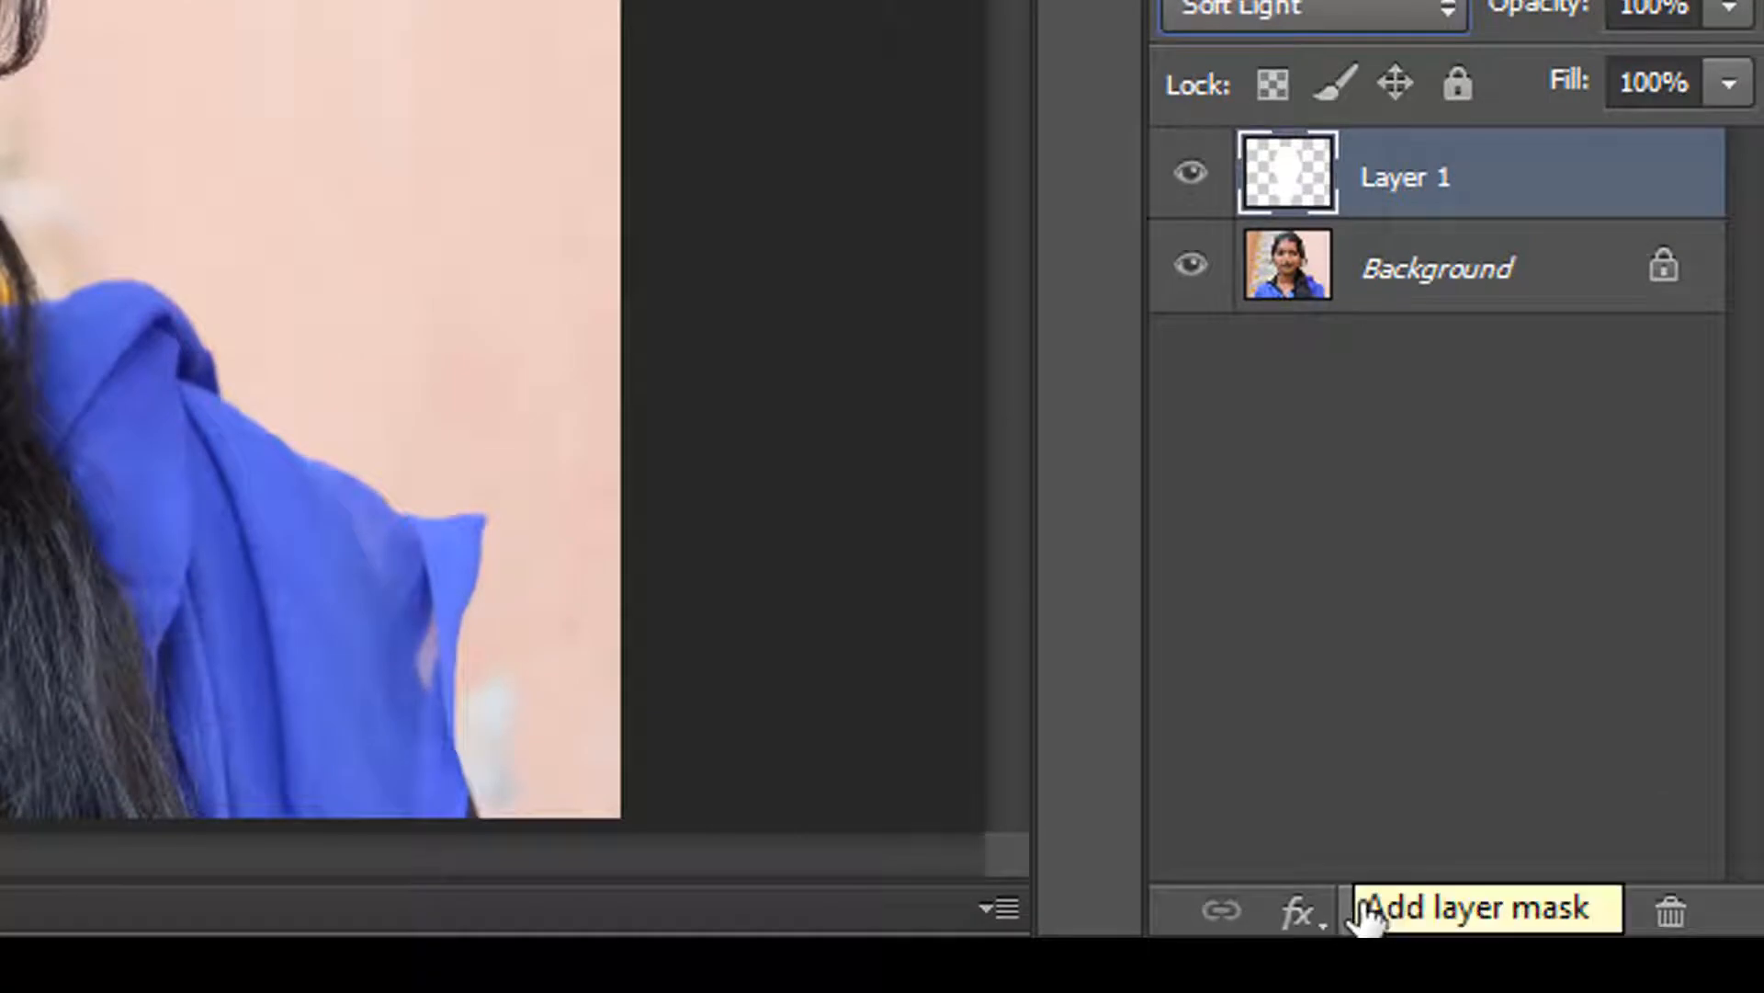
click(1371, 912)
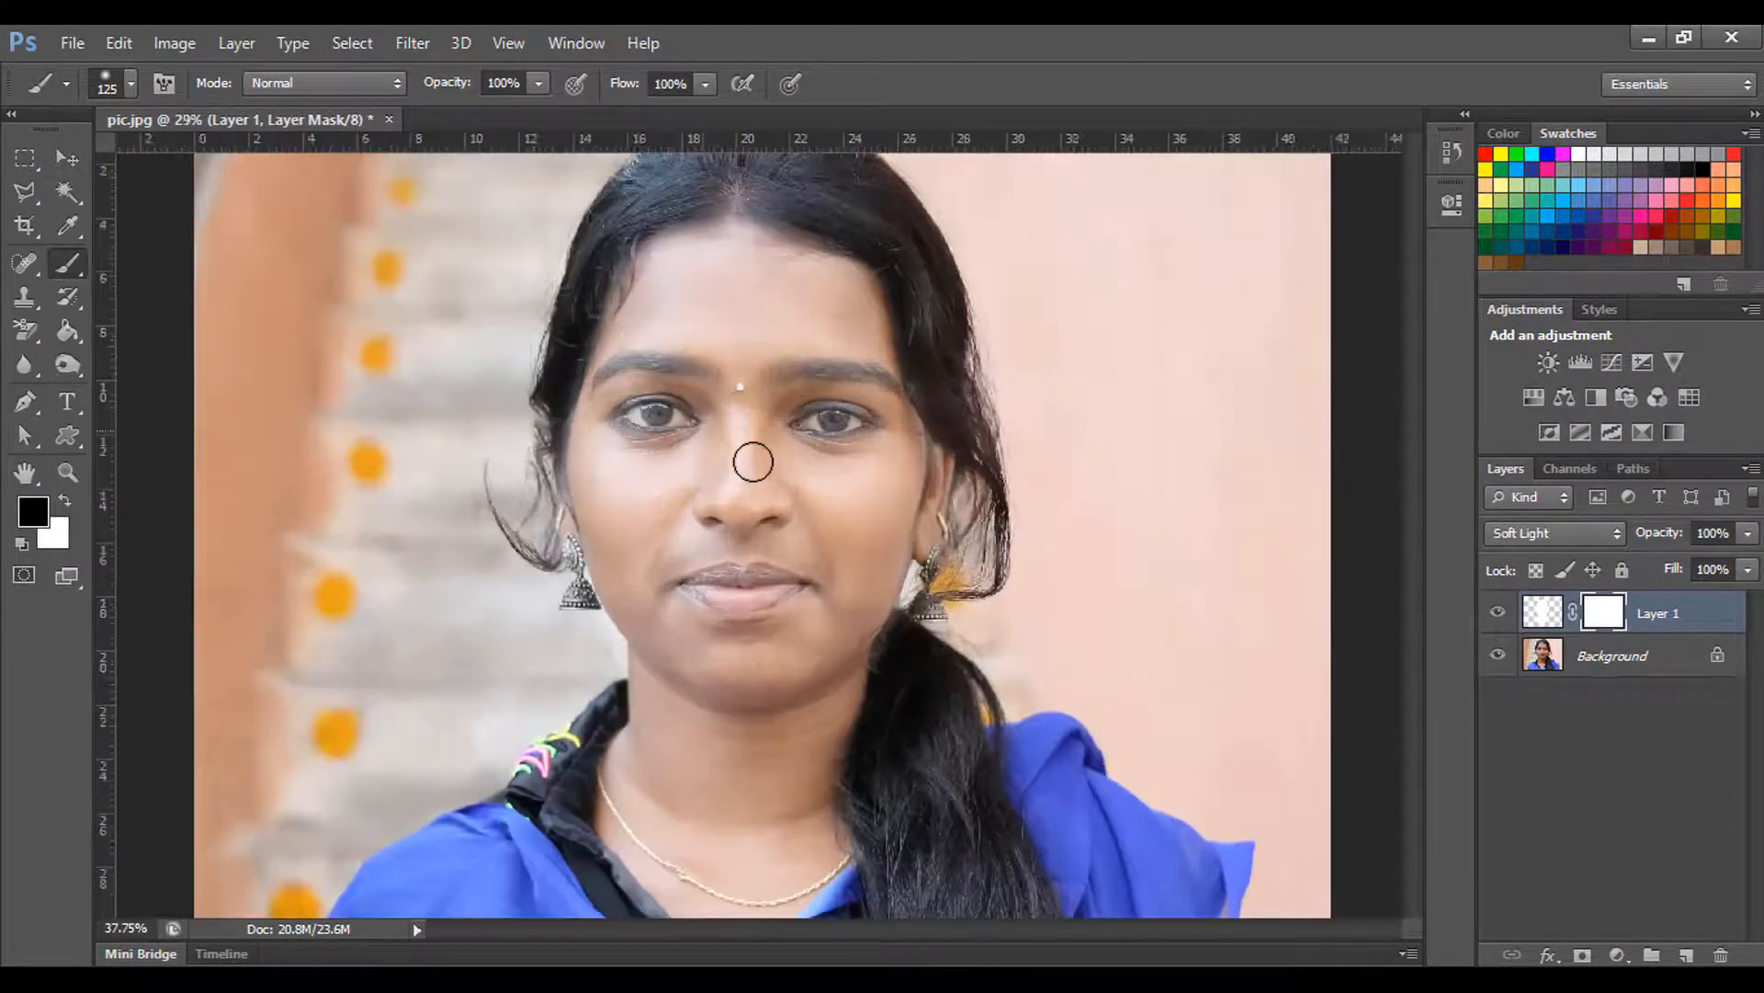
Set the brush to 40% opacity and 50% flow for the mask, and check that the foreground color is black.
scroll(753, 462, up, 3)
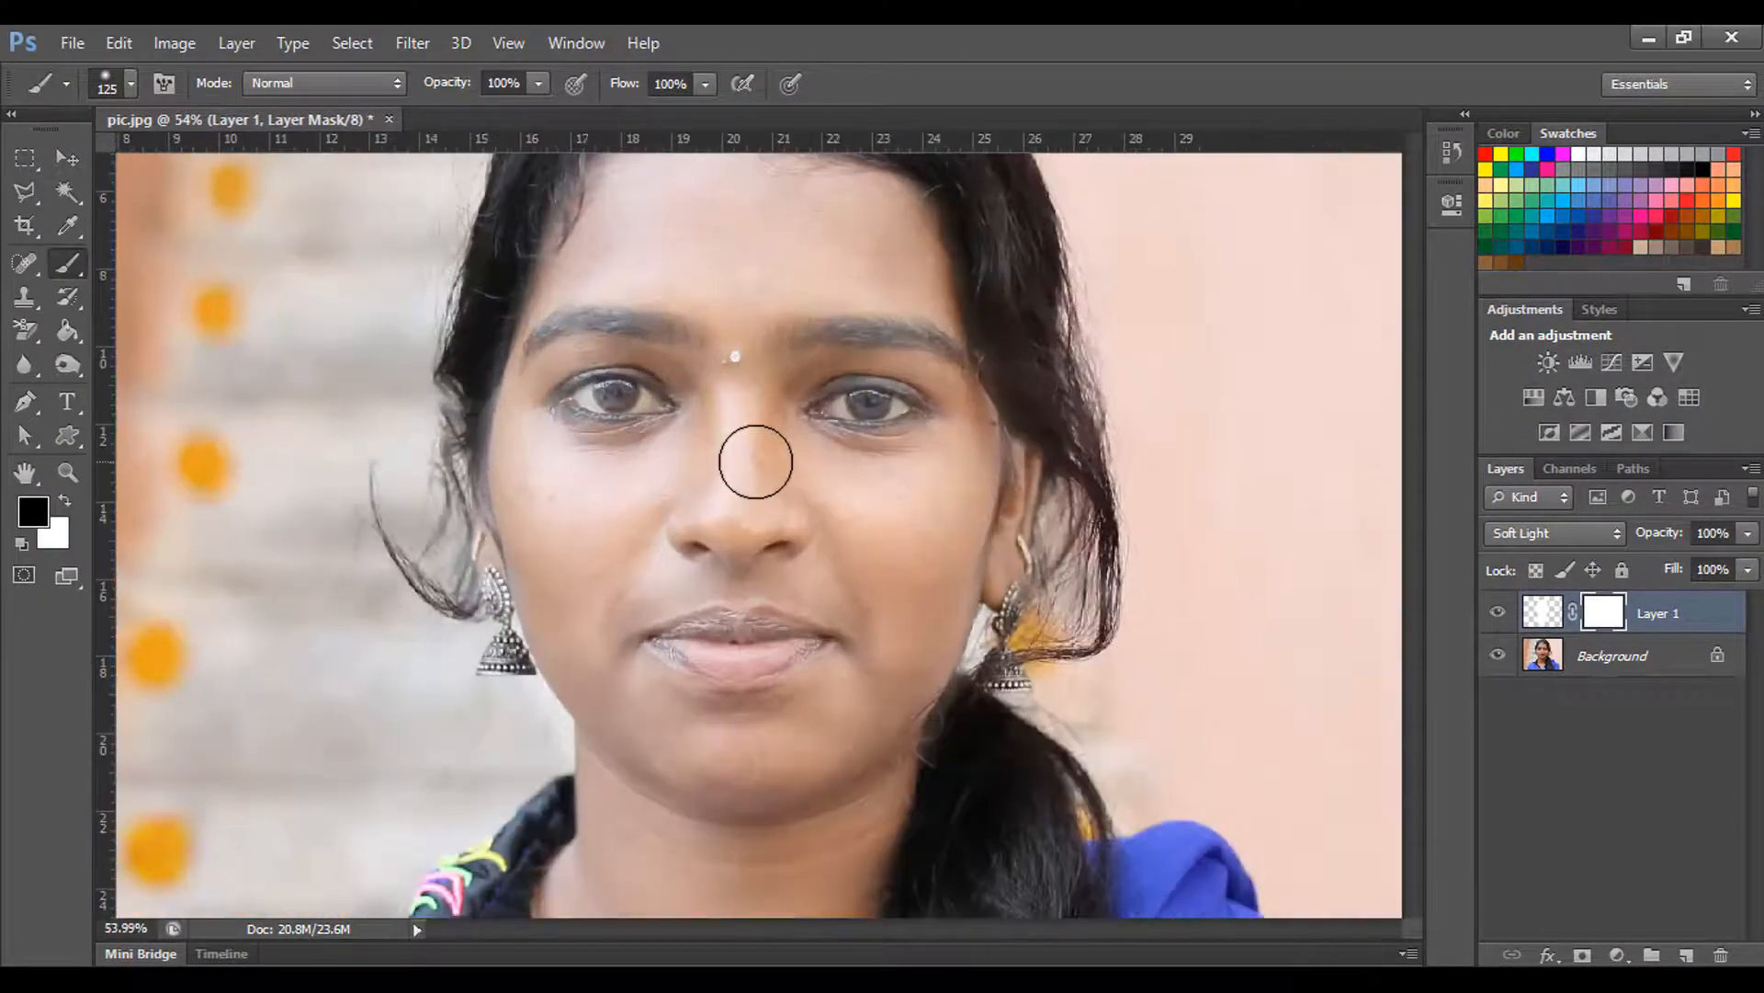
drag(746, 410, 773, 550)
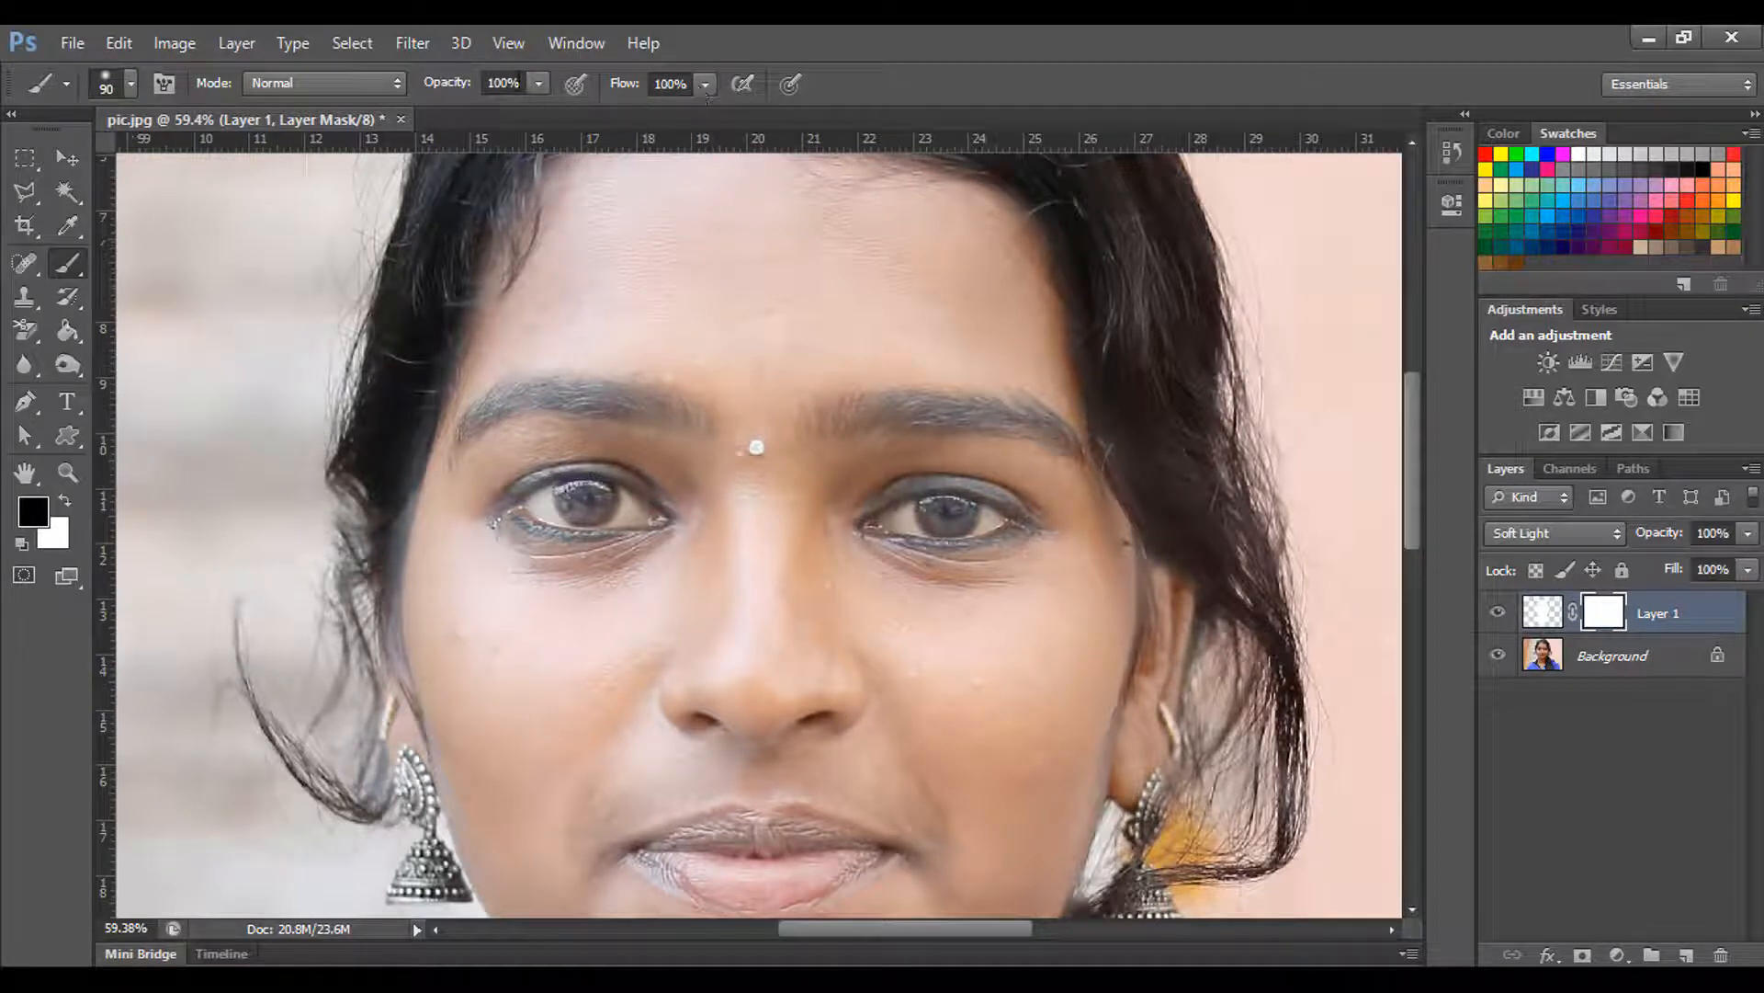
click(538, 83)
drag(544, 112, 459, 110)
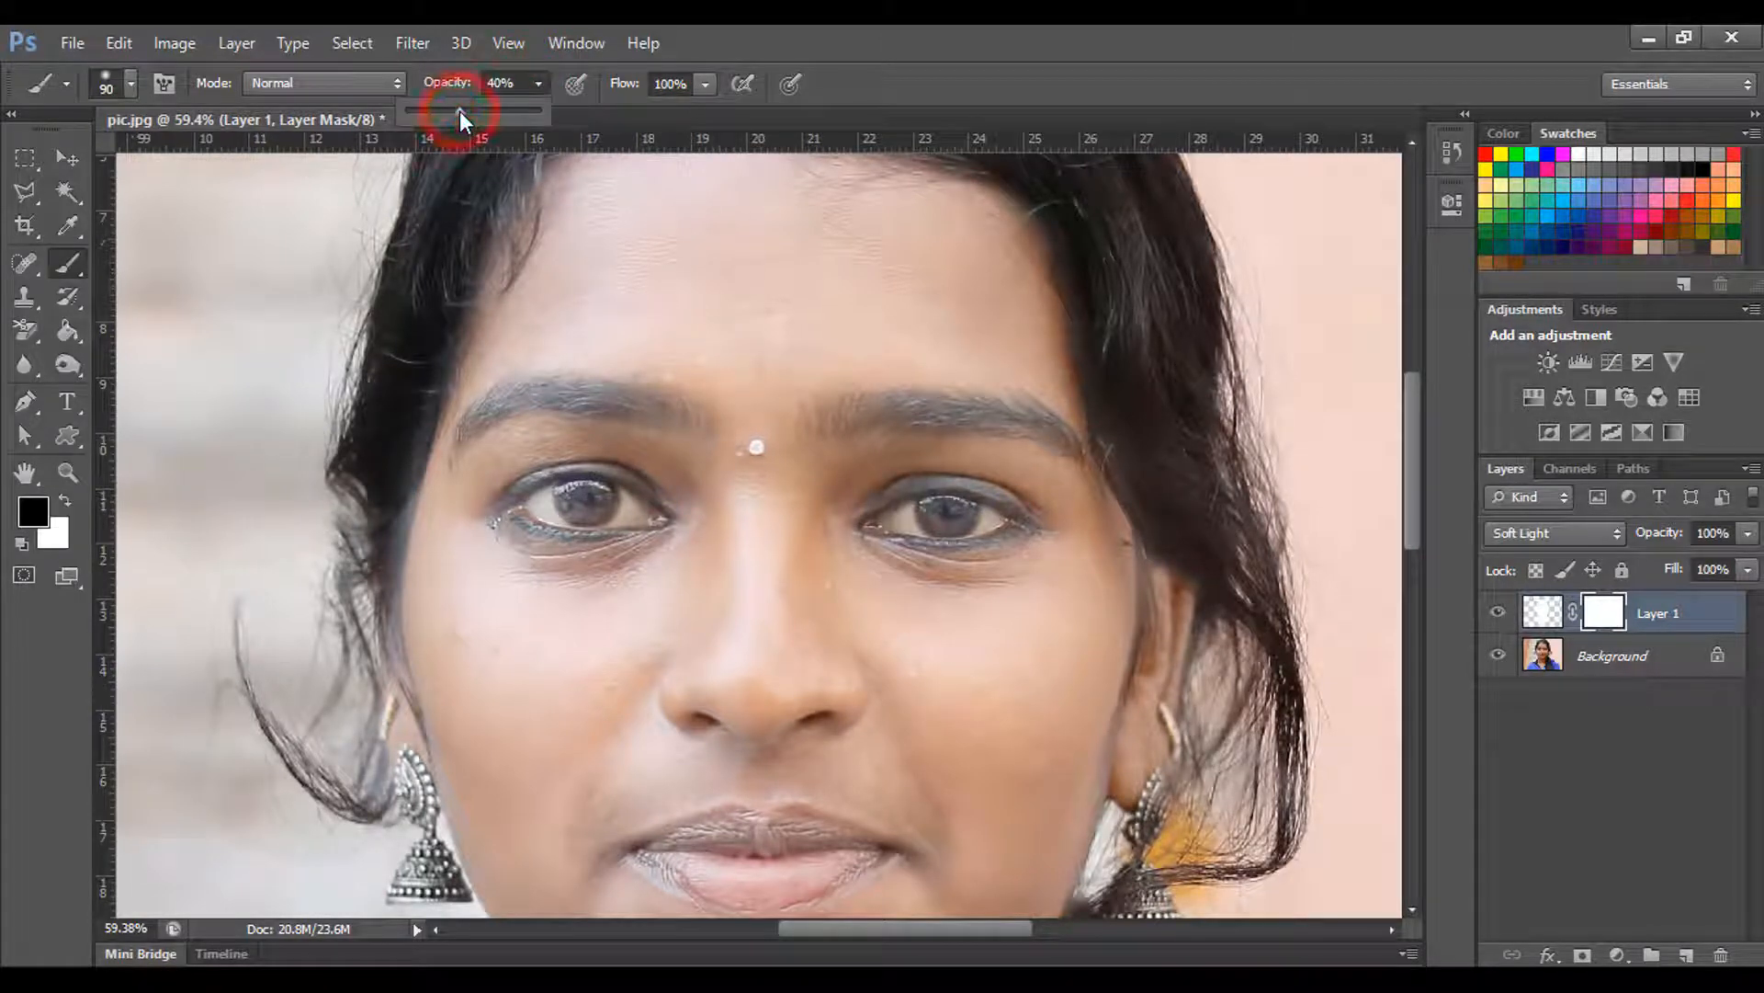
click(703, 85)
click(639, 112)
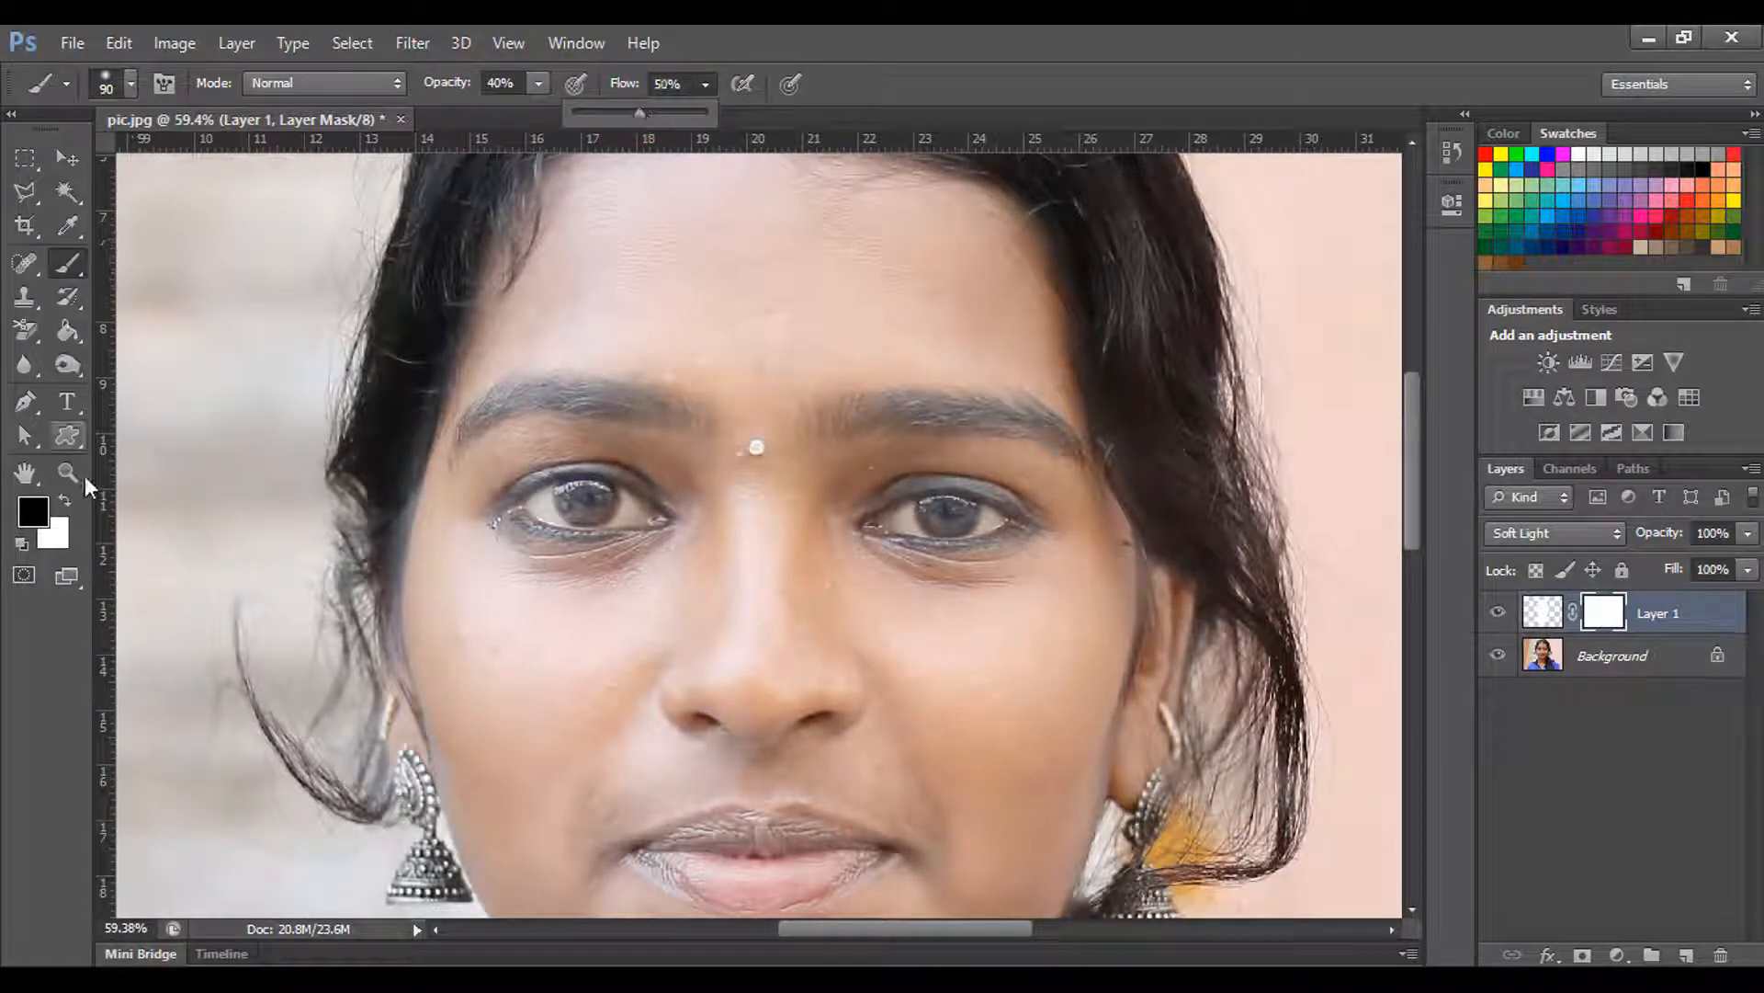
click(31, 511)
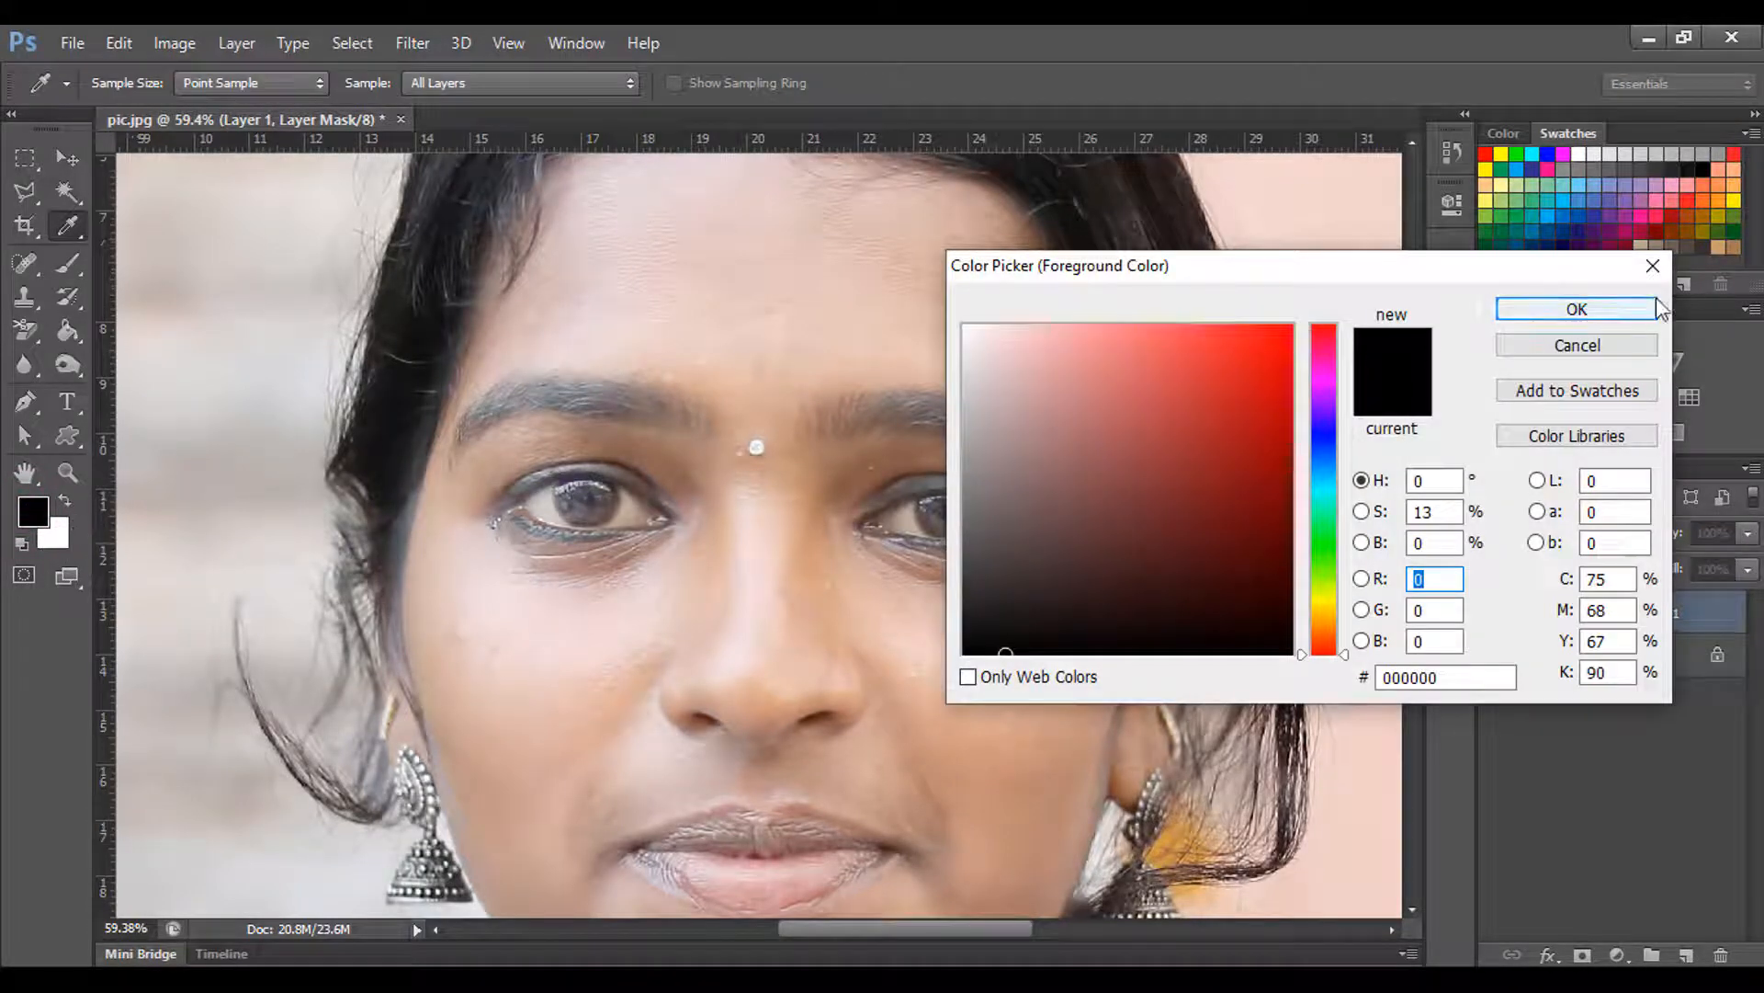
click(1653, 266)
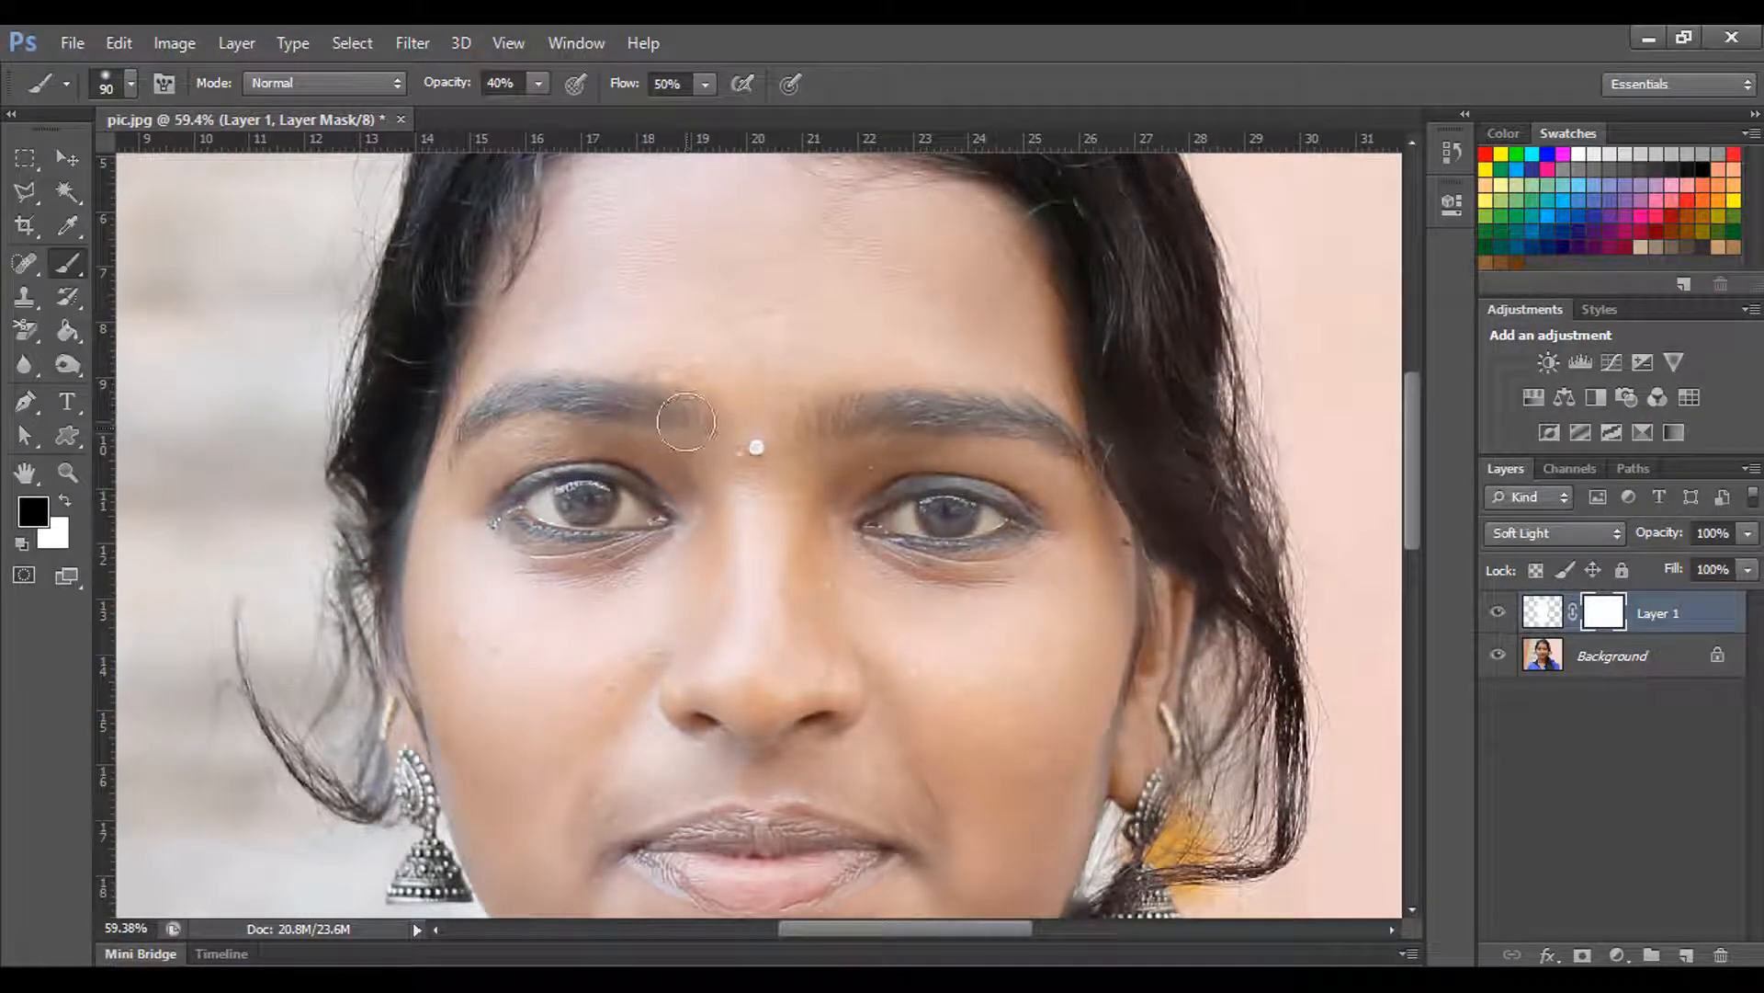
Paint black on the mask along both eyebrows with an 80 px brush to bring back their dark color.
key(bracketleft)
mouse_move(684, 421)
mouse_down()
mouse_move(556, 396)
mouse_move(452, 439)
mouse_up()
mouse_move(682, 420)
mouse_down()
mouse_move(556, 392)
mouse_move(464, 429)
mouse_up()
mouse_move(847, 422)
mouse_down()
mouse_move(986, 407)
mouse_move(1042, 427)
mouse_move(918, 421)
mouse_move(1064, 440)
mouse_up()
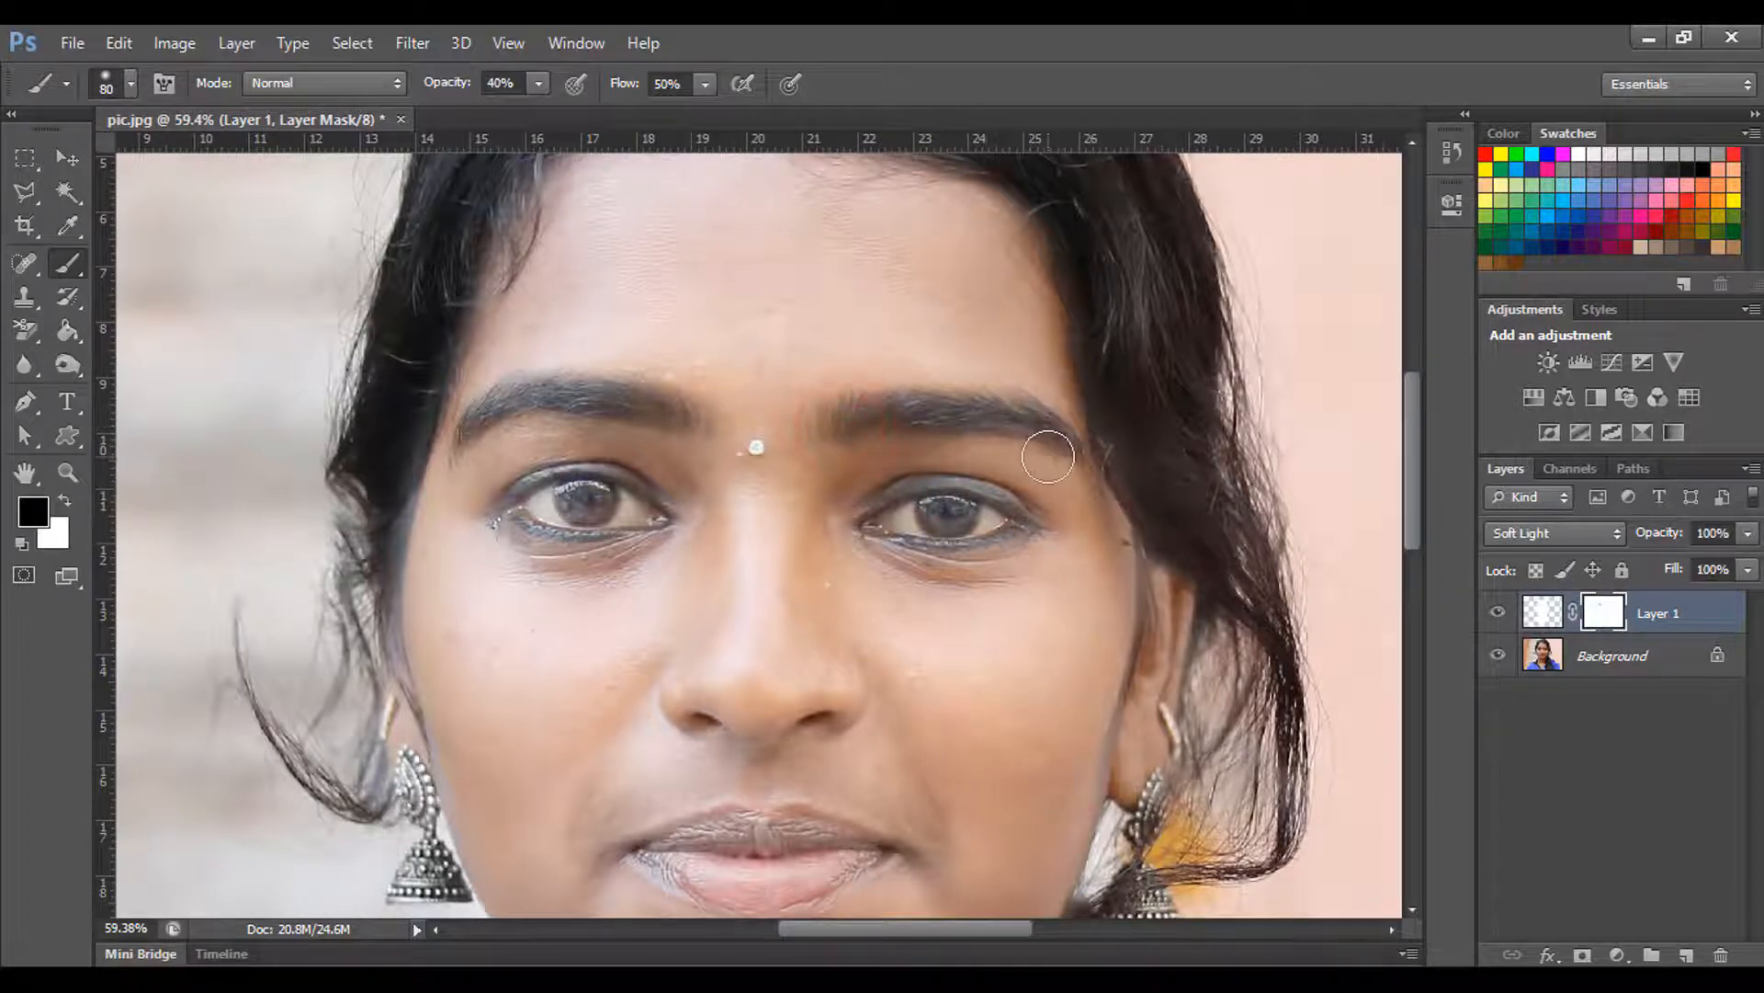
Paint black on the mask around the lids and lash line of the eye on the photo's right side with a smaller brush.
key(bracketleft)
key(bracketleft)
key(bracketleft)
key(bracketleft)
scroll(949, 560, up, 5)
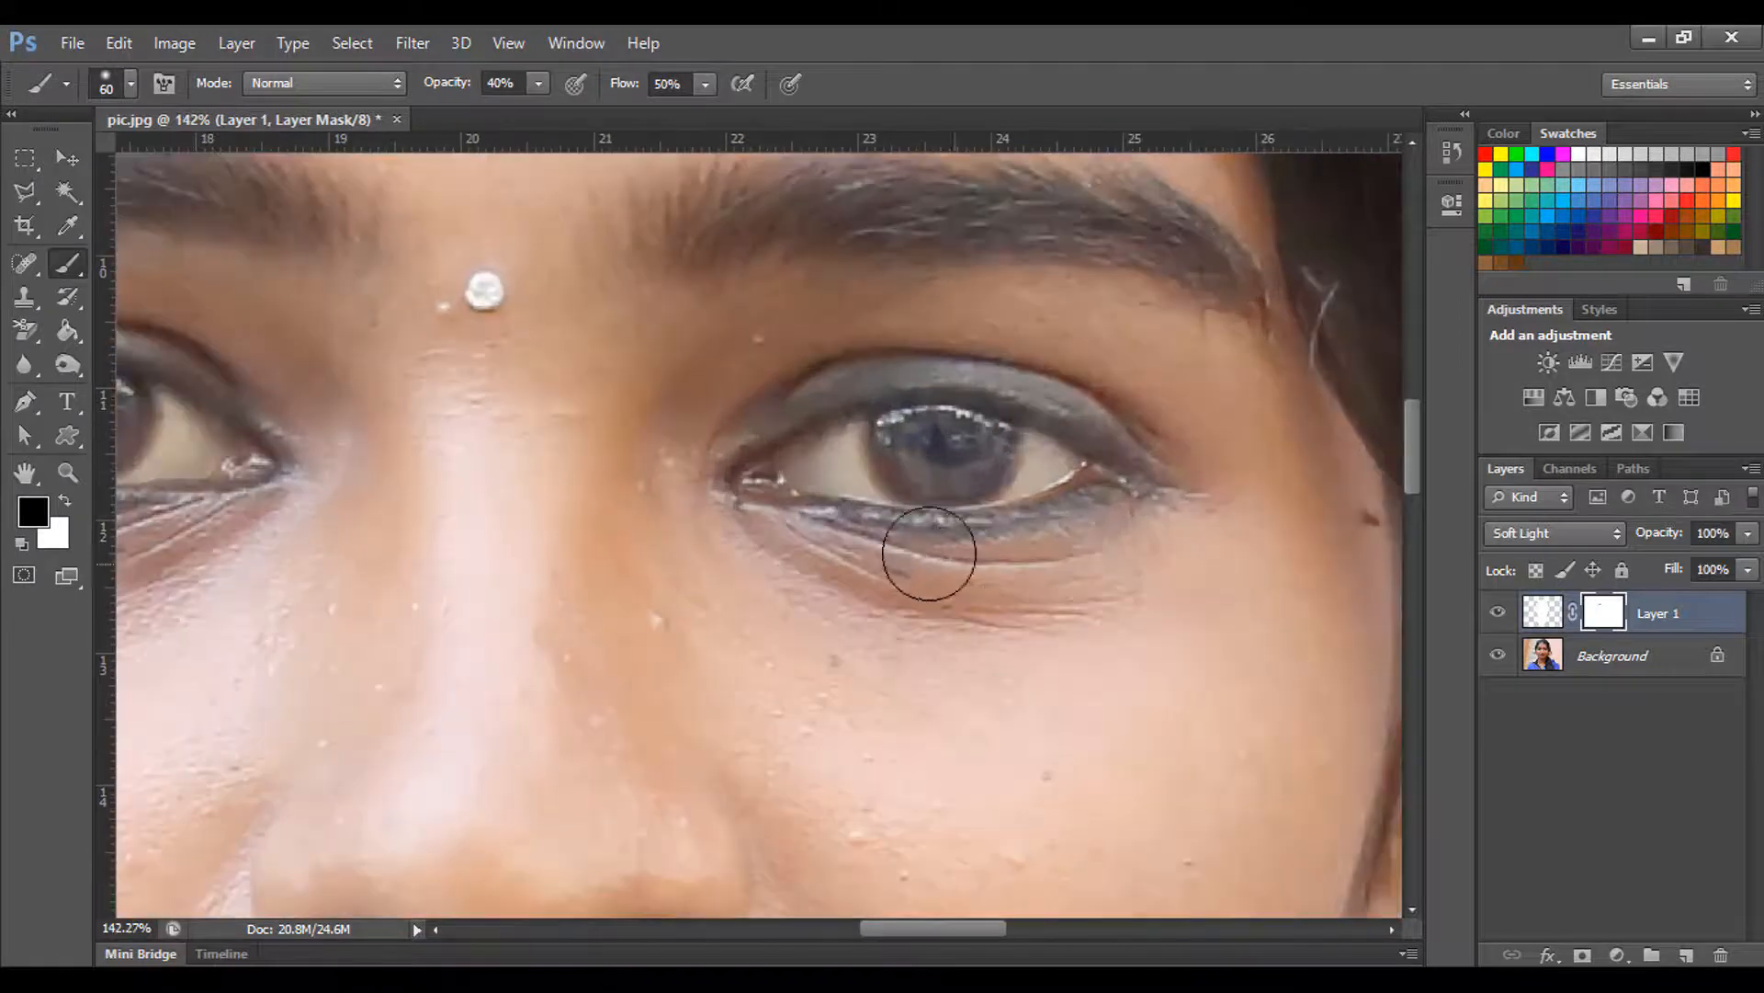
key(bracketleft)
mouse_move(807, 521)
mouse_down()
mouse_move(799, 505)
mouse_move(1008, 512)
mouse_move(1116, 489)
mouse_up()
mouse_move(791, 433)
mouse_down()
mouse_move(920, 393)
mouse_move(1040, 401)
mouse_move(1135, 471)
mouse_move(1041, 510)
mouse_move(794, 503)
mouse_up()
Paint black on the mask around the lids and lash line of the other eye with a 35 px brush.
key(space)
mouse_move(1196, 556)
mouse_down()
mouse_move(1250, 544)
mouse_move(1197, 543)
mouse_up()
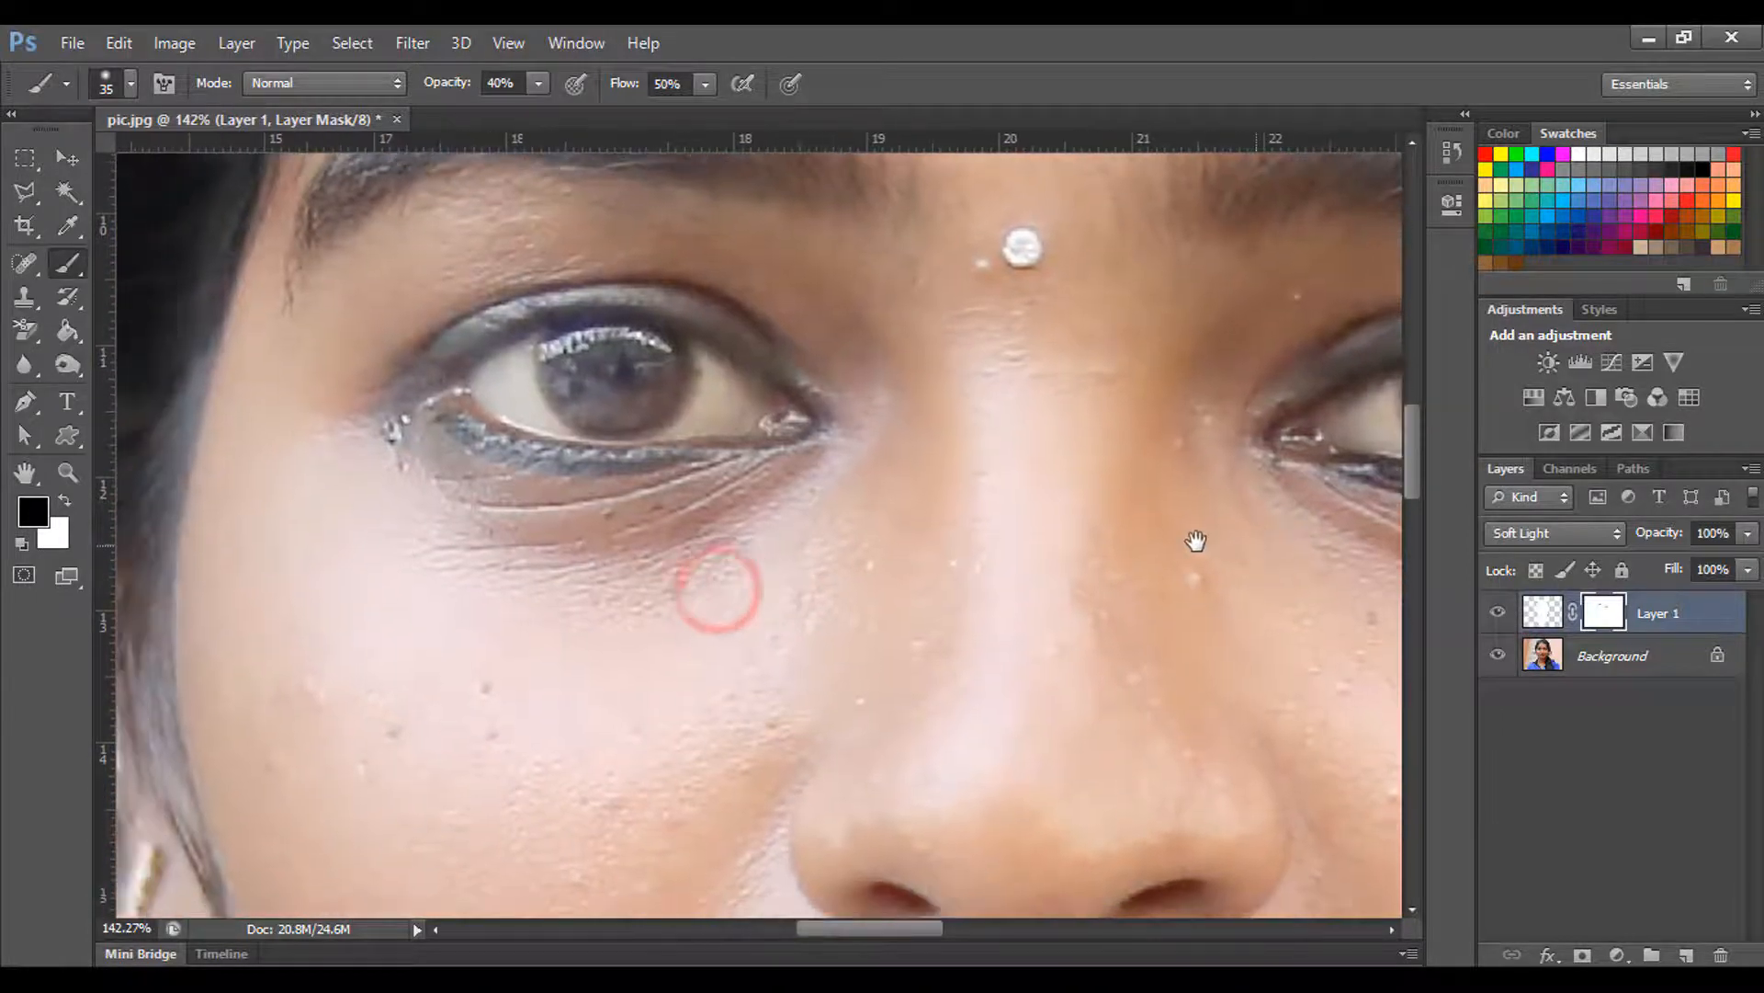
mouse_move(819, 436)
mouse_down()
mouse_move(608, 458)
mouse_move(499, 432)
mouse_move(457, 417)
mouse_move(634, 447)
mouse_move(446, 356)
mouse_move(499, 328)
mouse_move(672, 315)
mouse_move(739, 332)
mouse_move(809, 386)
mouse_move(690, 325)
mouse_move(567, 310)
mouse_move(491, 336)
mouse_up()
Enlarge the brush to 80 px and paint black on the mask over both irises to restore their dark tone.
scroll(772, 523, down, 1)
scroll(773, 523, down, 1)
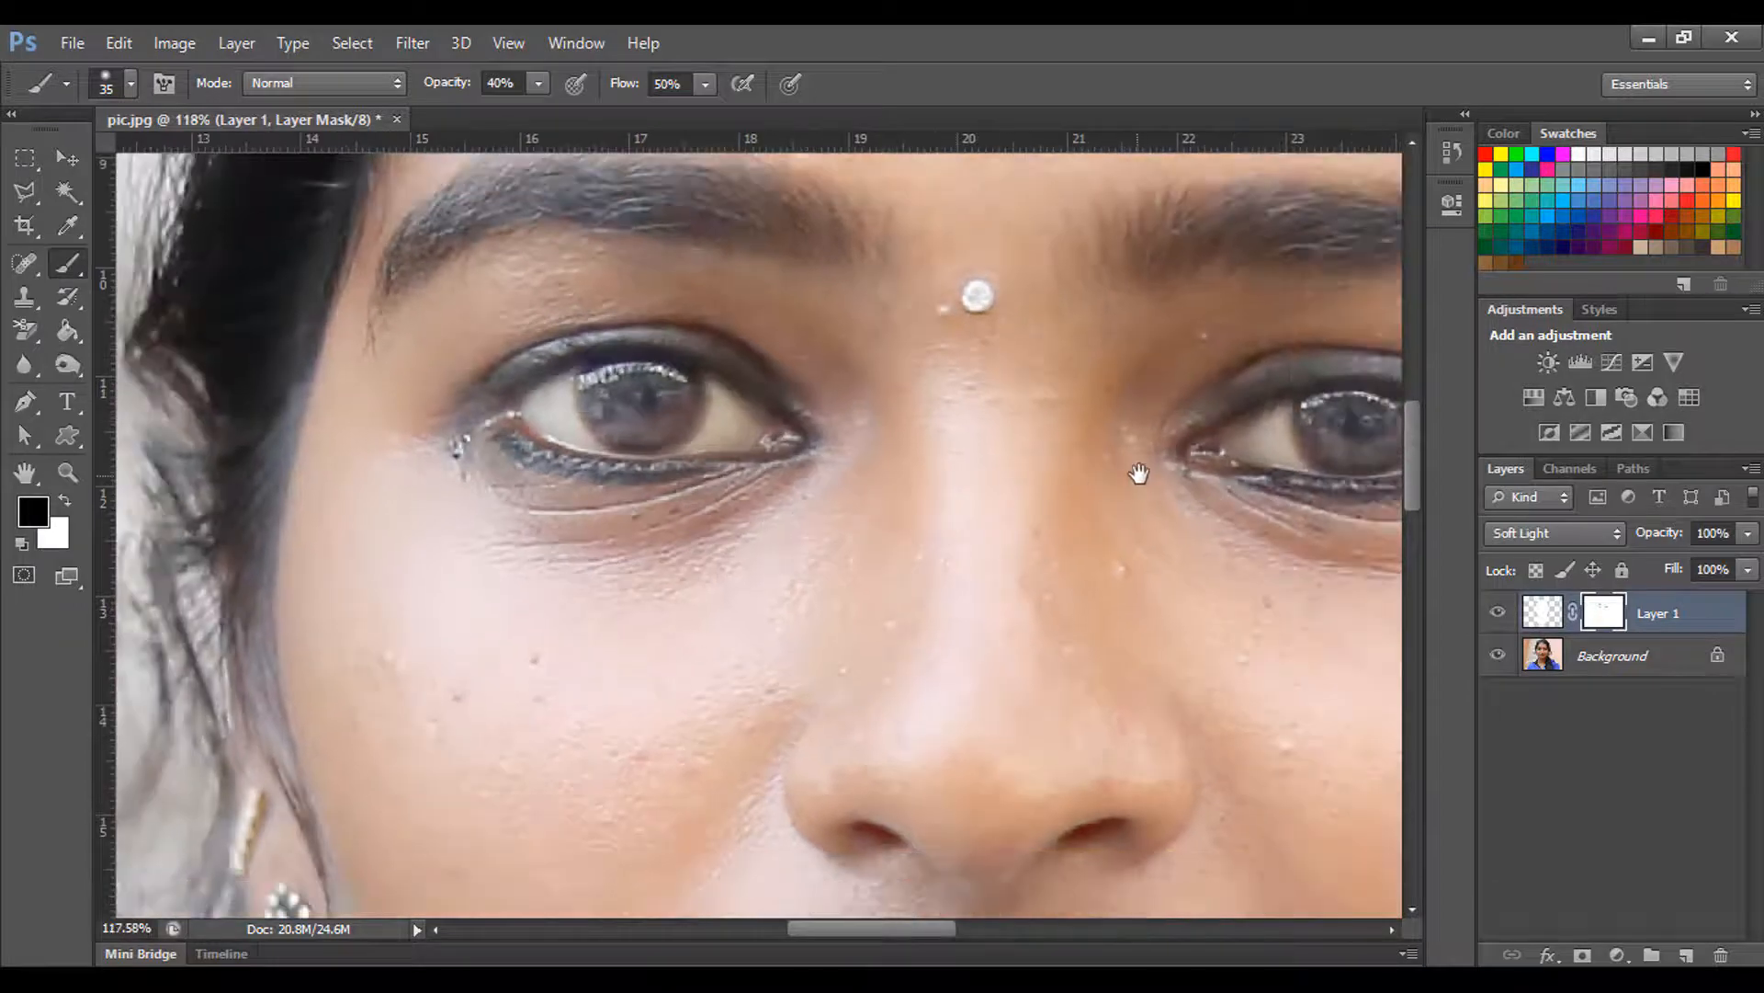
drag(1140, 473, 919, 527)
scroll(967, 532, down, 1)
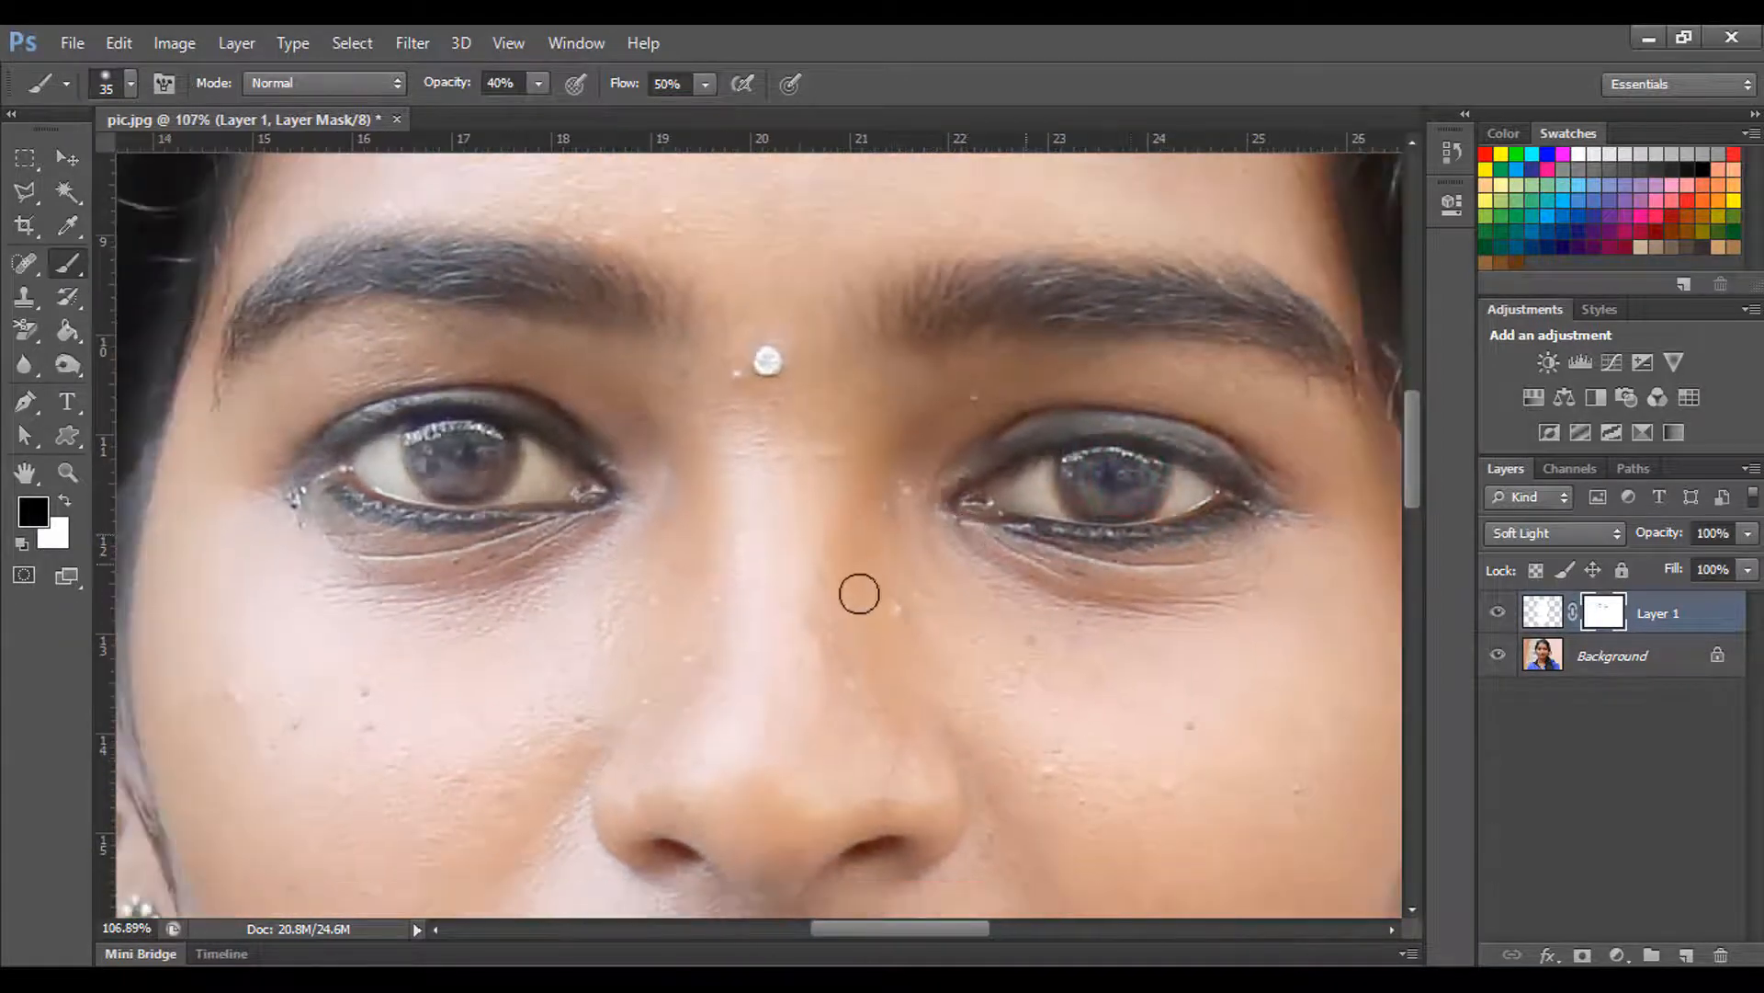
key(bracketright)
key(bracketright)
key(bracketright)
key(bracketright)
key(bracketright)
mouse_move(1114, 479)
mouse_down()
mouse_move(1100, 487)
mouse_move(1127, 480)
mouse_up()
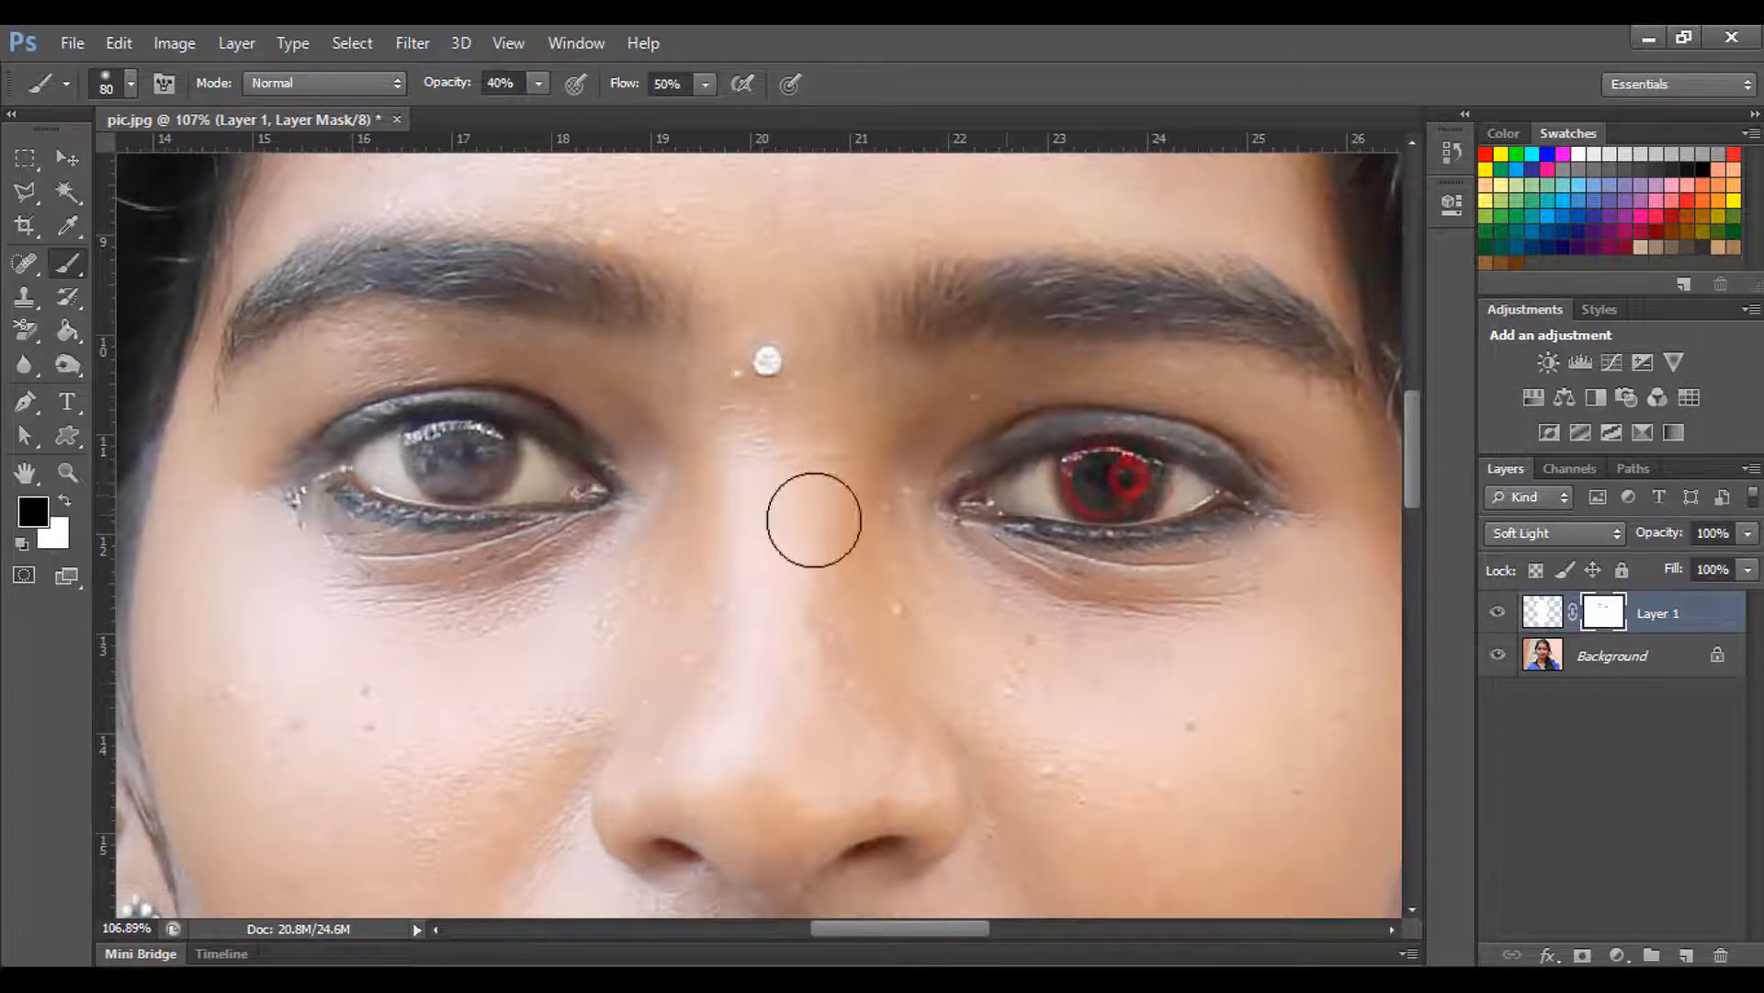
drag(450, 457, 477, 458)
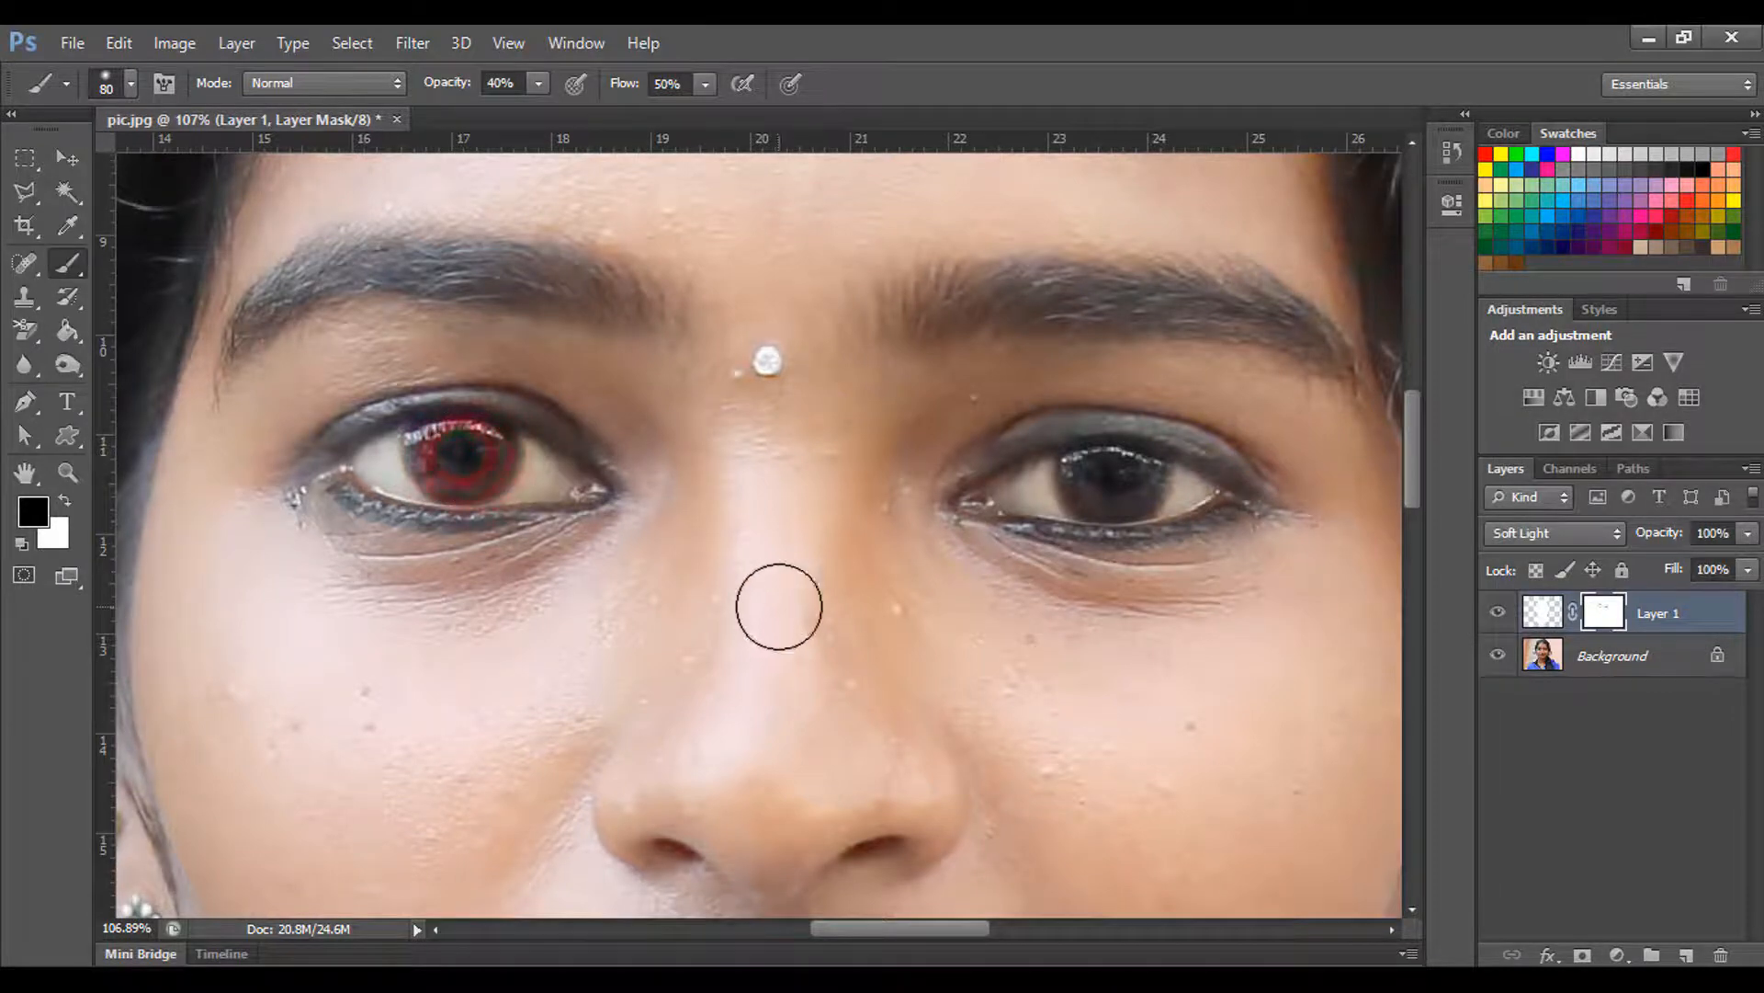
Add a Brightness/Contrast adjustment layer above Layer 1.
scroll(780, 603, down, 4)
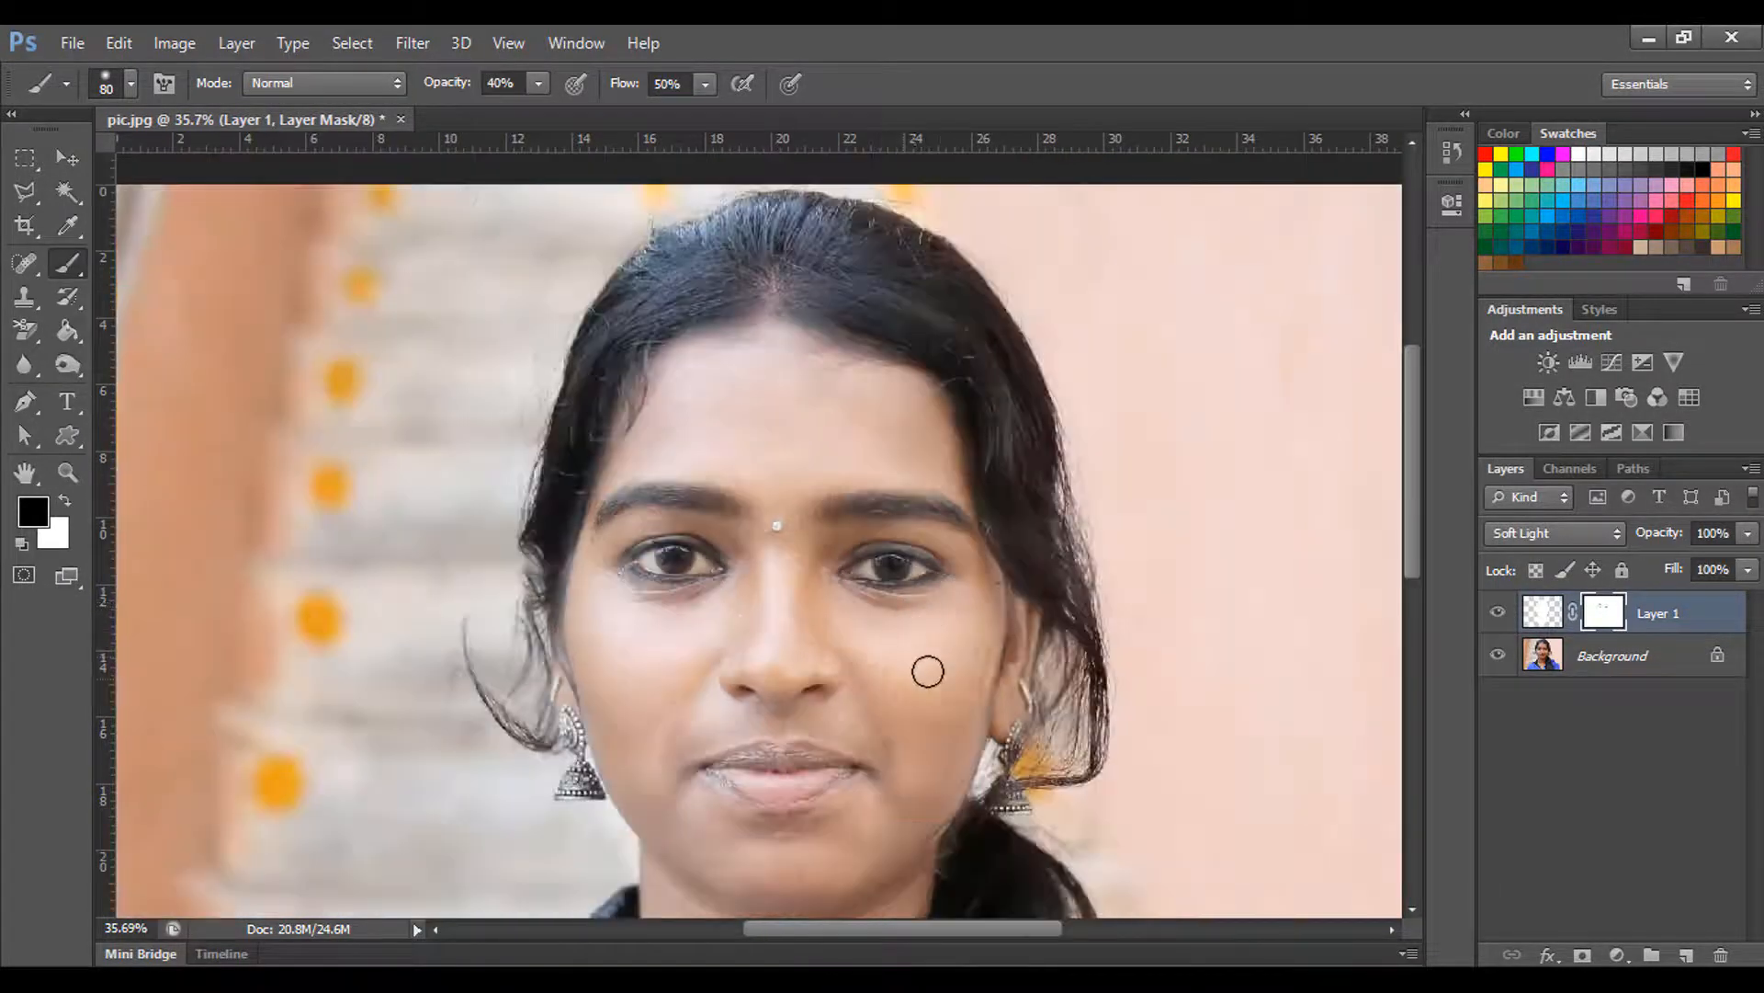
key(space)
drag(953, 689, 953, 524)
scroll(954, 525, down, 1)
scroll(955, 527, down, 2)
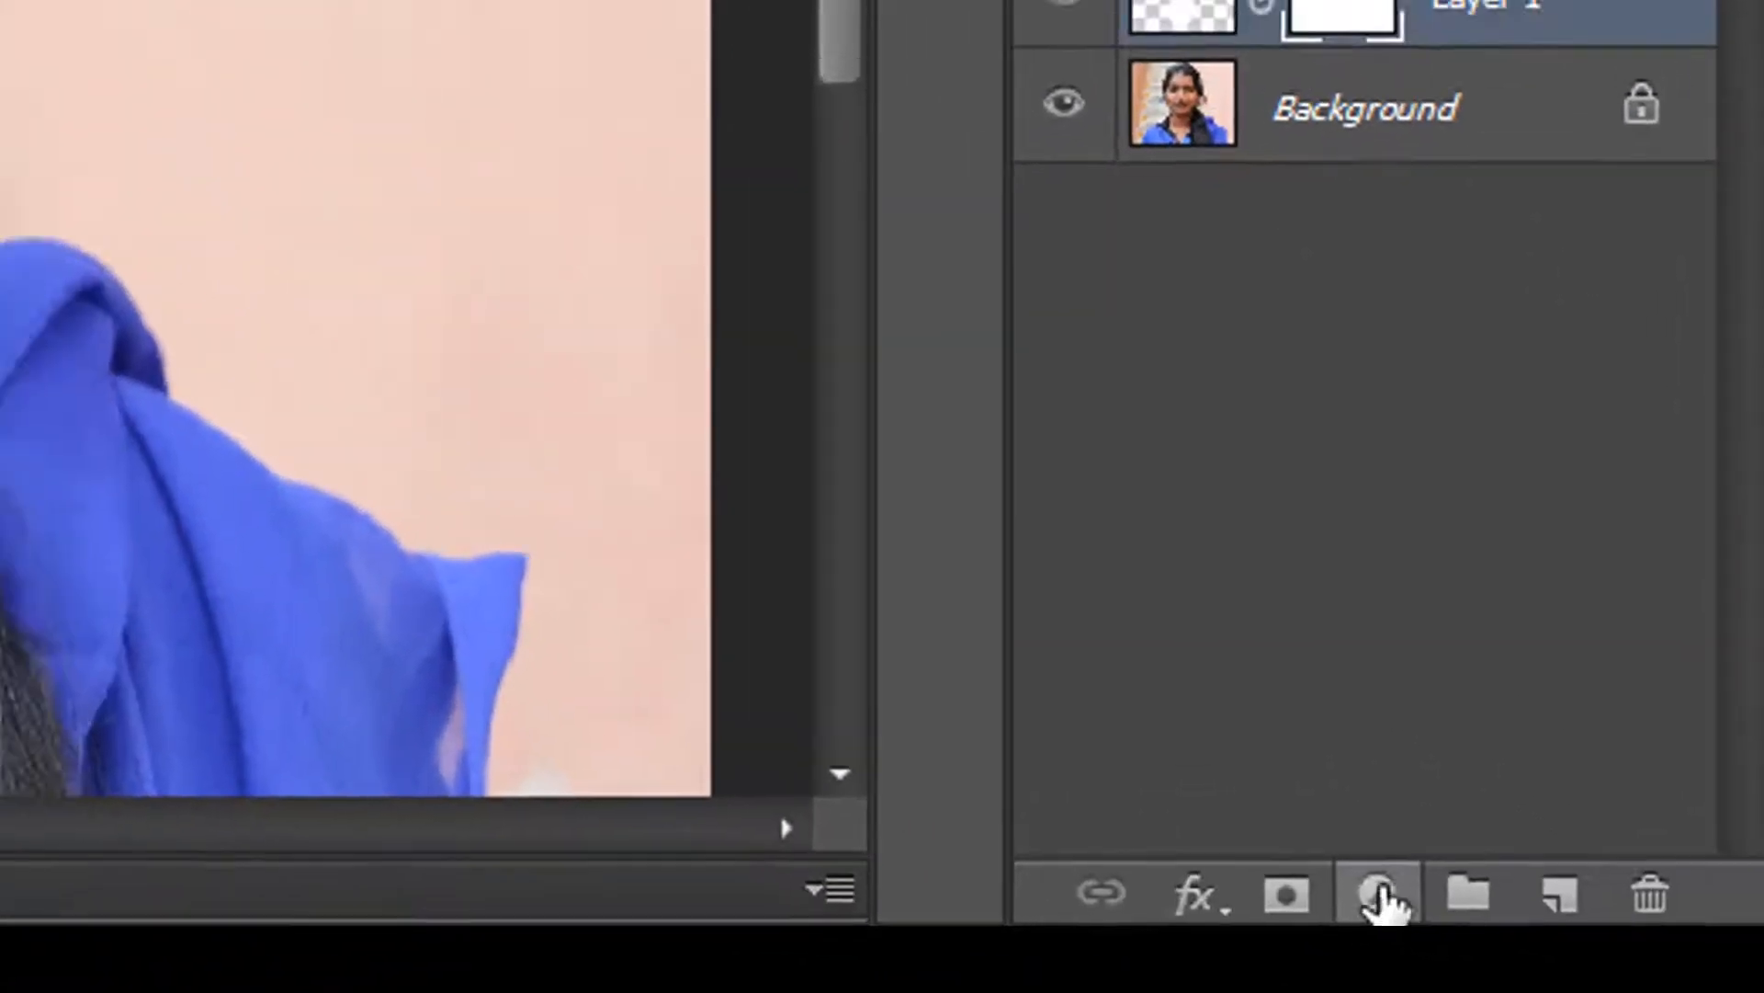
click(1382, 896)
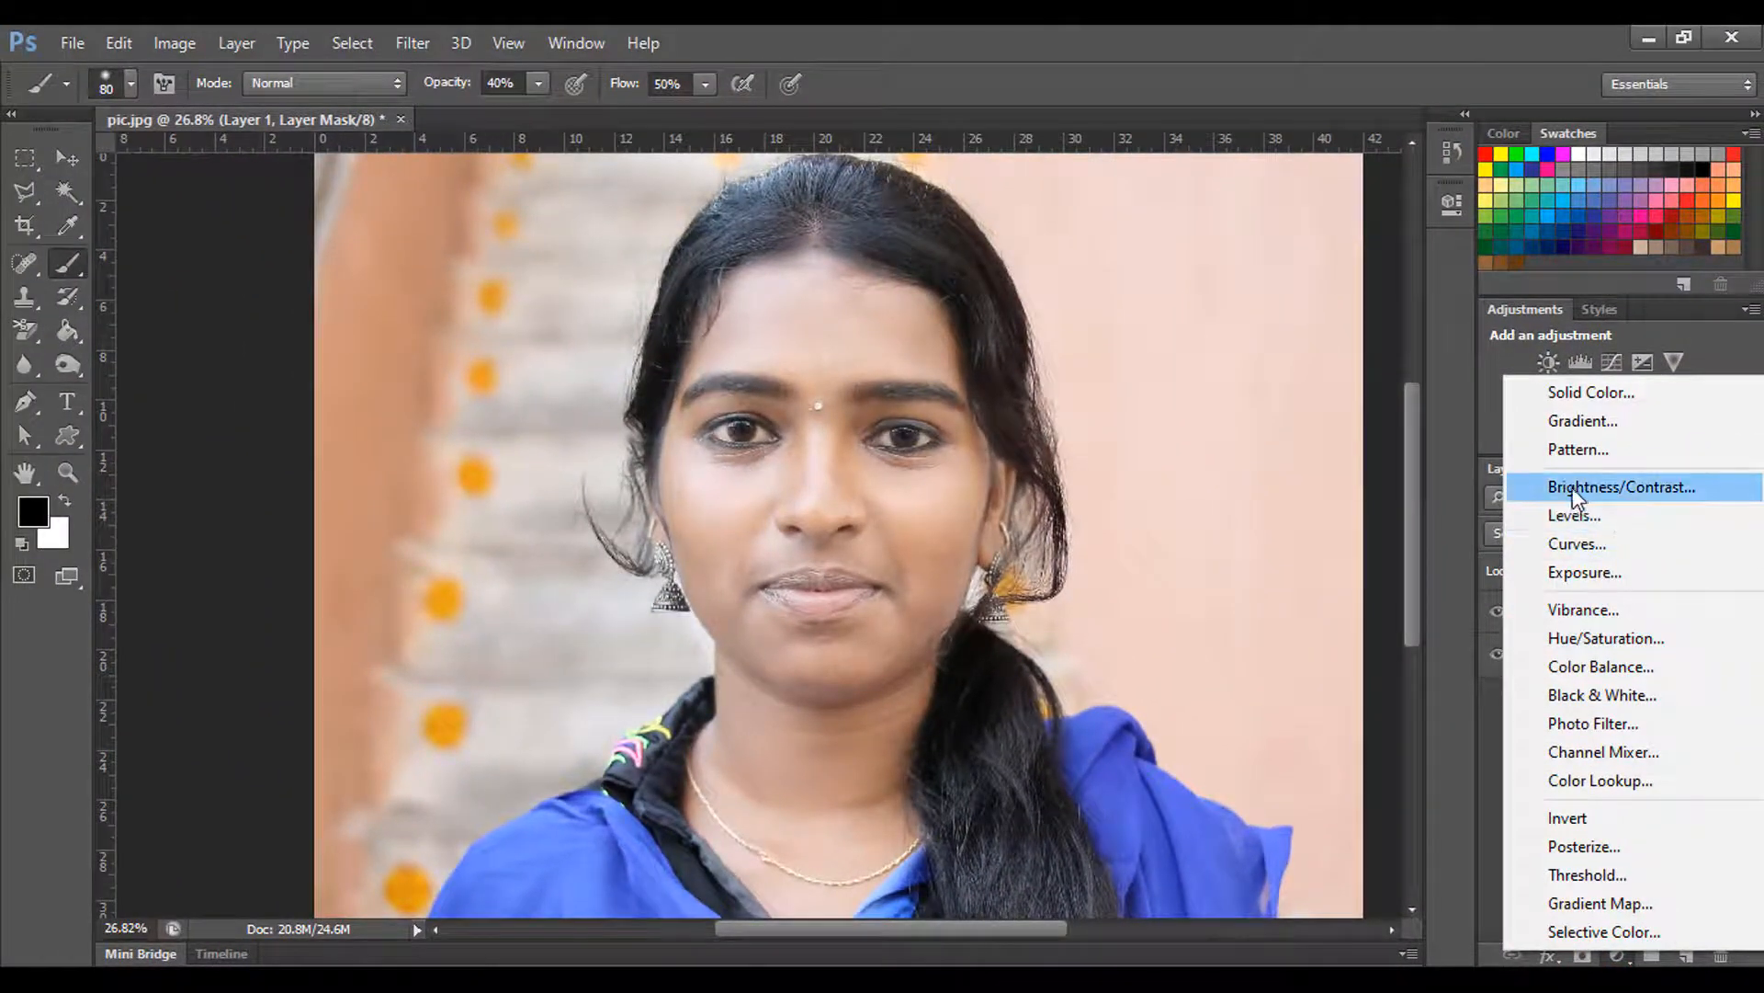
click(1636, 490)
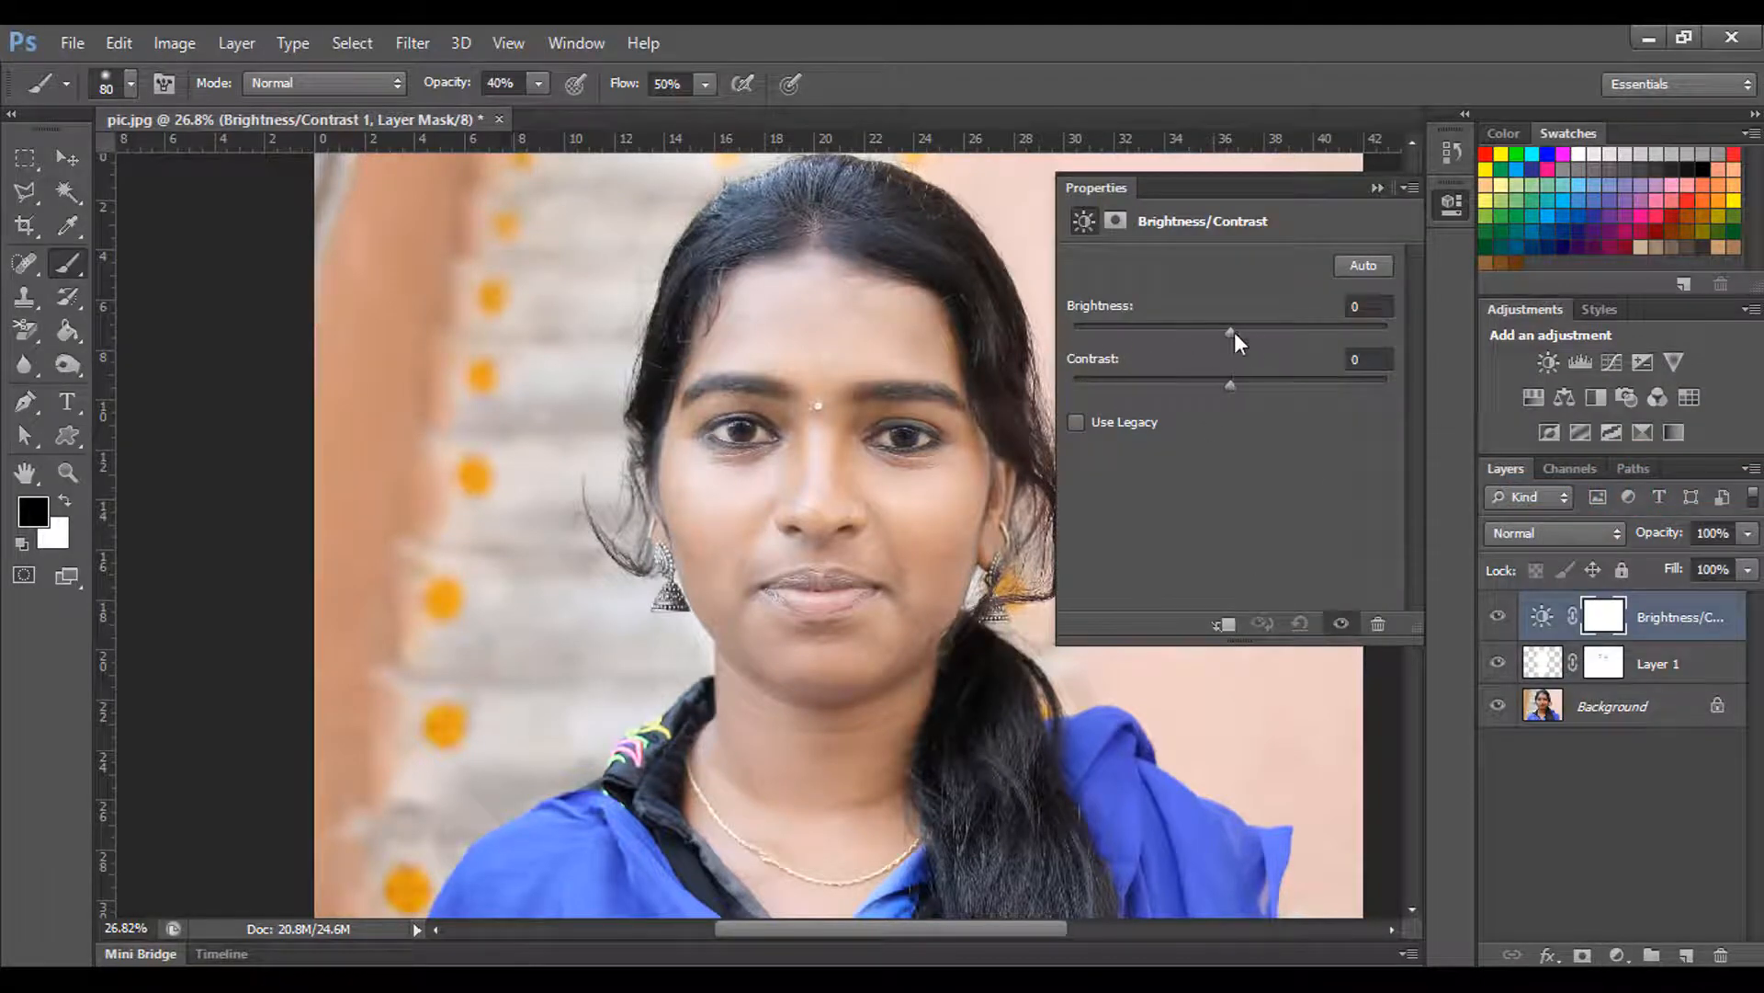
Lower the adjustment layer's brightness to -5, raise its contrast slightly and close its properties.
drag(1229, 333, 1222, 333)
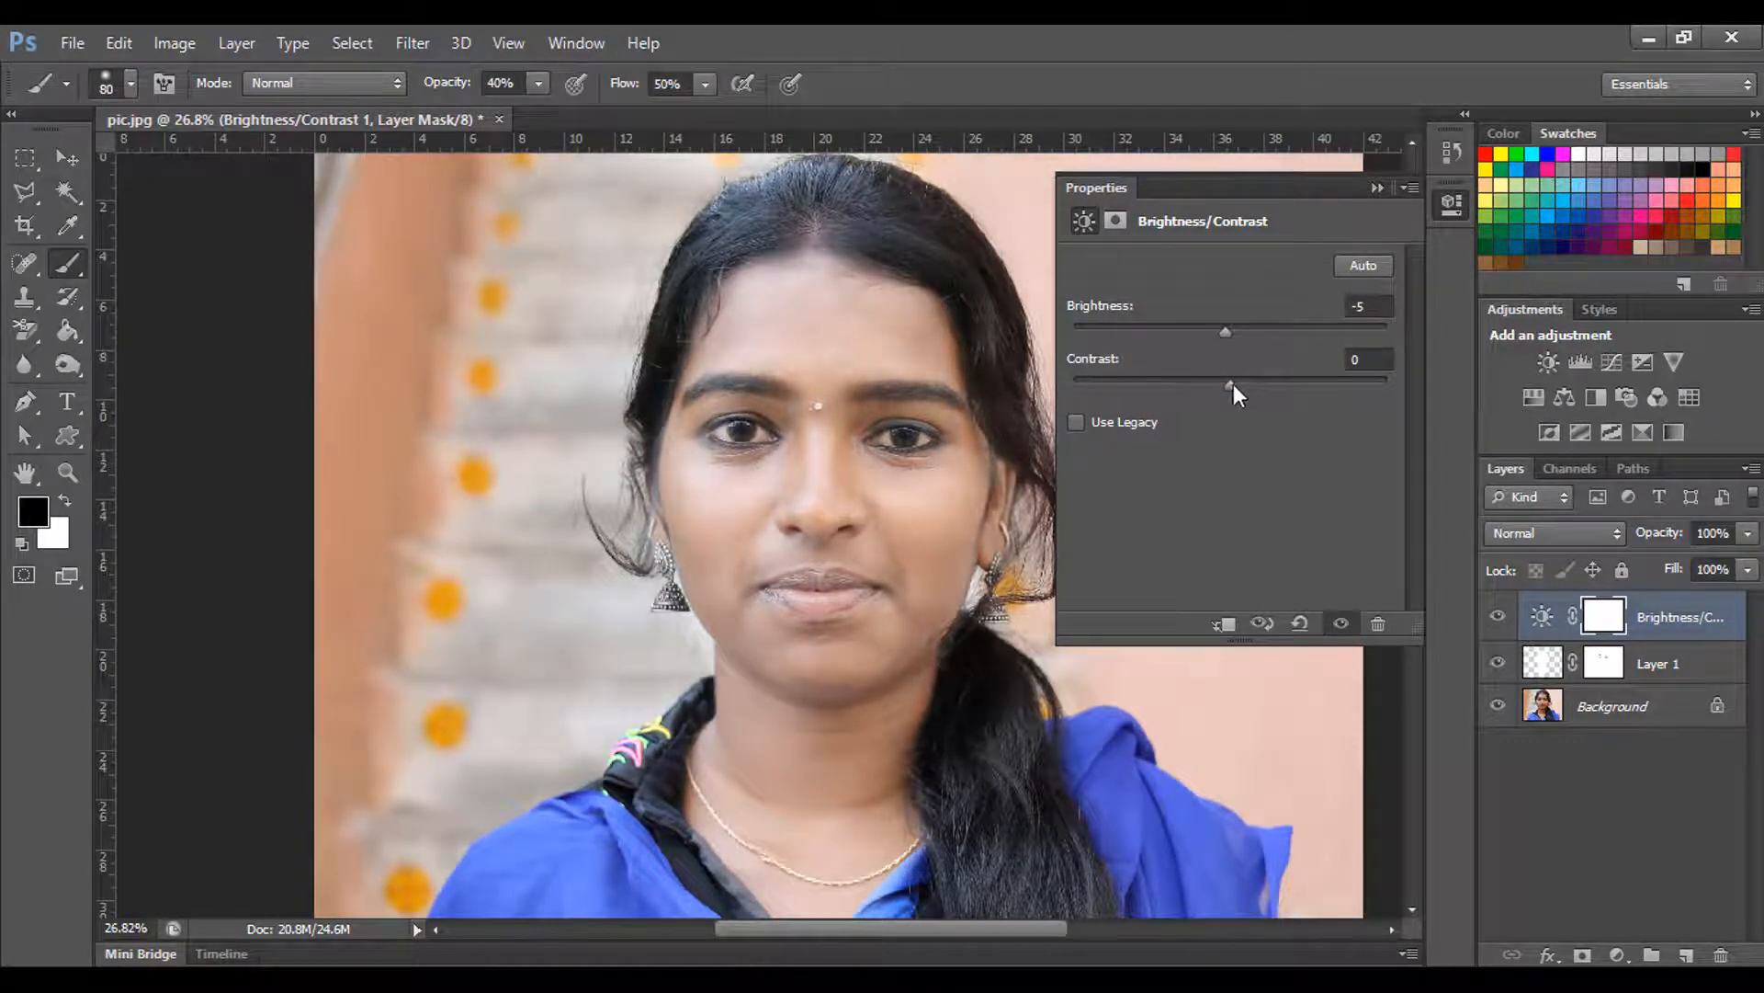
drag(1233, 383, 1247, 385)
drag(1255, 393, 1260, 393)
click(1377, 187)
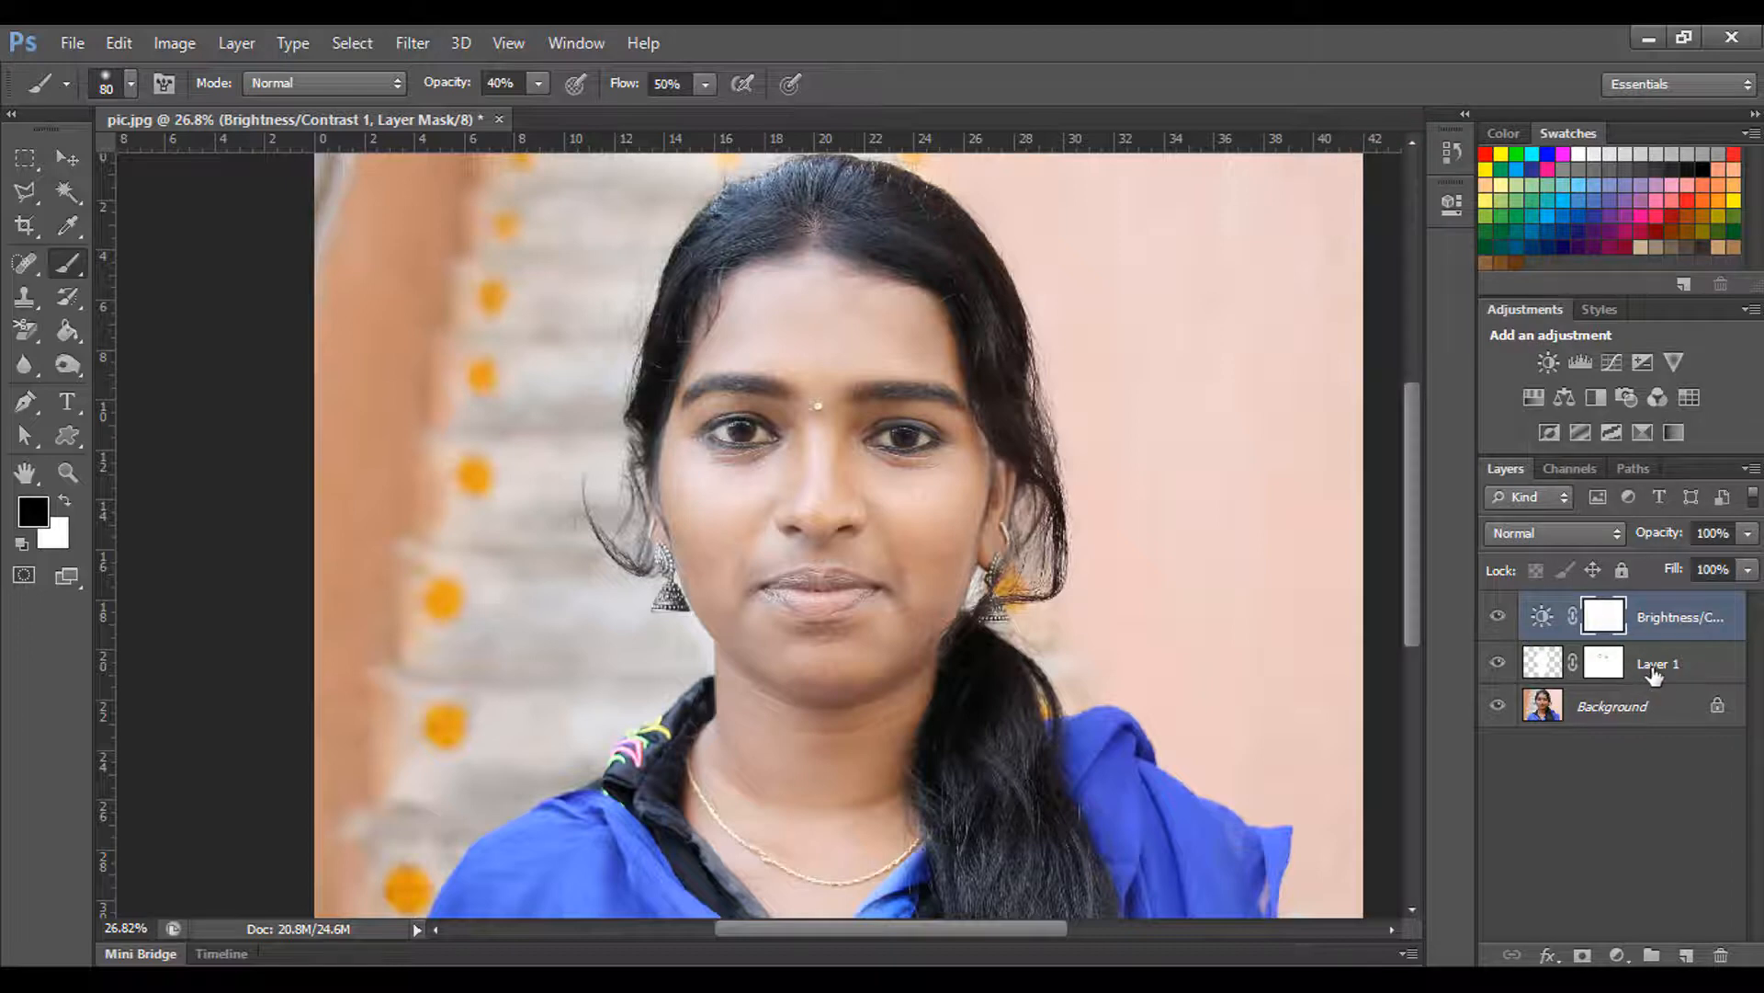
Merge the Brightness/Contrast adjustment layer, Layer 1 and the Background into a single layer.
shift+click(1654, 671)
shift+click(1622, 715)
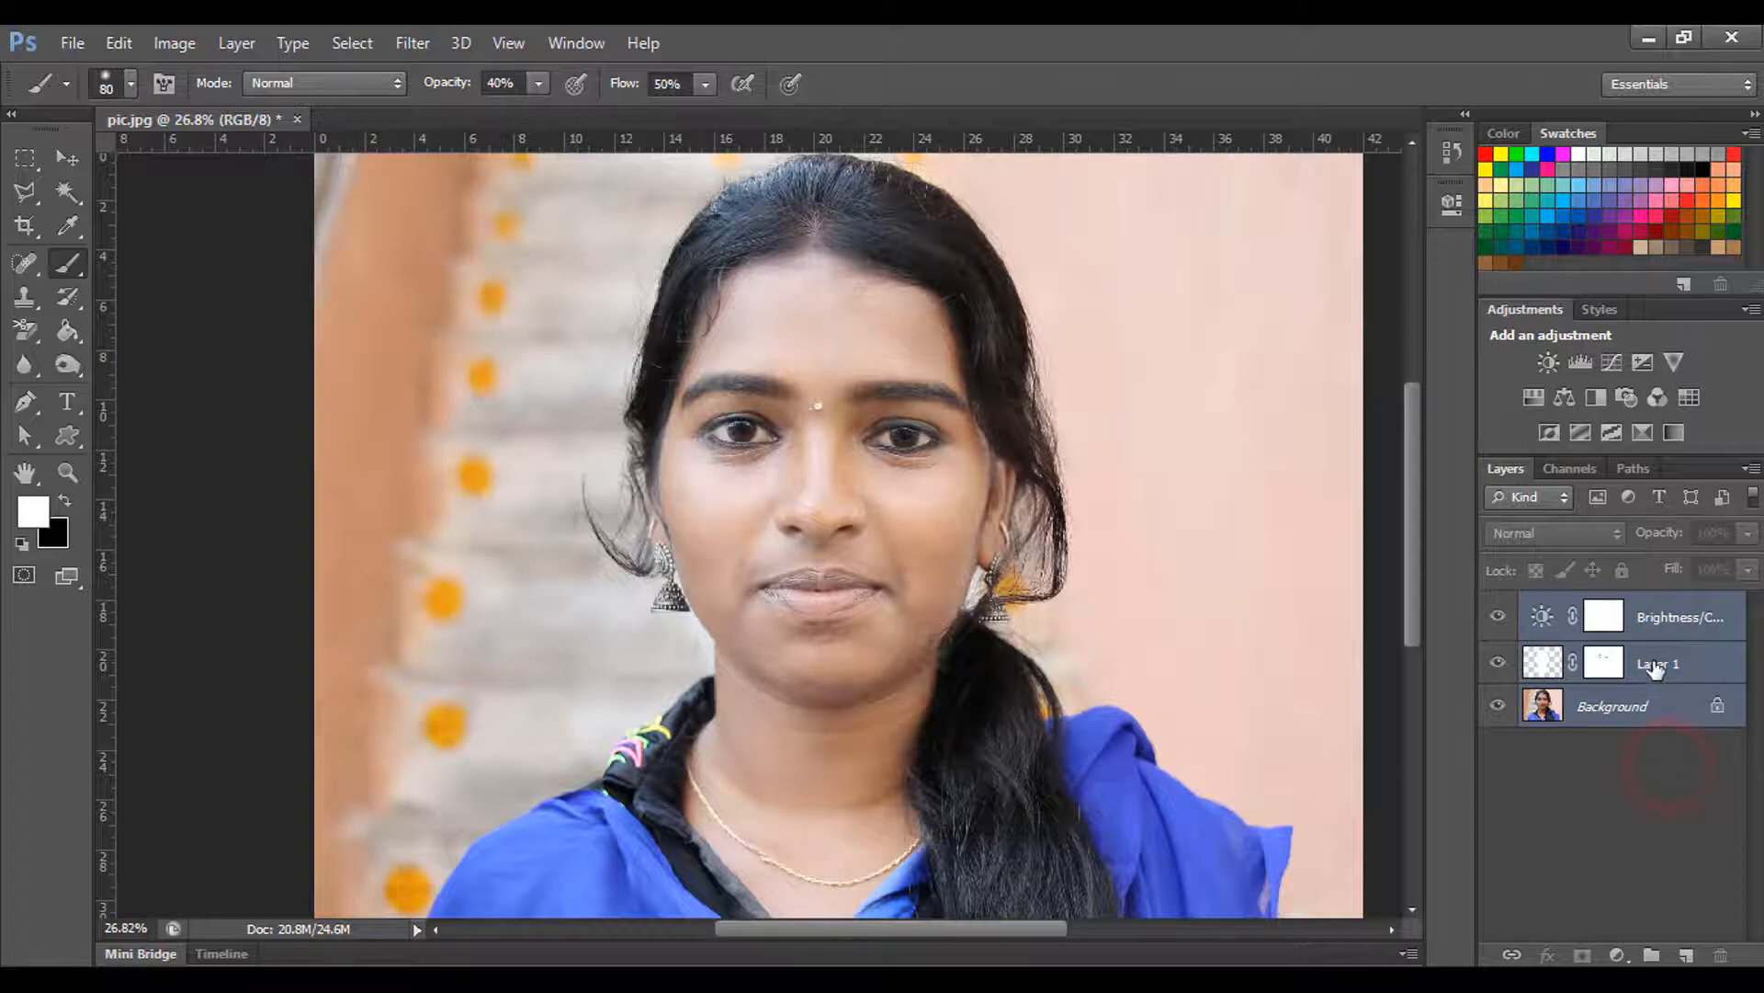
right_click(1654, 662)
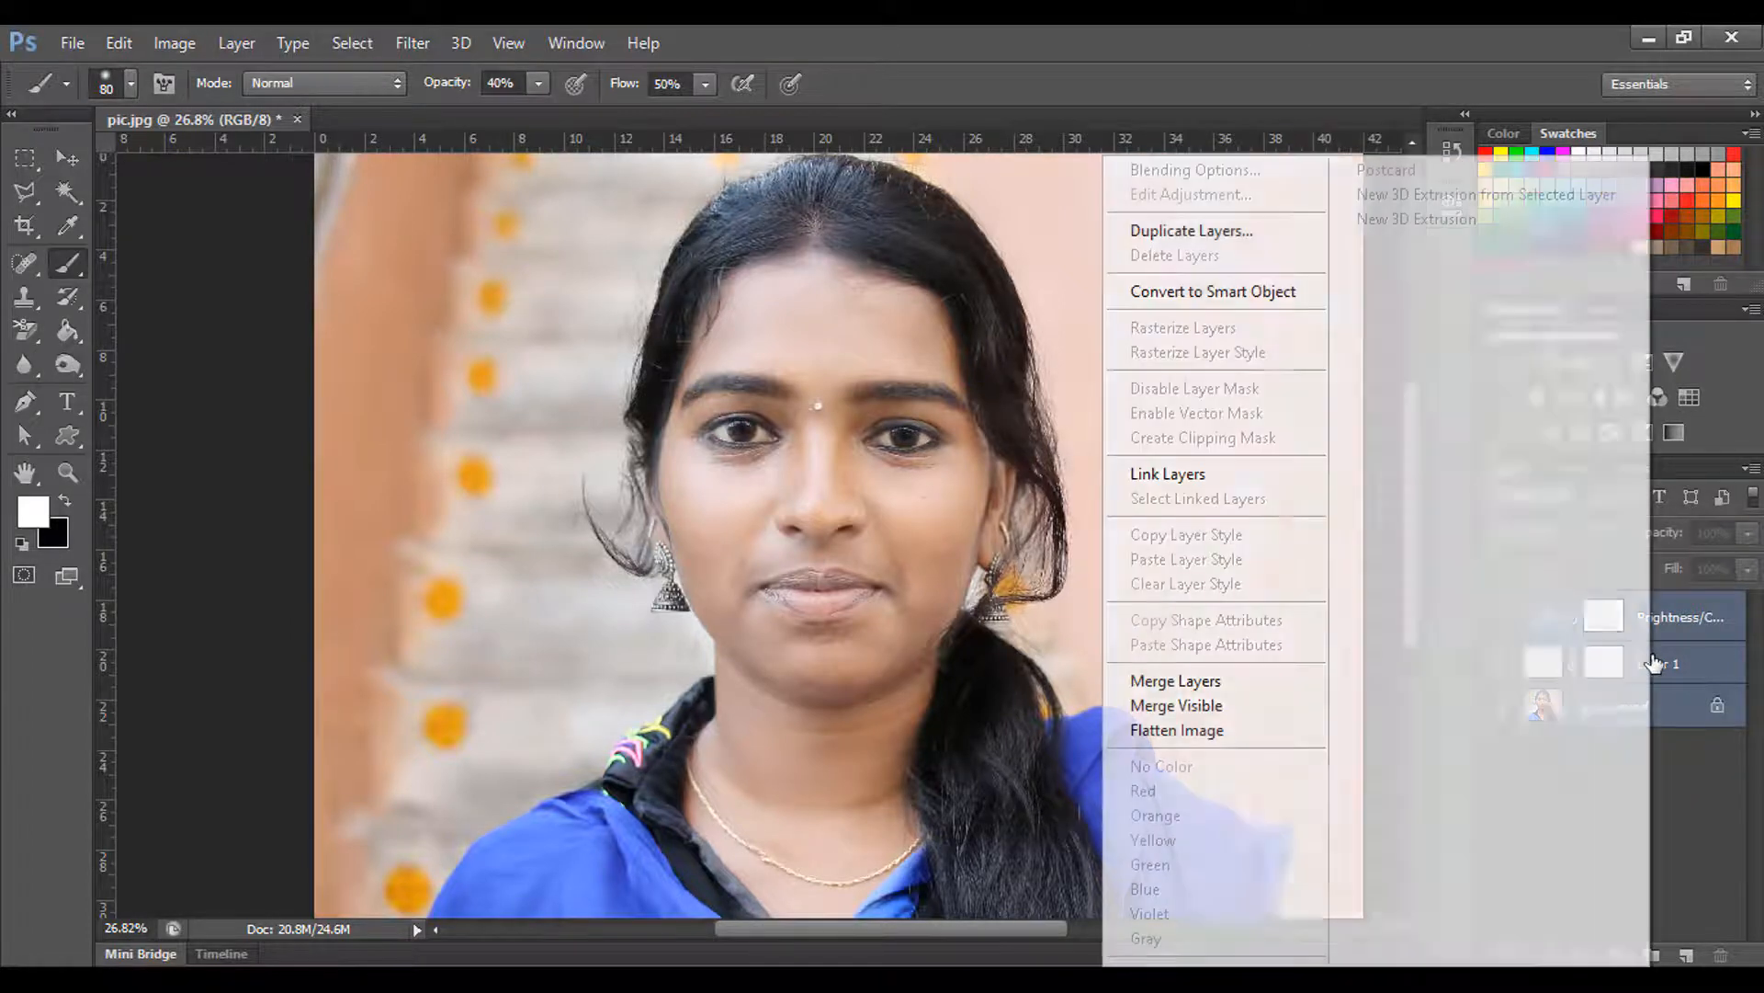
click(1195, 683)
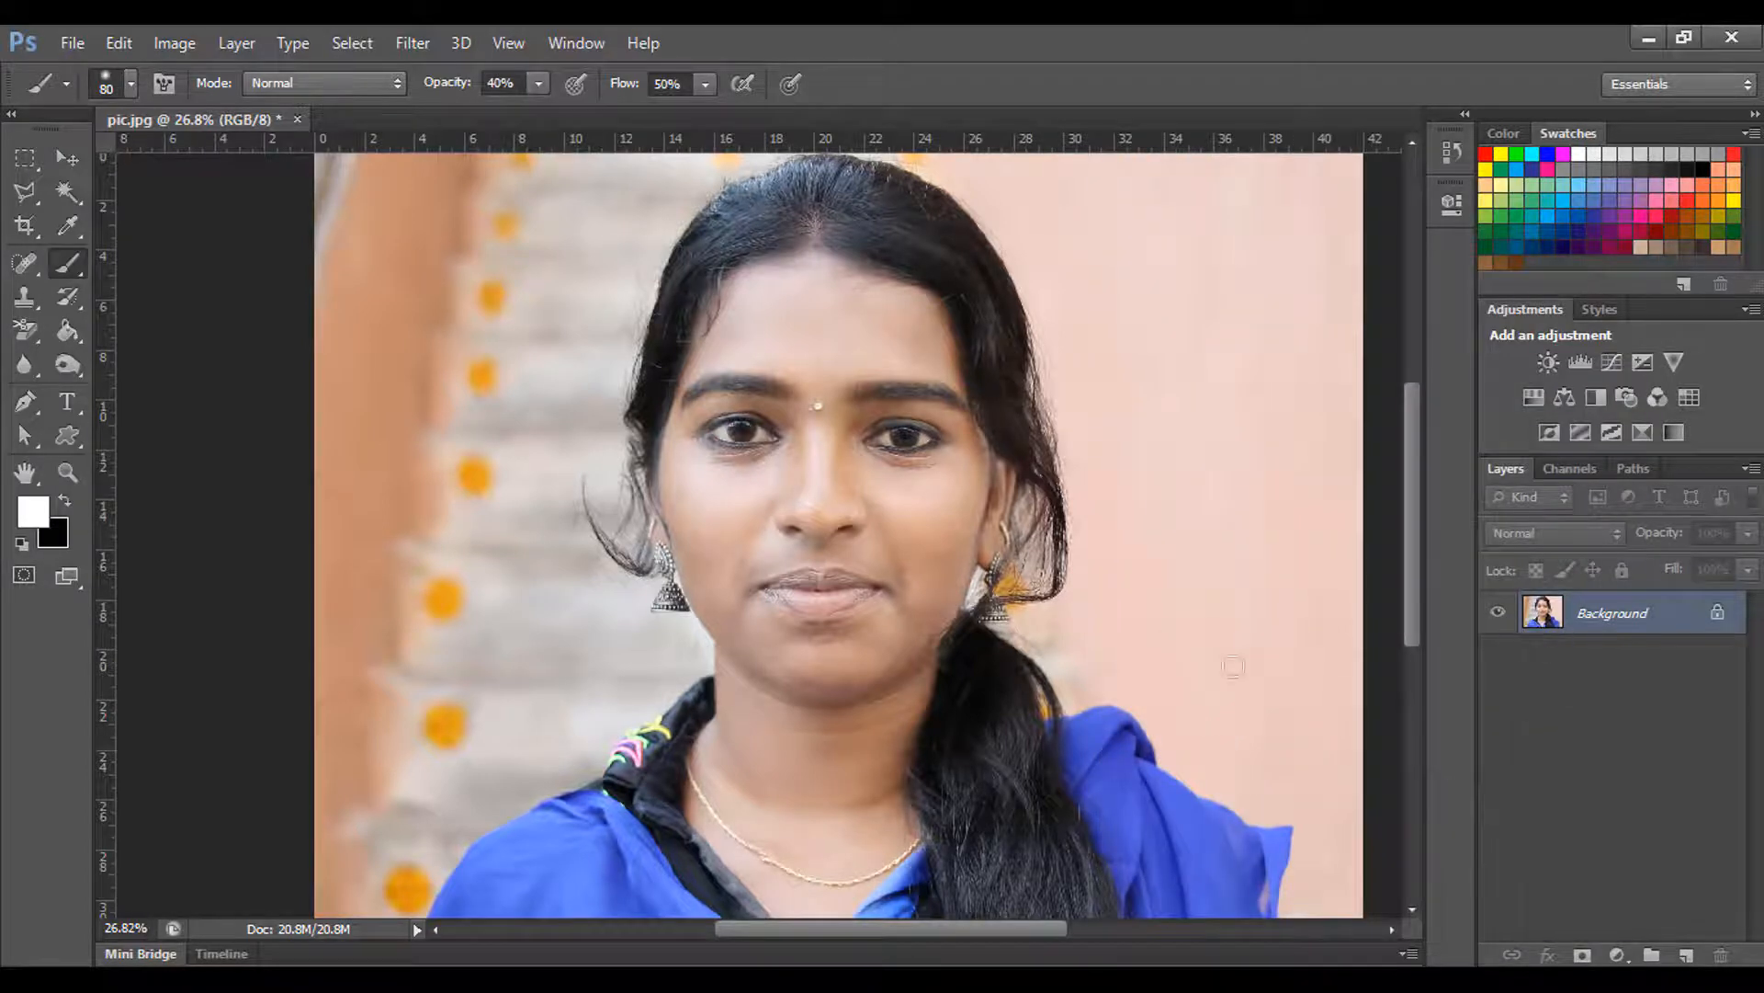
Add a new empty layer above the merged Background and set the foreground colour to bright magenta, cc1ff1.
scroll(1011, 599, down, 3)
scroll(1008, 598, up, 6)
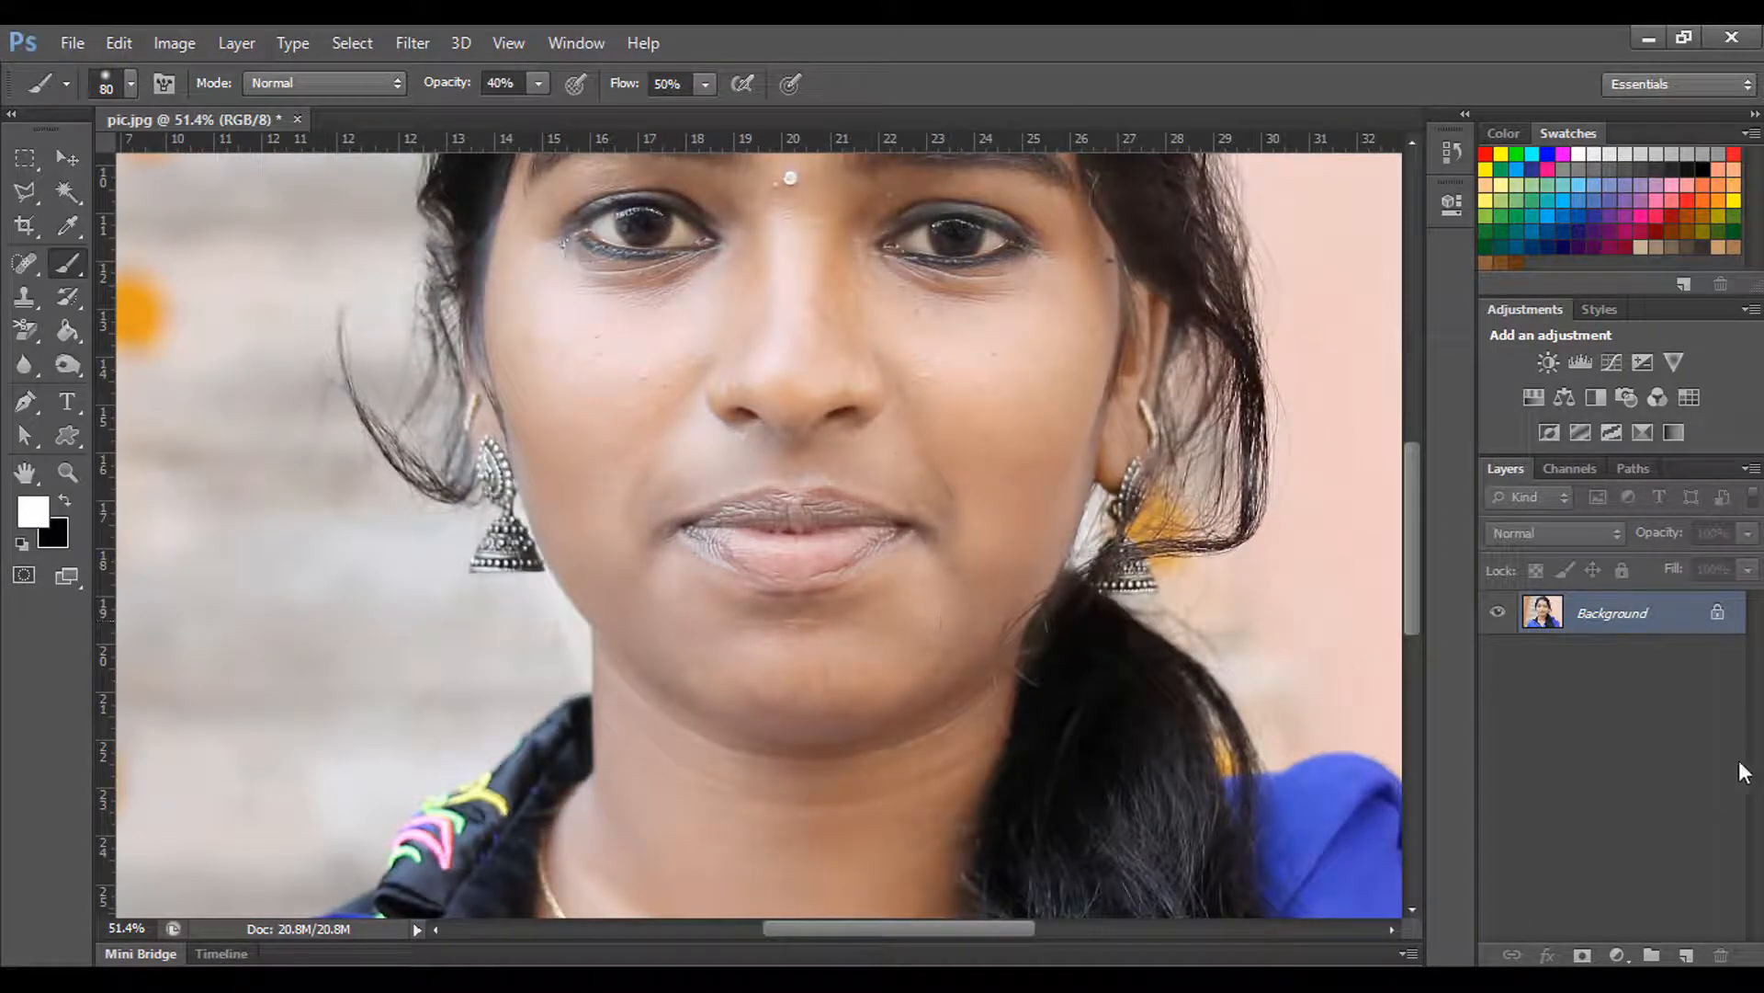
click(1686, 955)
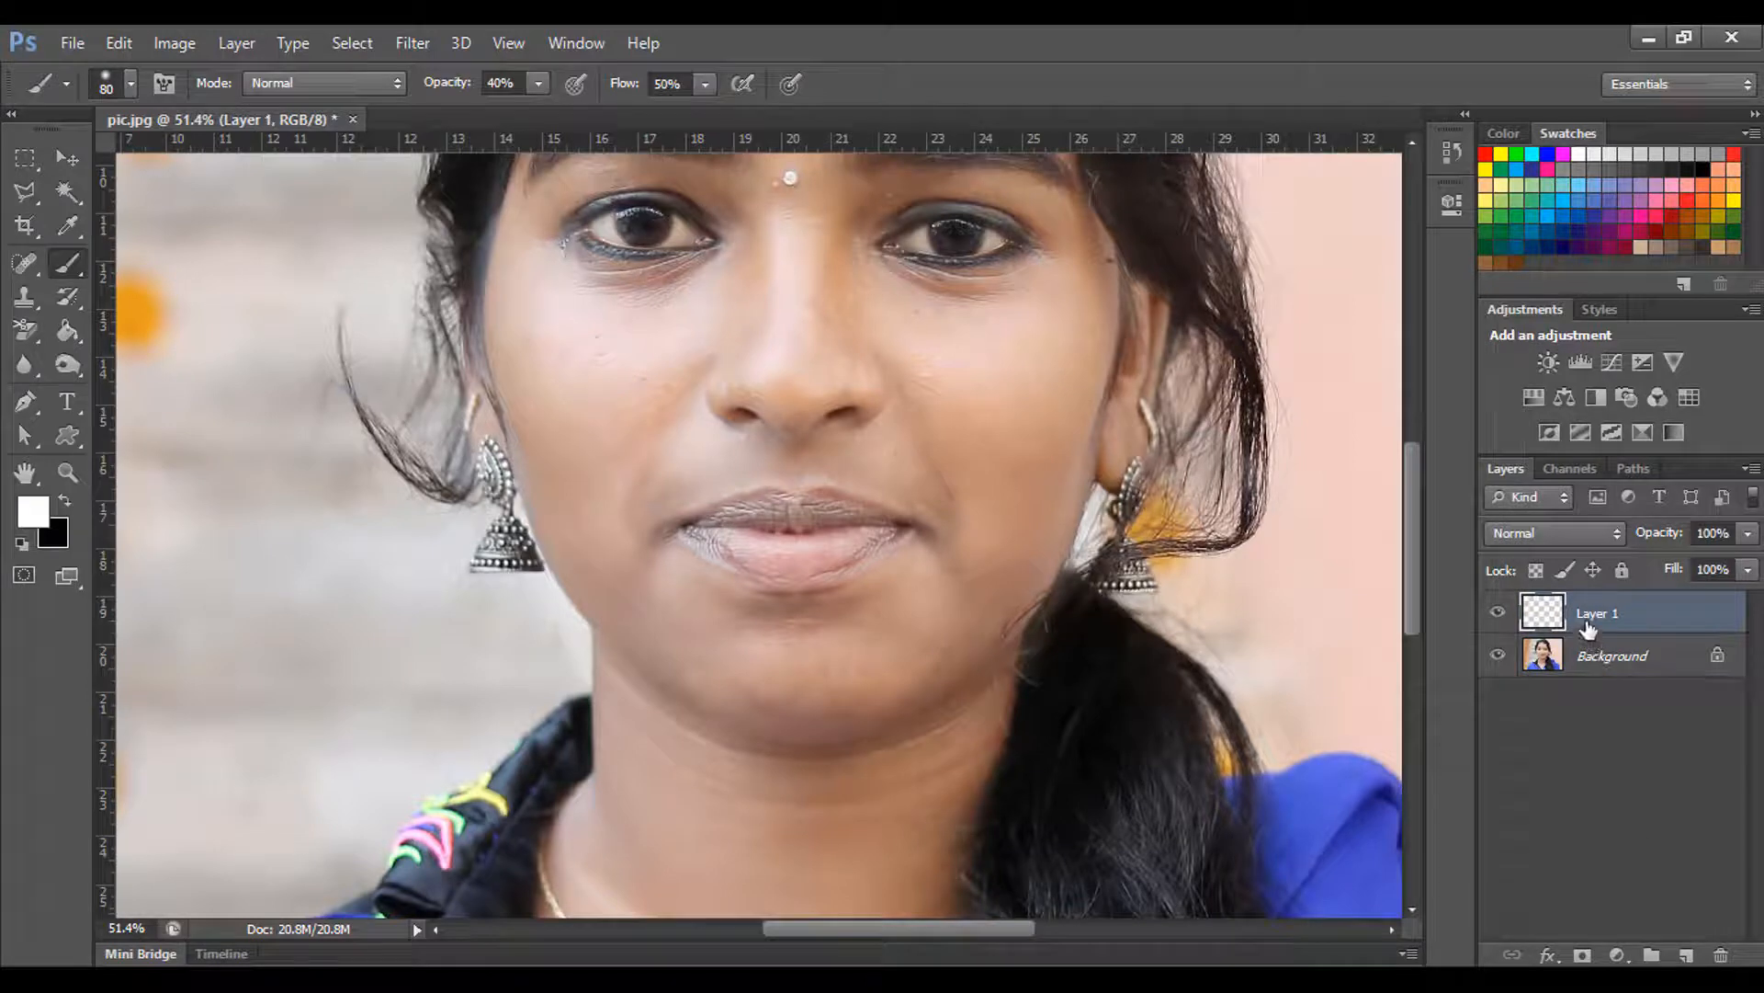
click(34, 512)
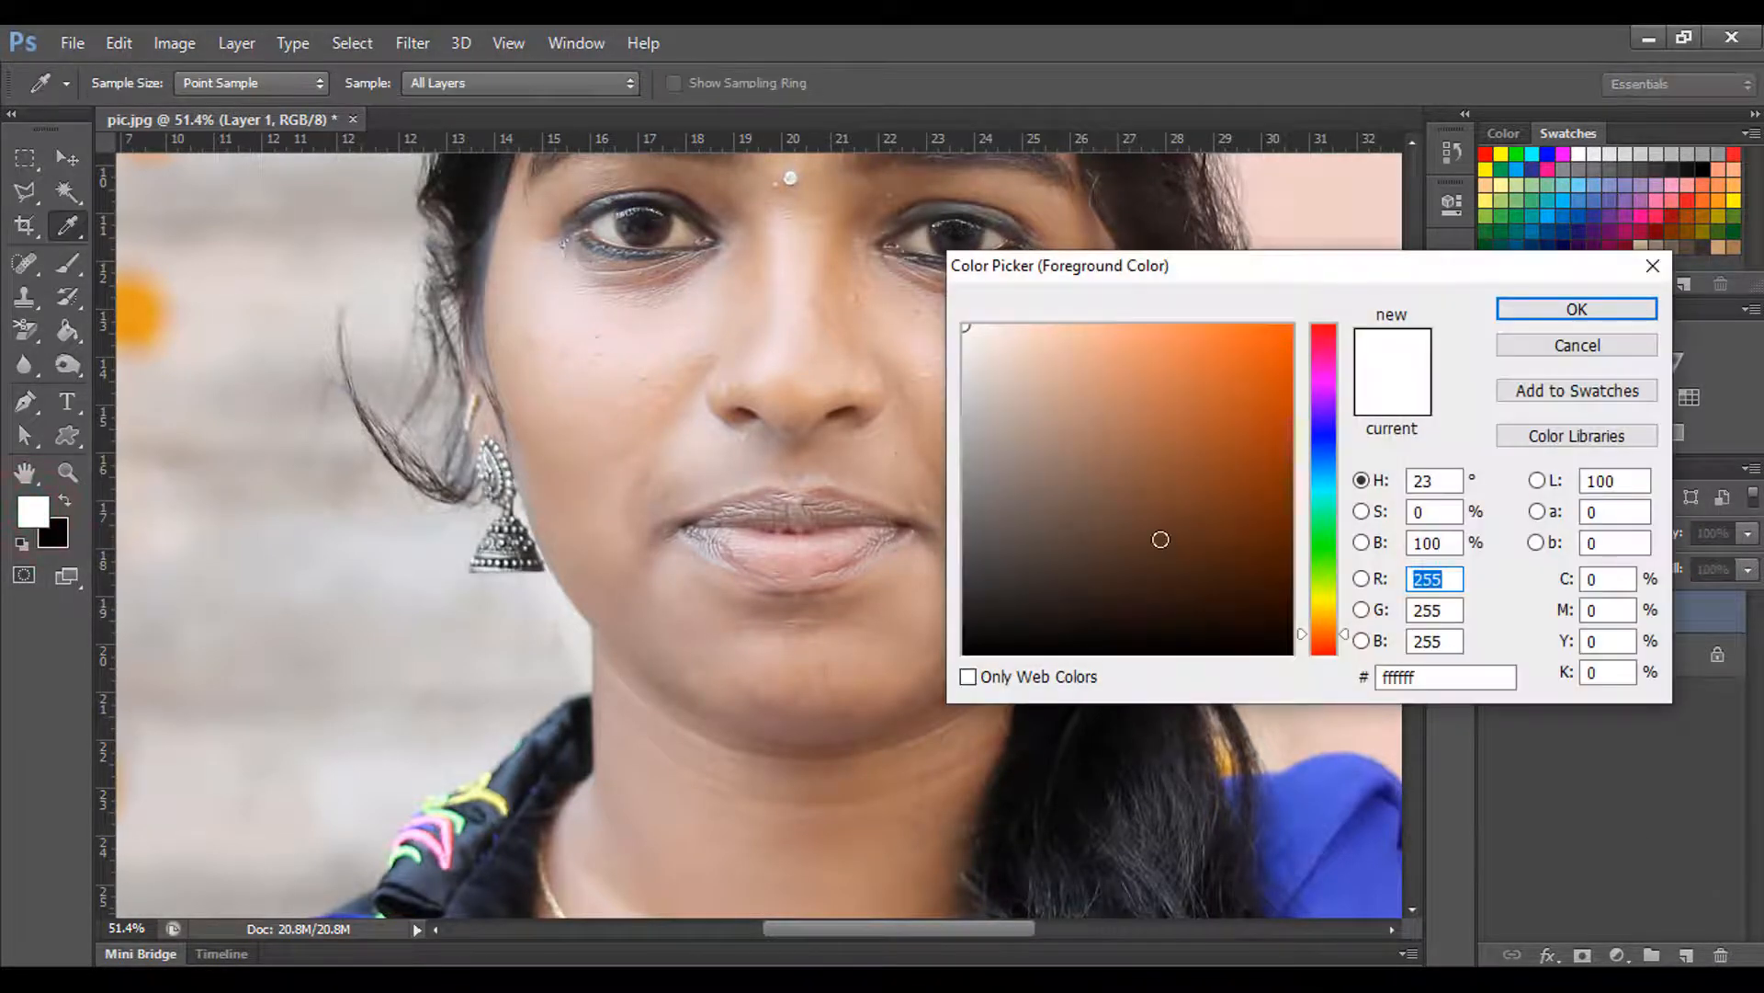
click(1333, 390)
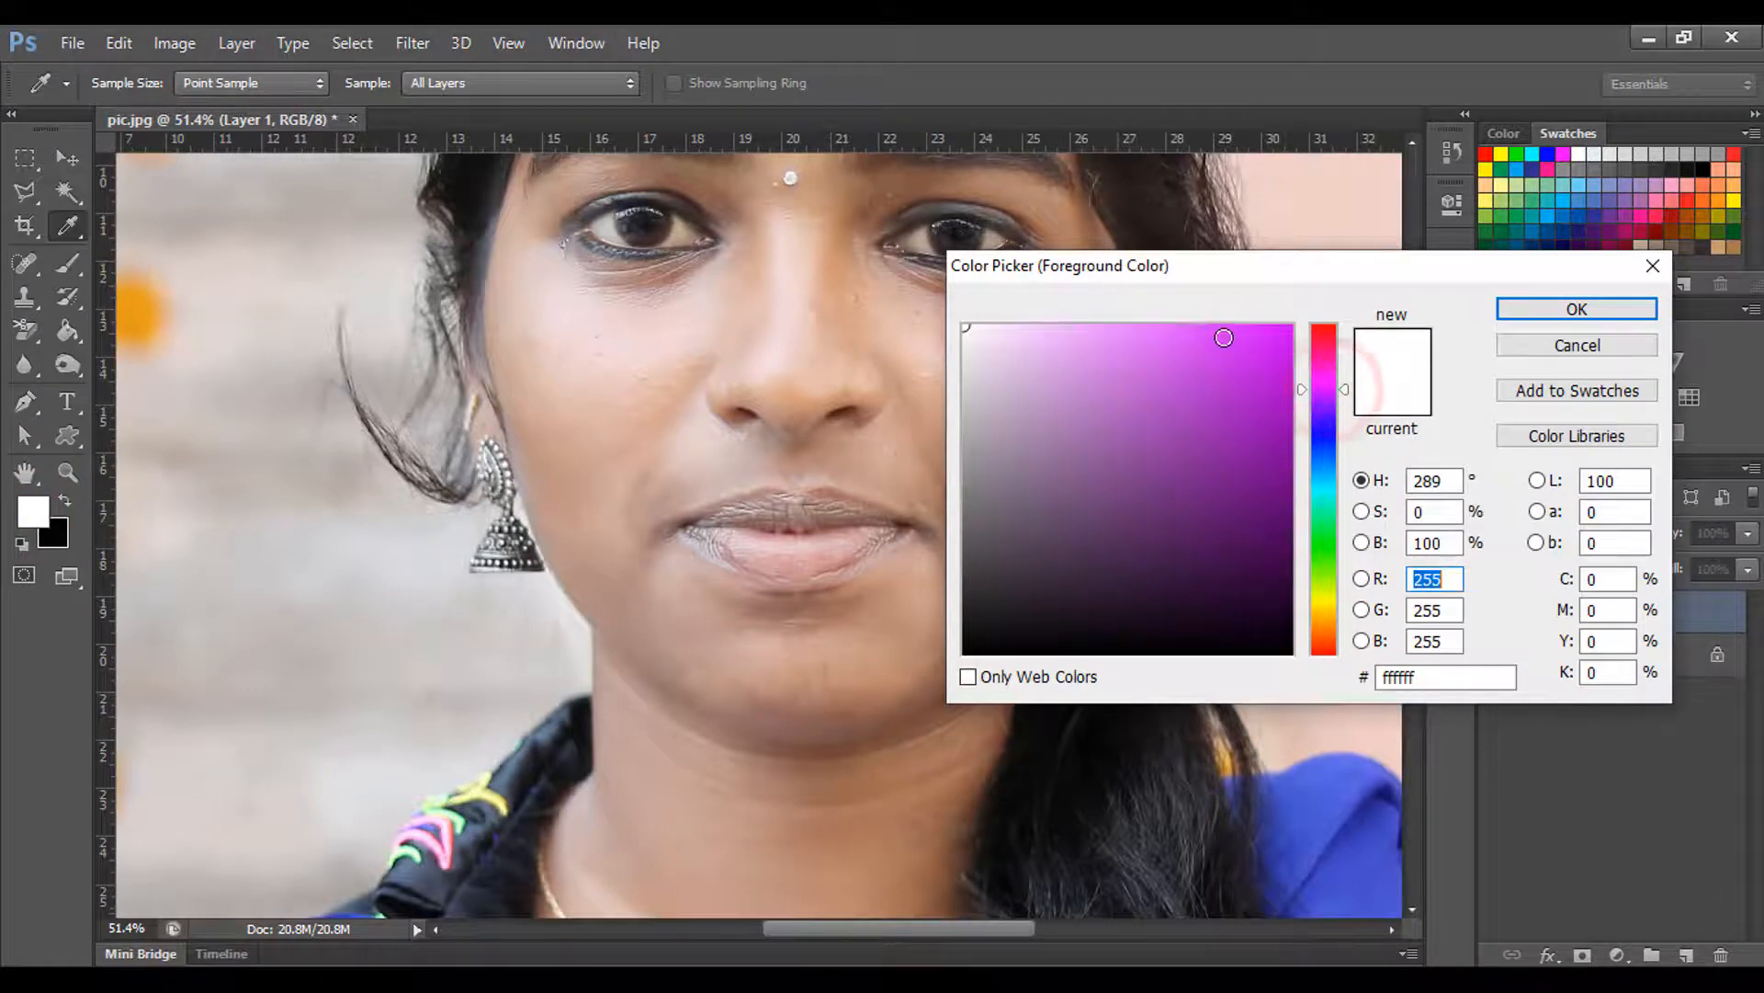
click(1251, 341)
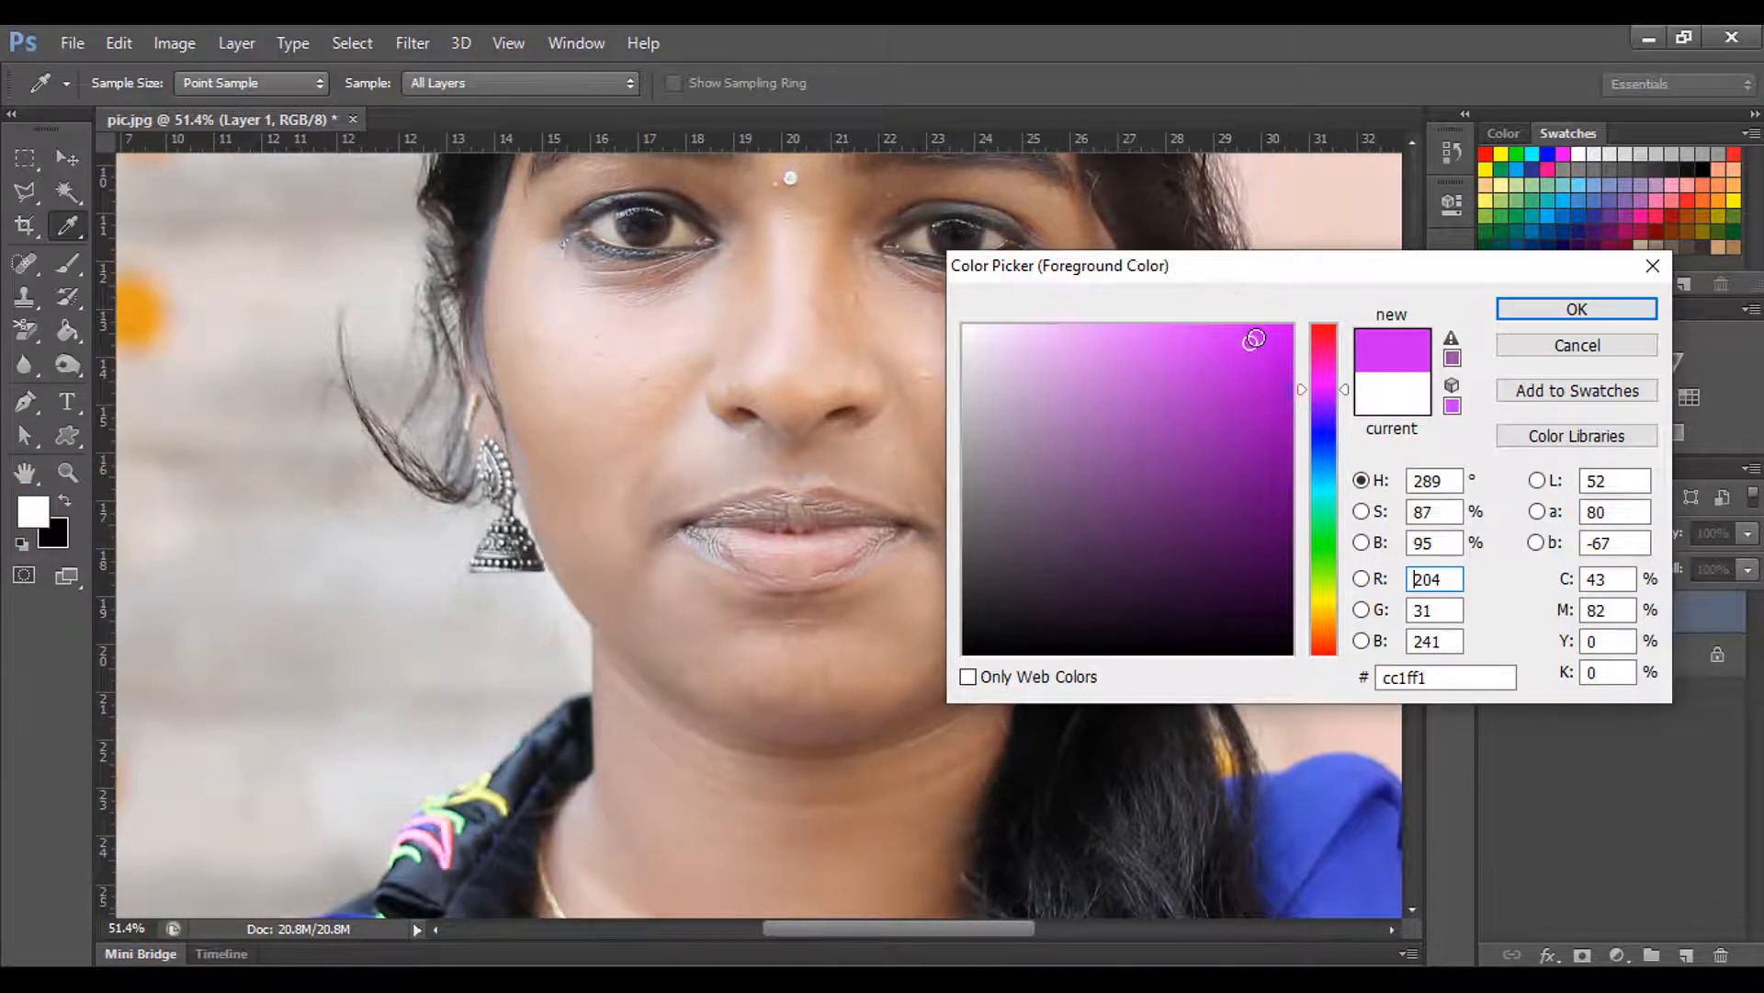
click(1588, 308)
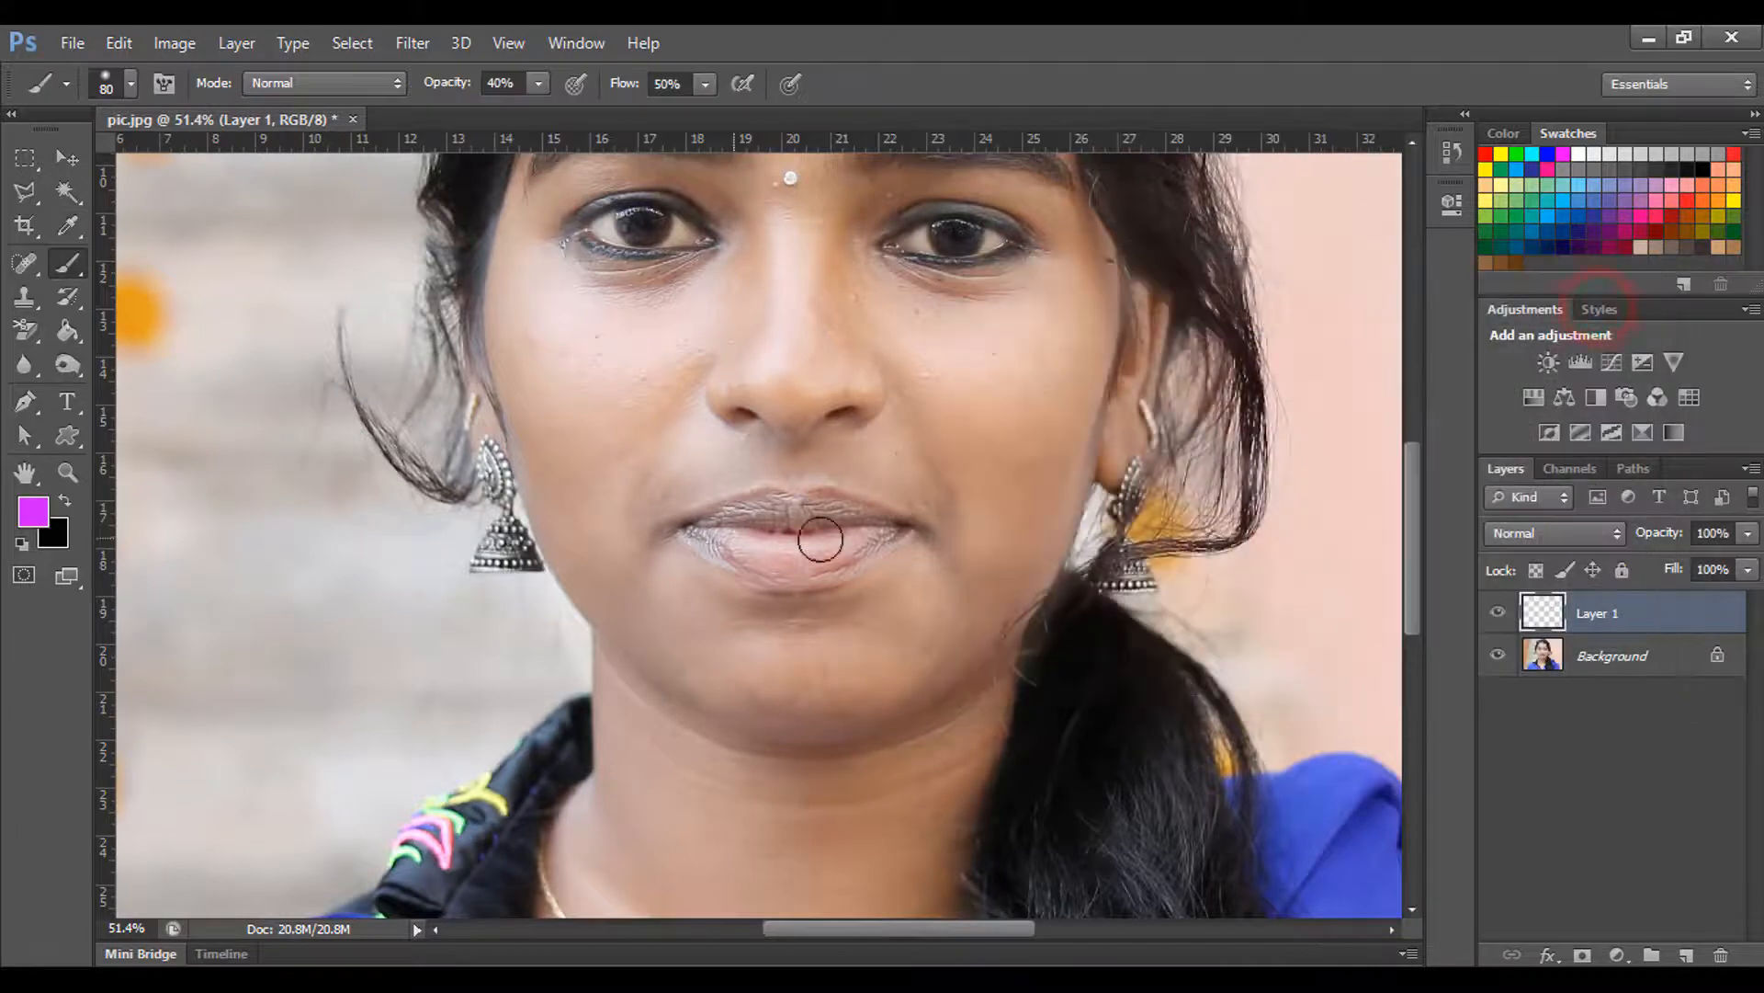
Raise the Brush tool's opacity and flow to 100% for painting the lips.
scroll(765, 654, up, 6)
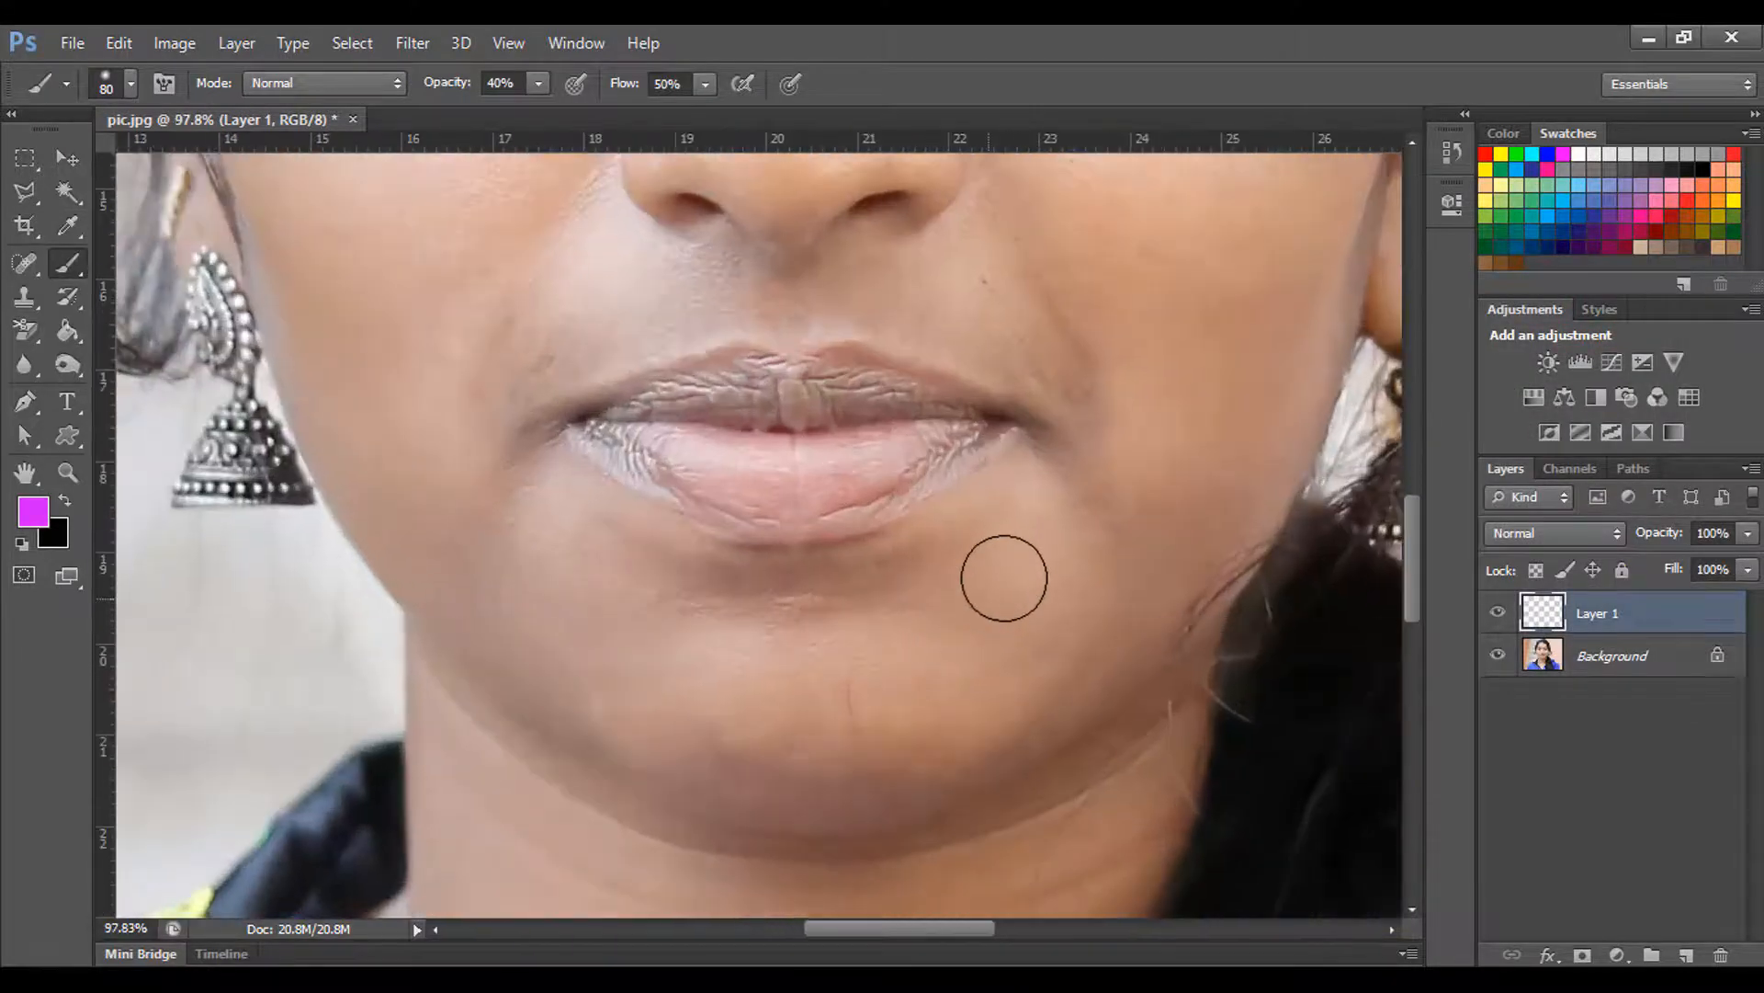
drag(1024, 563, 949, 674)
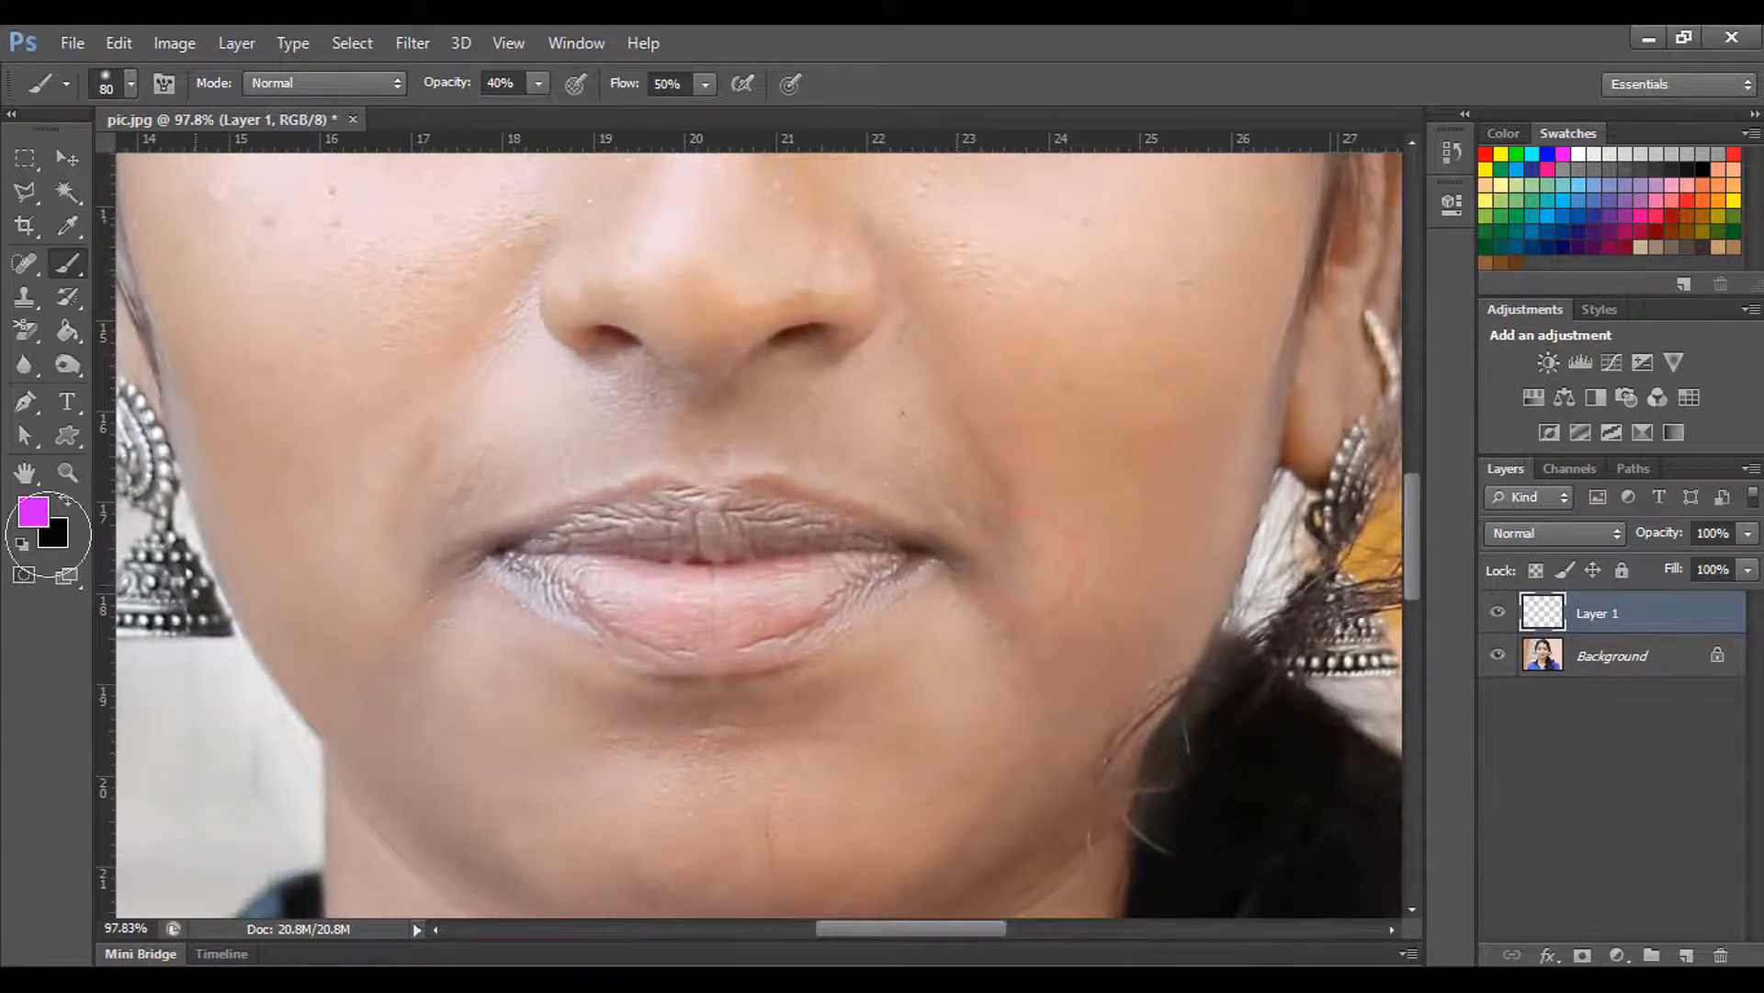
click(69, 265)
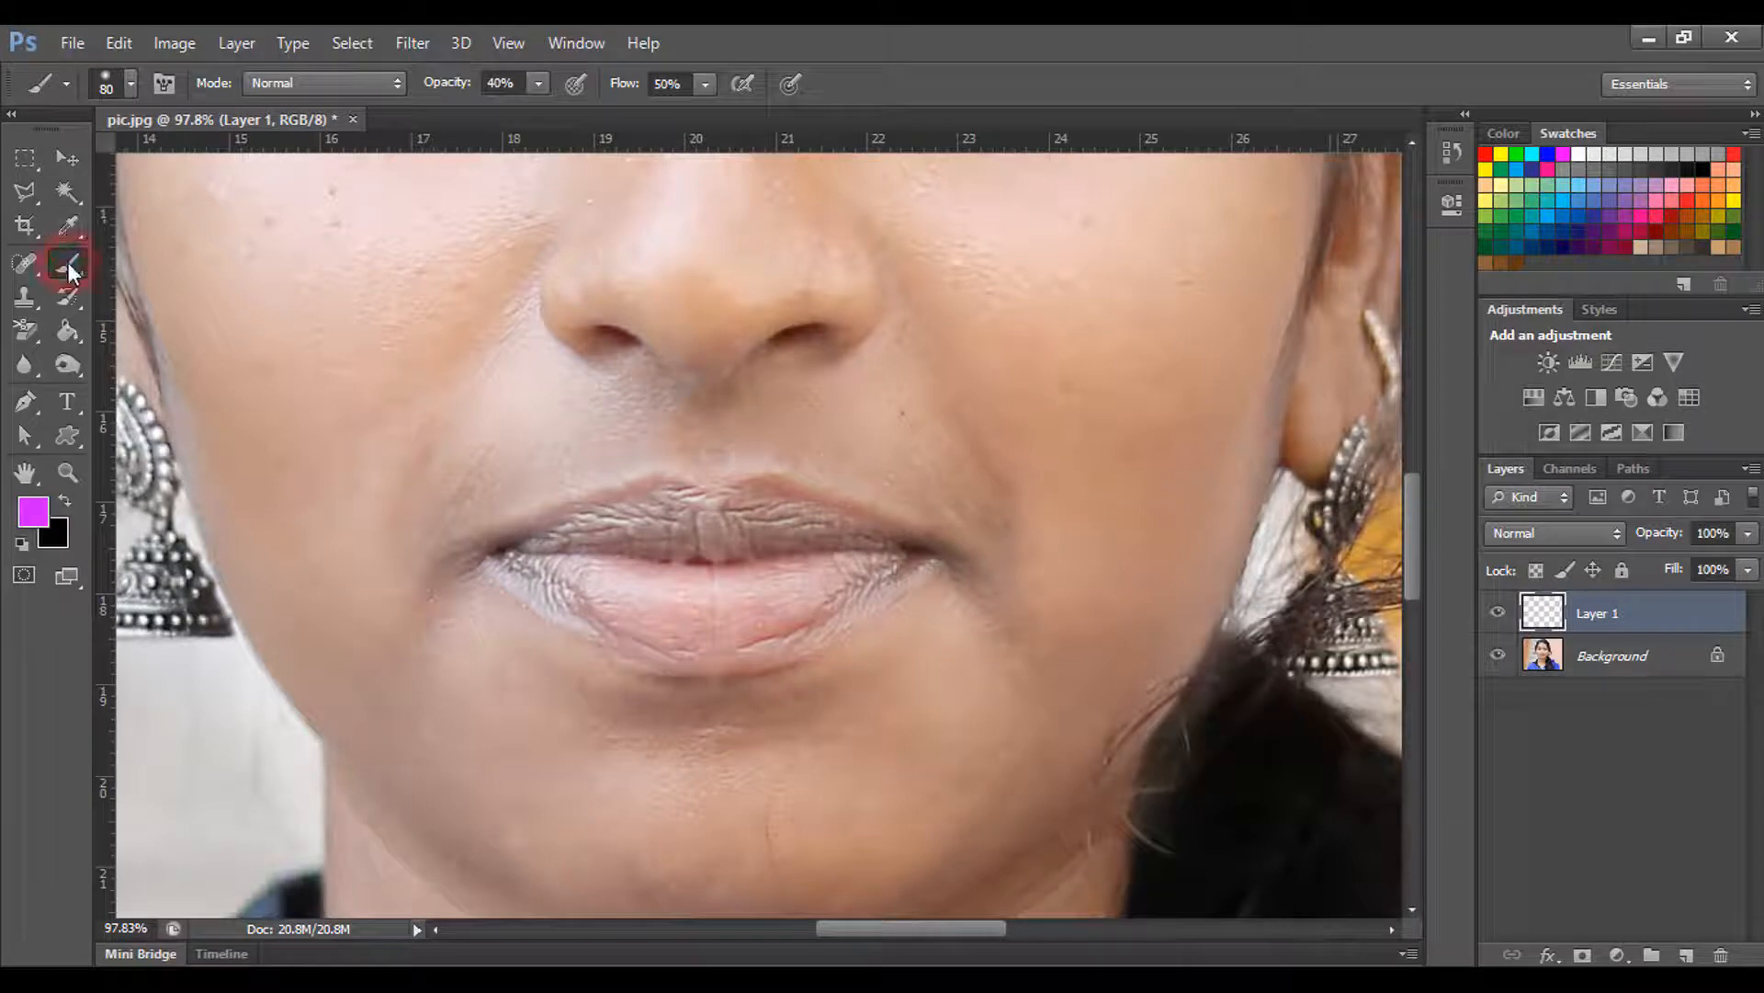
click(539, 84)
drag(535, 109, 846, 116)
click(705, 83)
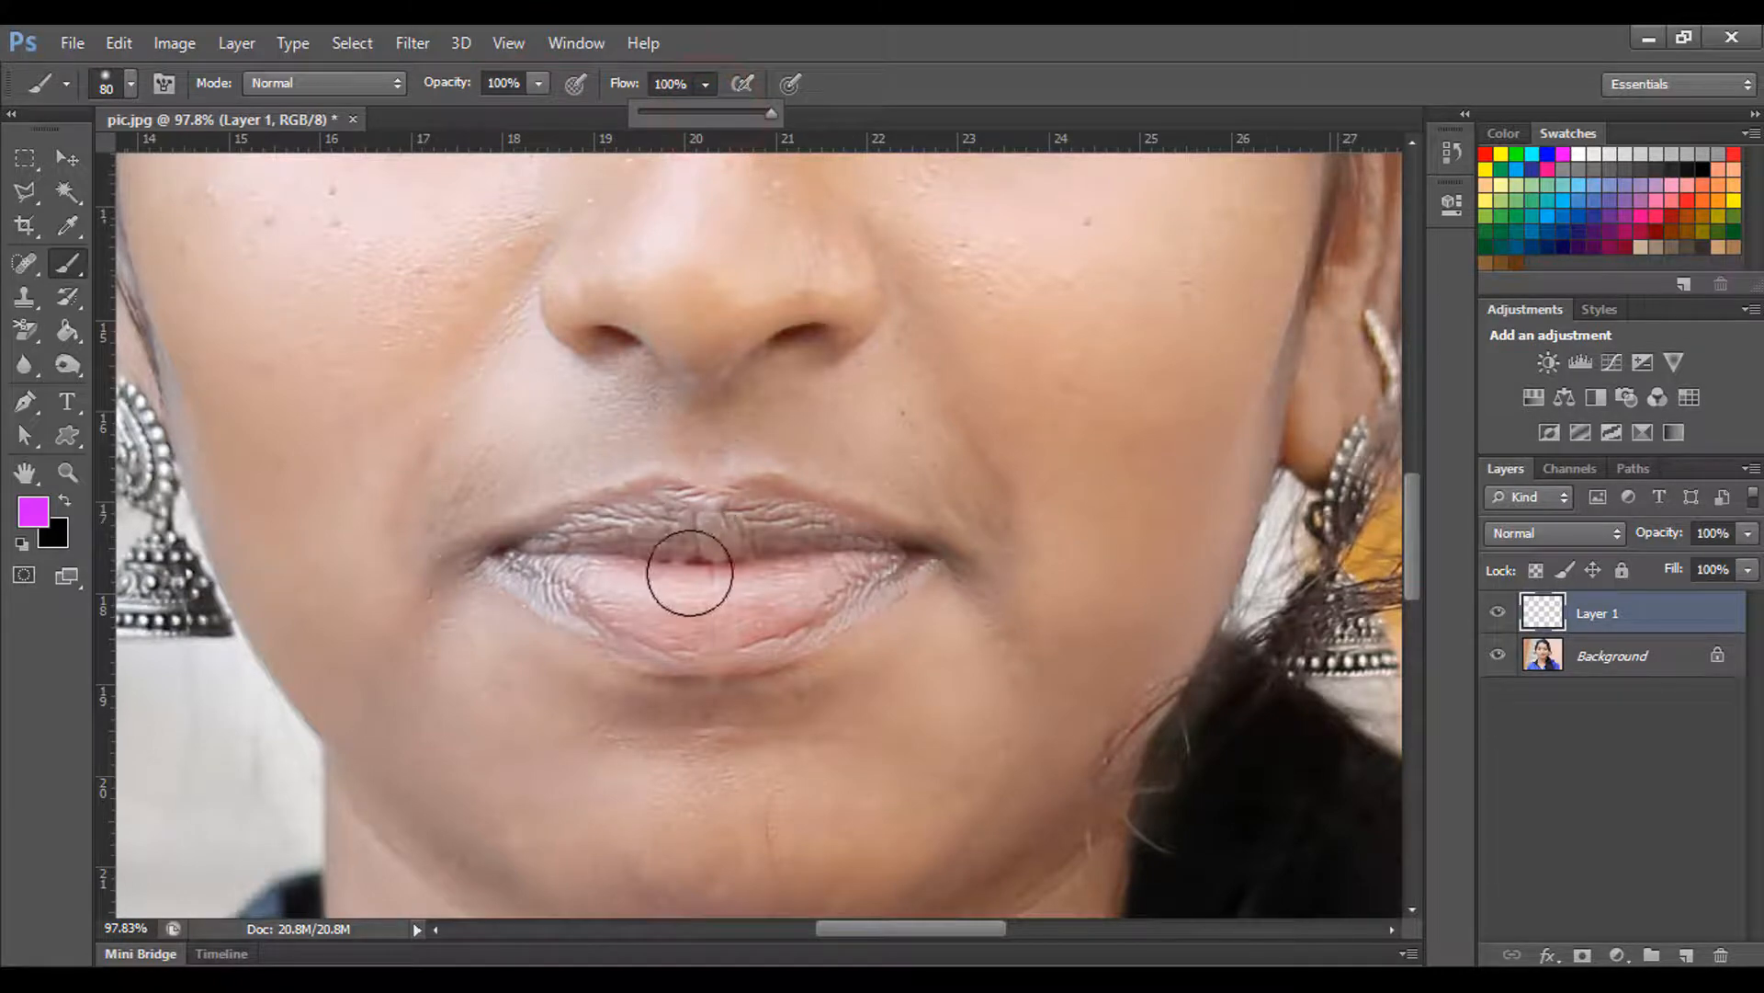
Reduce the brush to 40 px and paint solid magenta over both lips on the new layer.
key(bracketleft)
key(bracketleft)
key(bracketleft)
key(bracketleft)
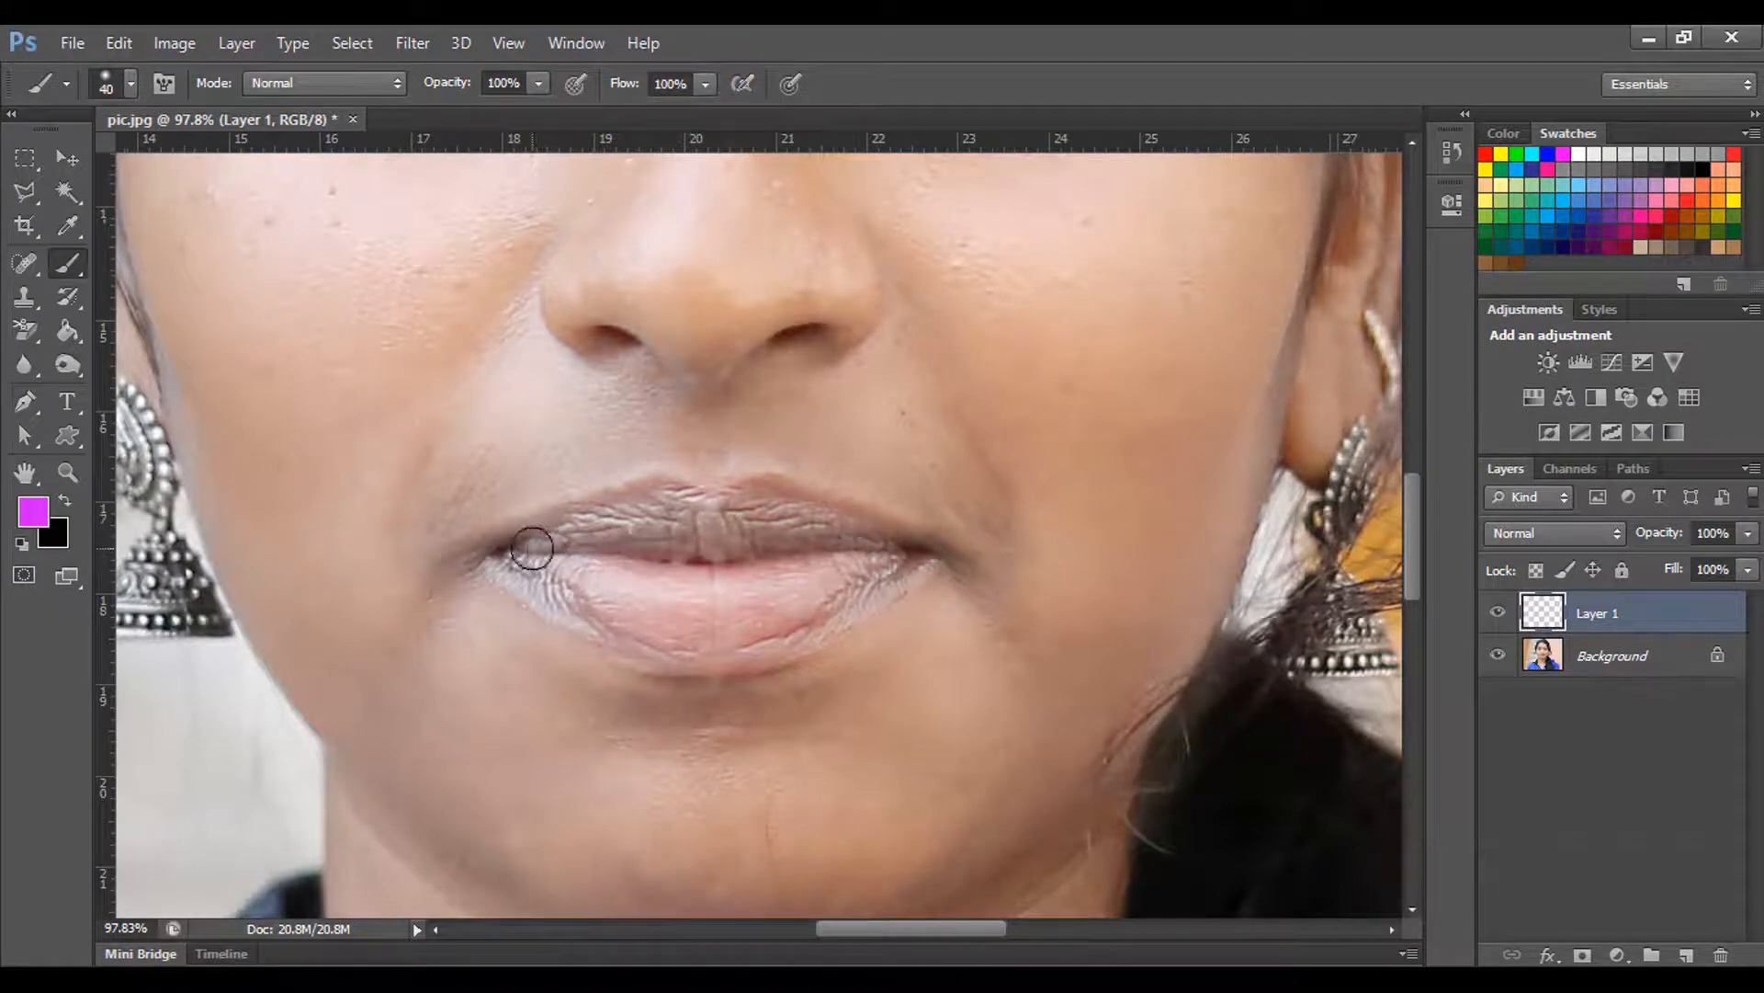
mouse_move(515, 554)
mouse_down()
mouse_move(616, 508)
mouse_move(776, 500)
mouse_move(920, 555)
mouse_move(770, 647)
mouse_move(638, 650)
mouse_move(492, 565)
mouse_move(639, 647)
mouse_move(616, 593)
mouse_move(557, 552)
mouse_move(833, 532)
mouse_move(873, 561)
mouse_move(646, 600)
mouse_move(636, 575)
mouse_move(548, 563)
mouse_move(657, 615)
mouse_move(741, 626)
mouse_move(663, 628)
mouse_move(817, 592)
mouse_move(710, 574)
mouse_move(939, 563)
mouse_move(824, 595)
mouse_up()
scroll(793, 586, down, 5)
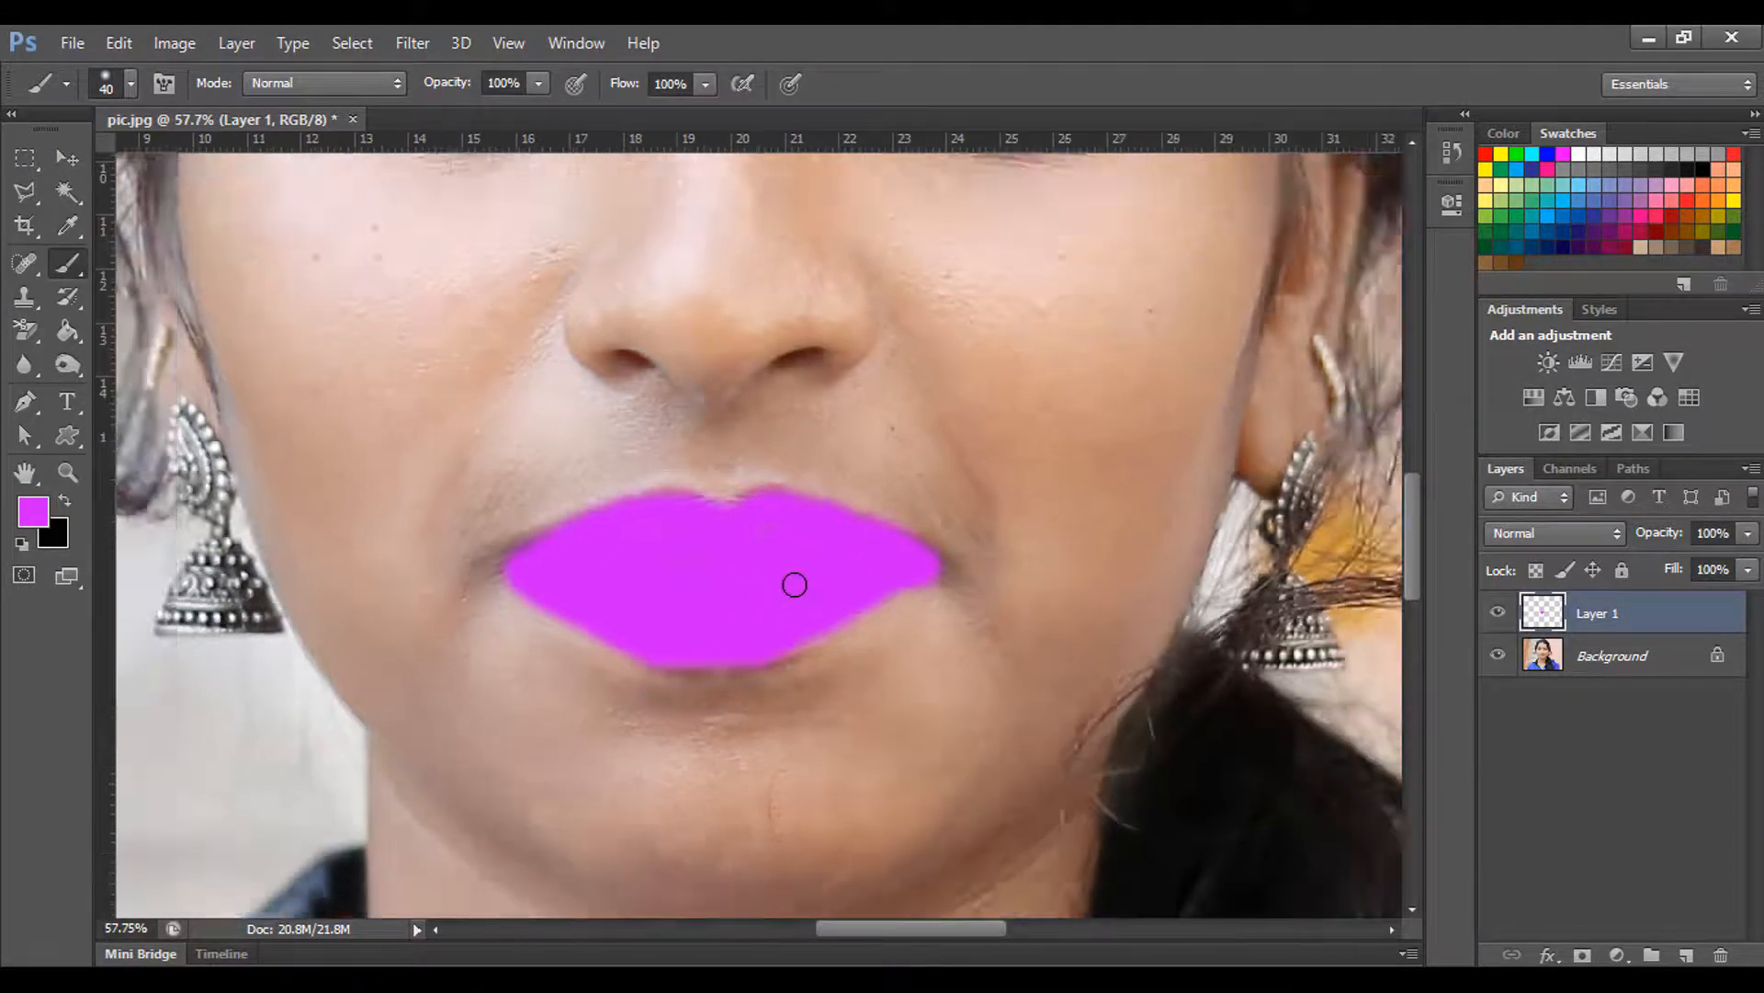
Try the Multiply blend mode on the lip colour layer and check it against the whole face.
click(1568, 533)
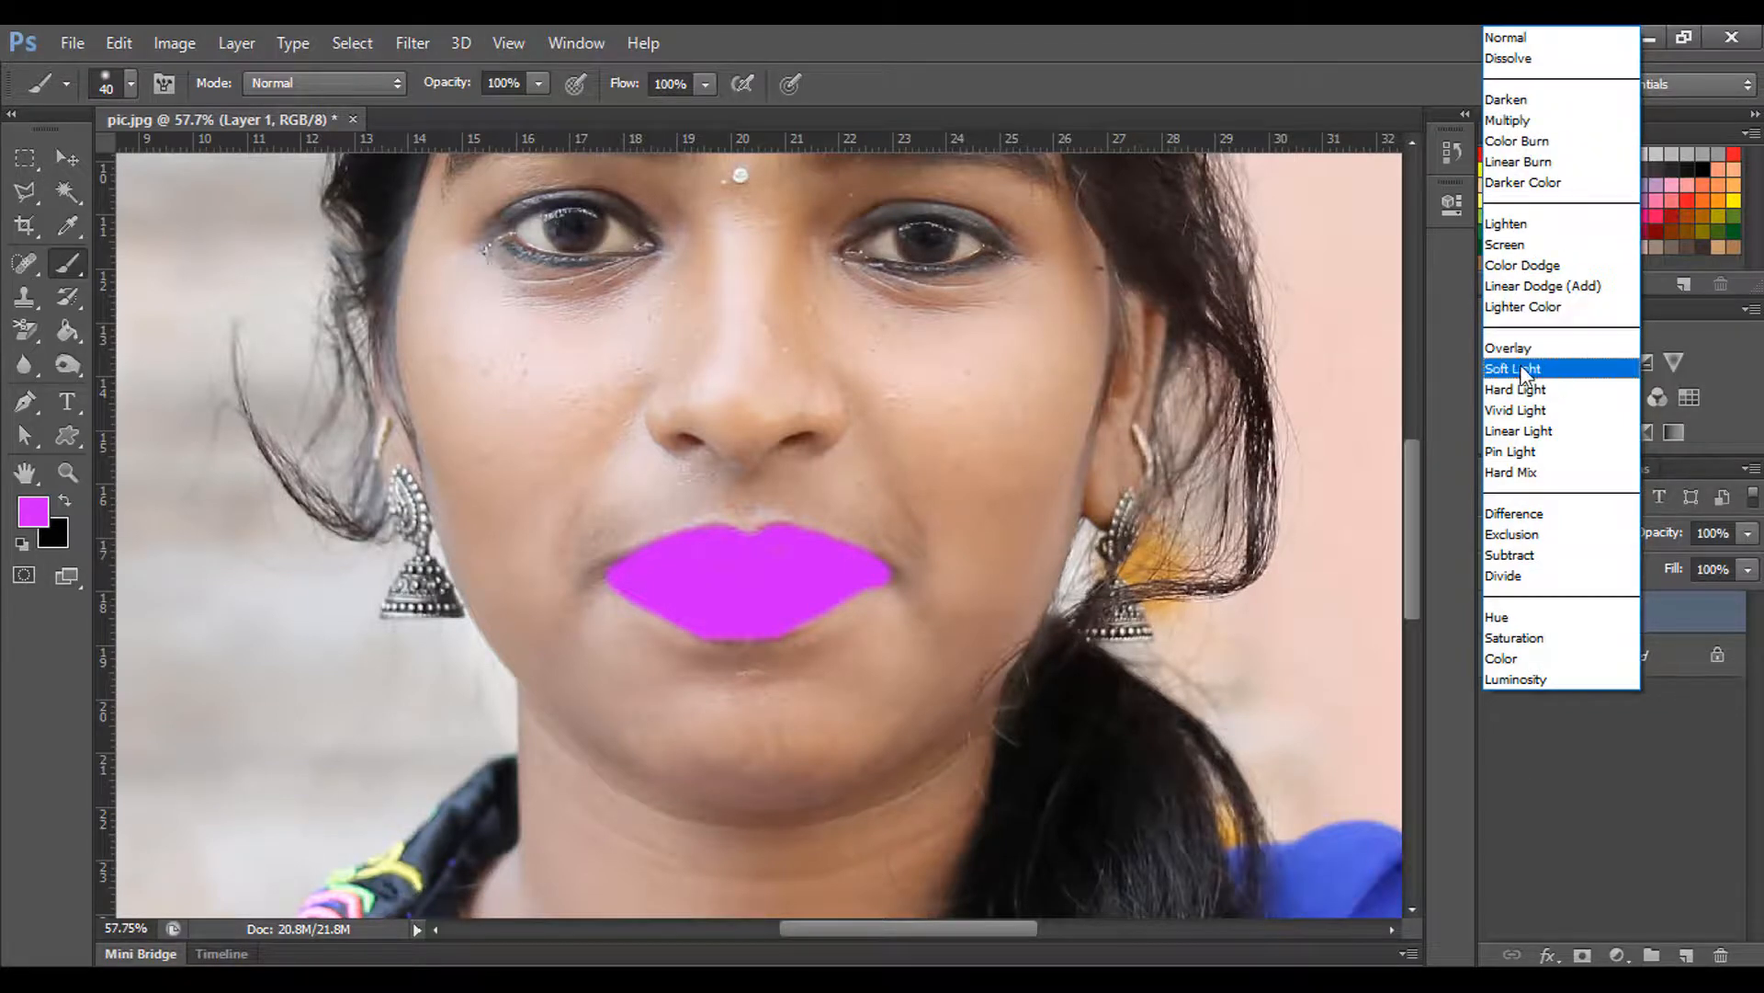
click(1532, 125)
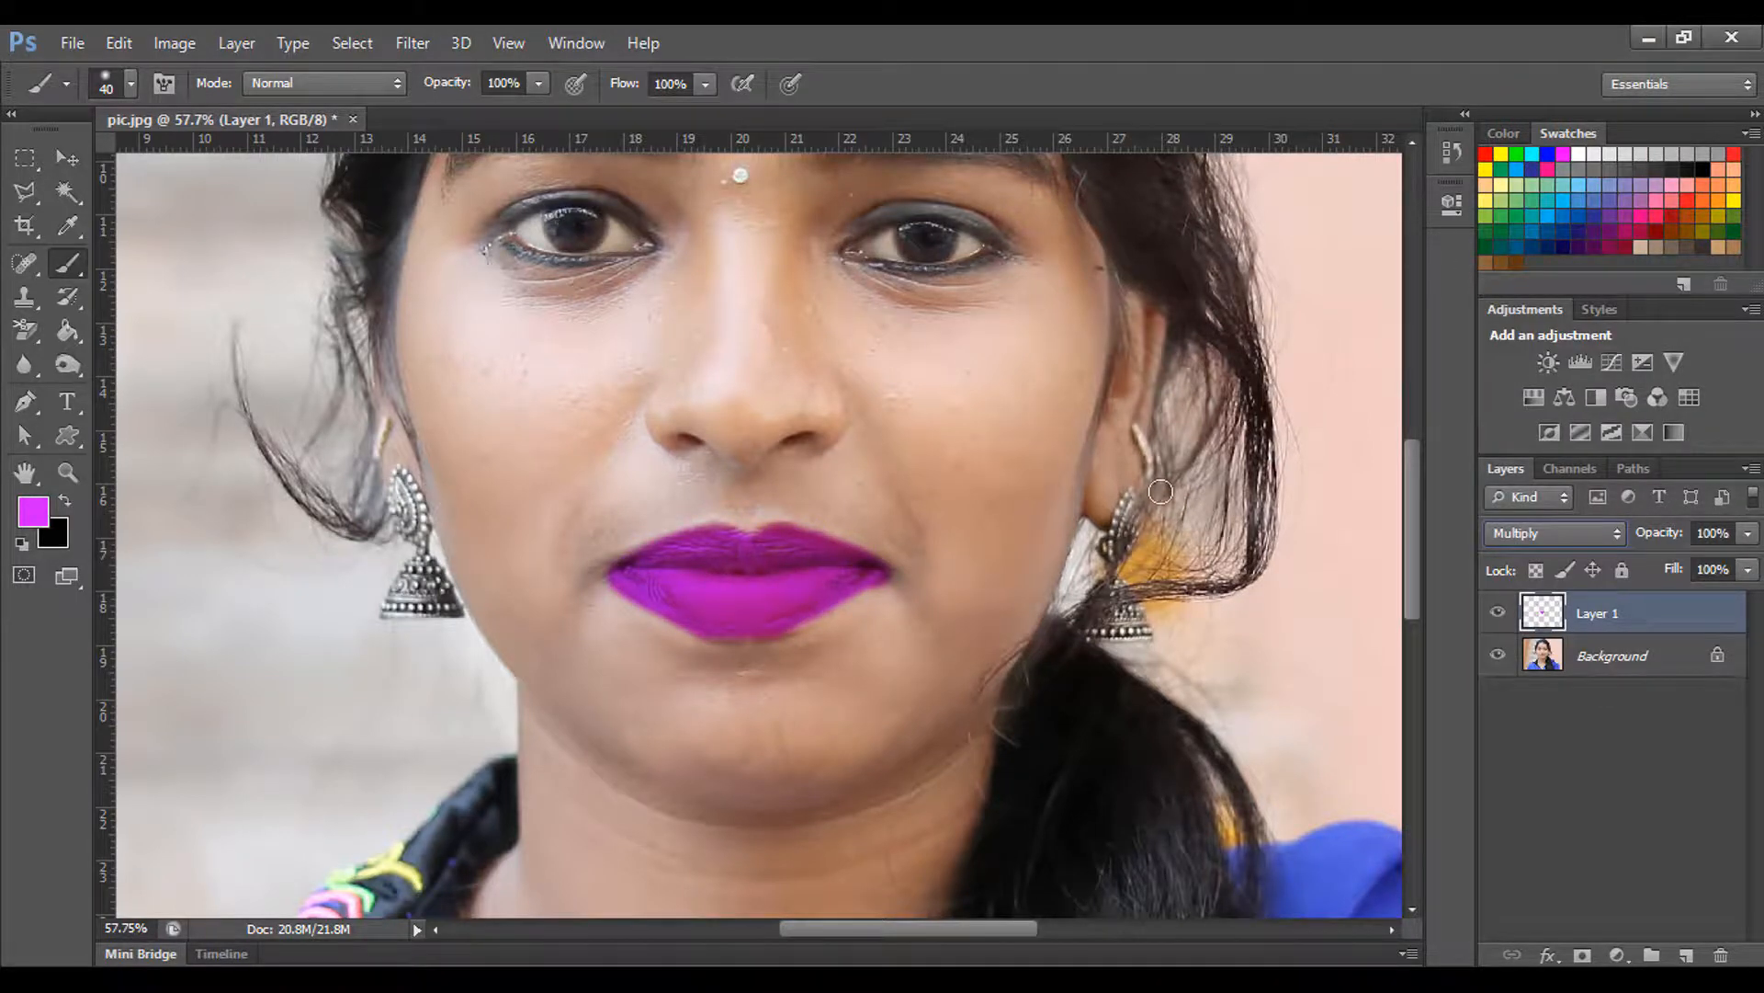
scroll(1202, 460, down, 6)
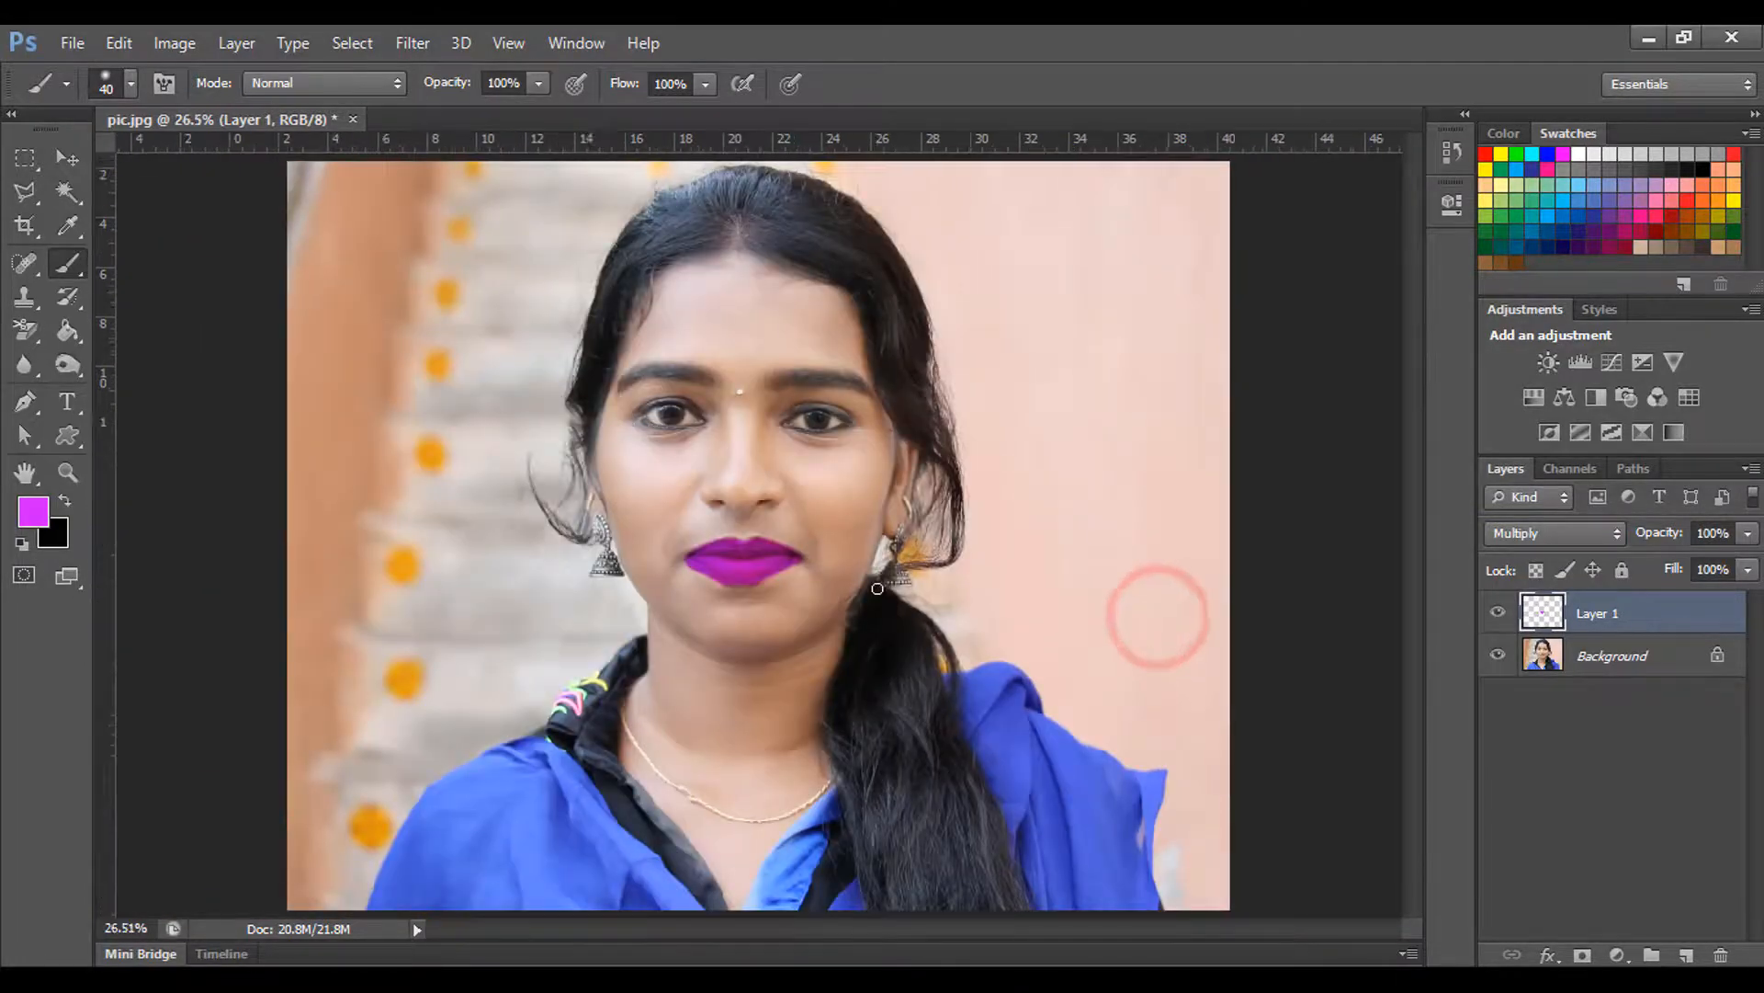
scroll(964, 594, up, 3)
scroll(877, 588, up, 3)
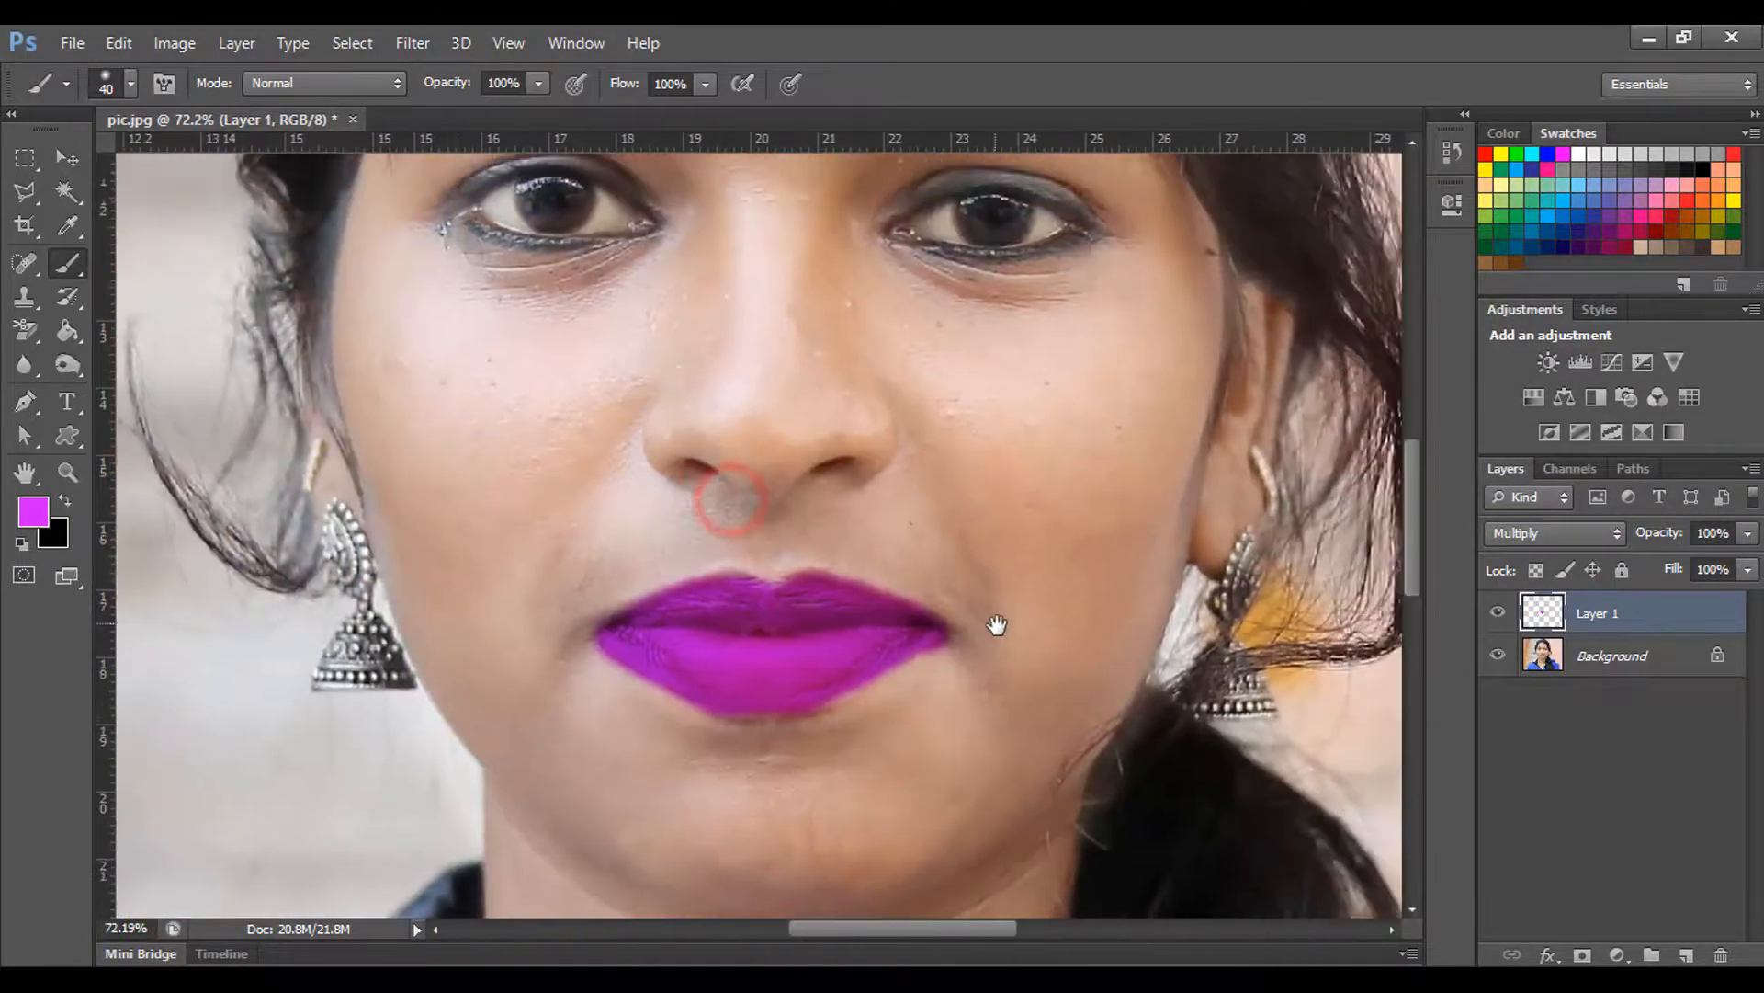
Set the lip colour layer's blend mode to Soft Light and check the lips up close and in the full portrait.
click(1561, 537)
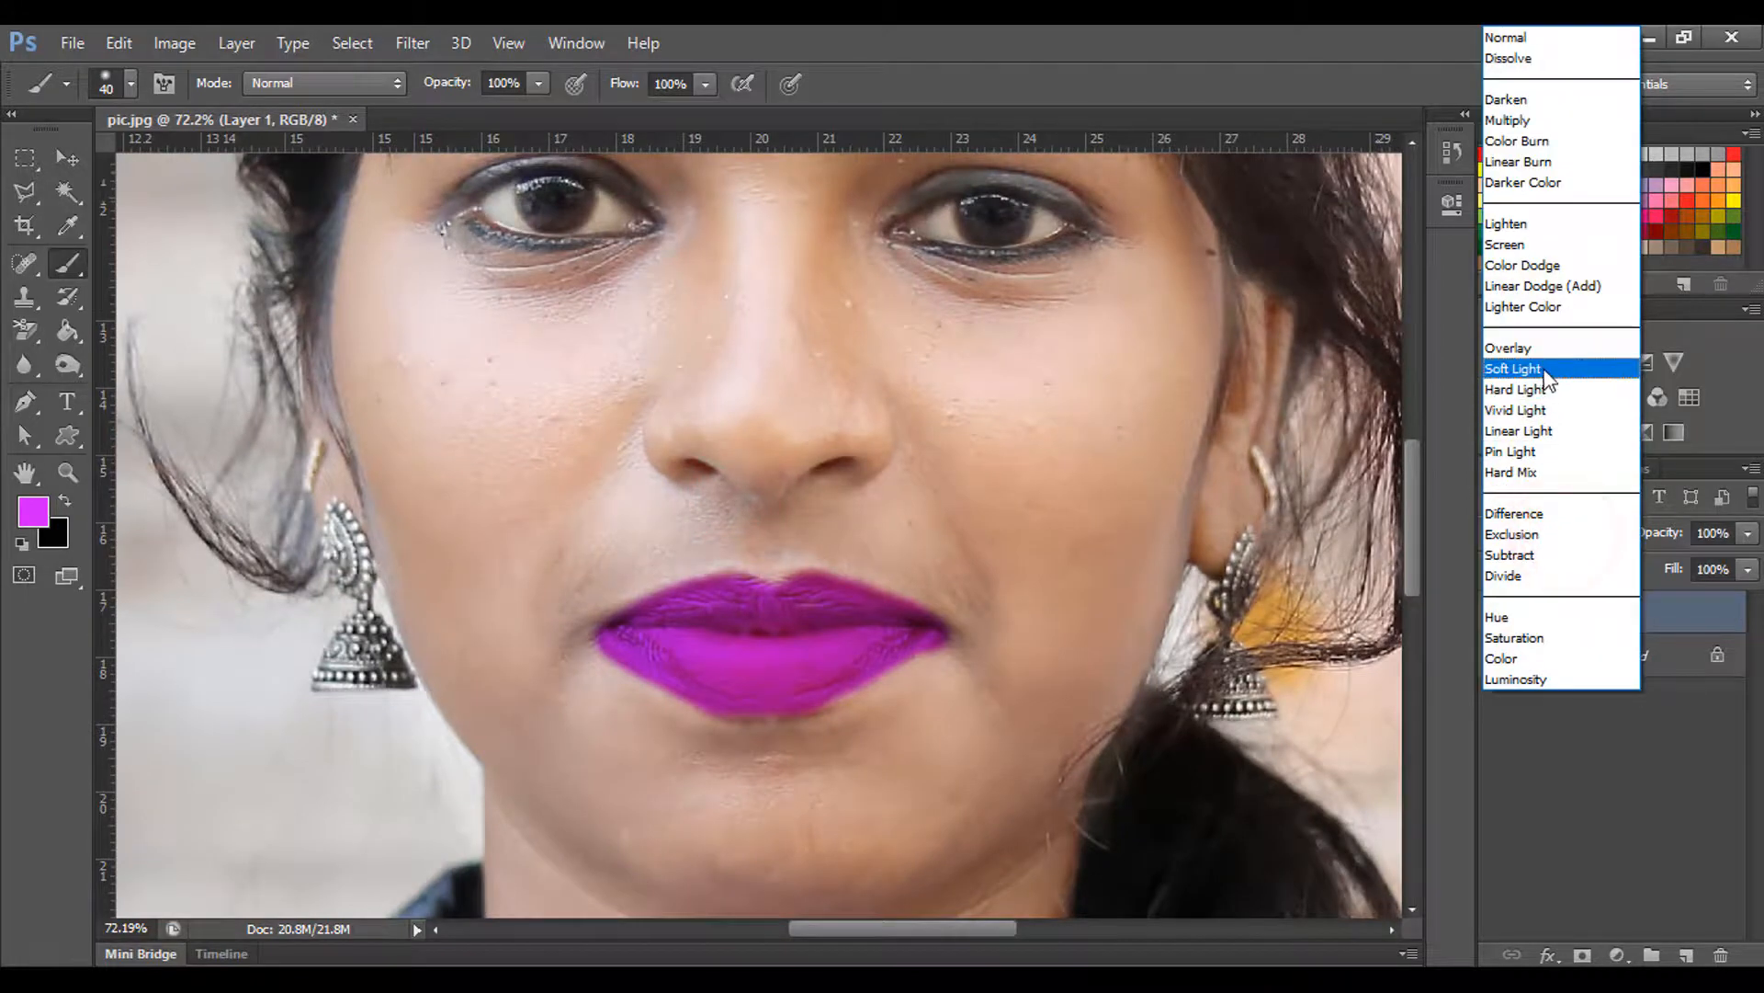
click(1549, 374)
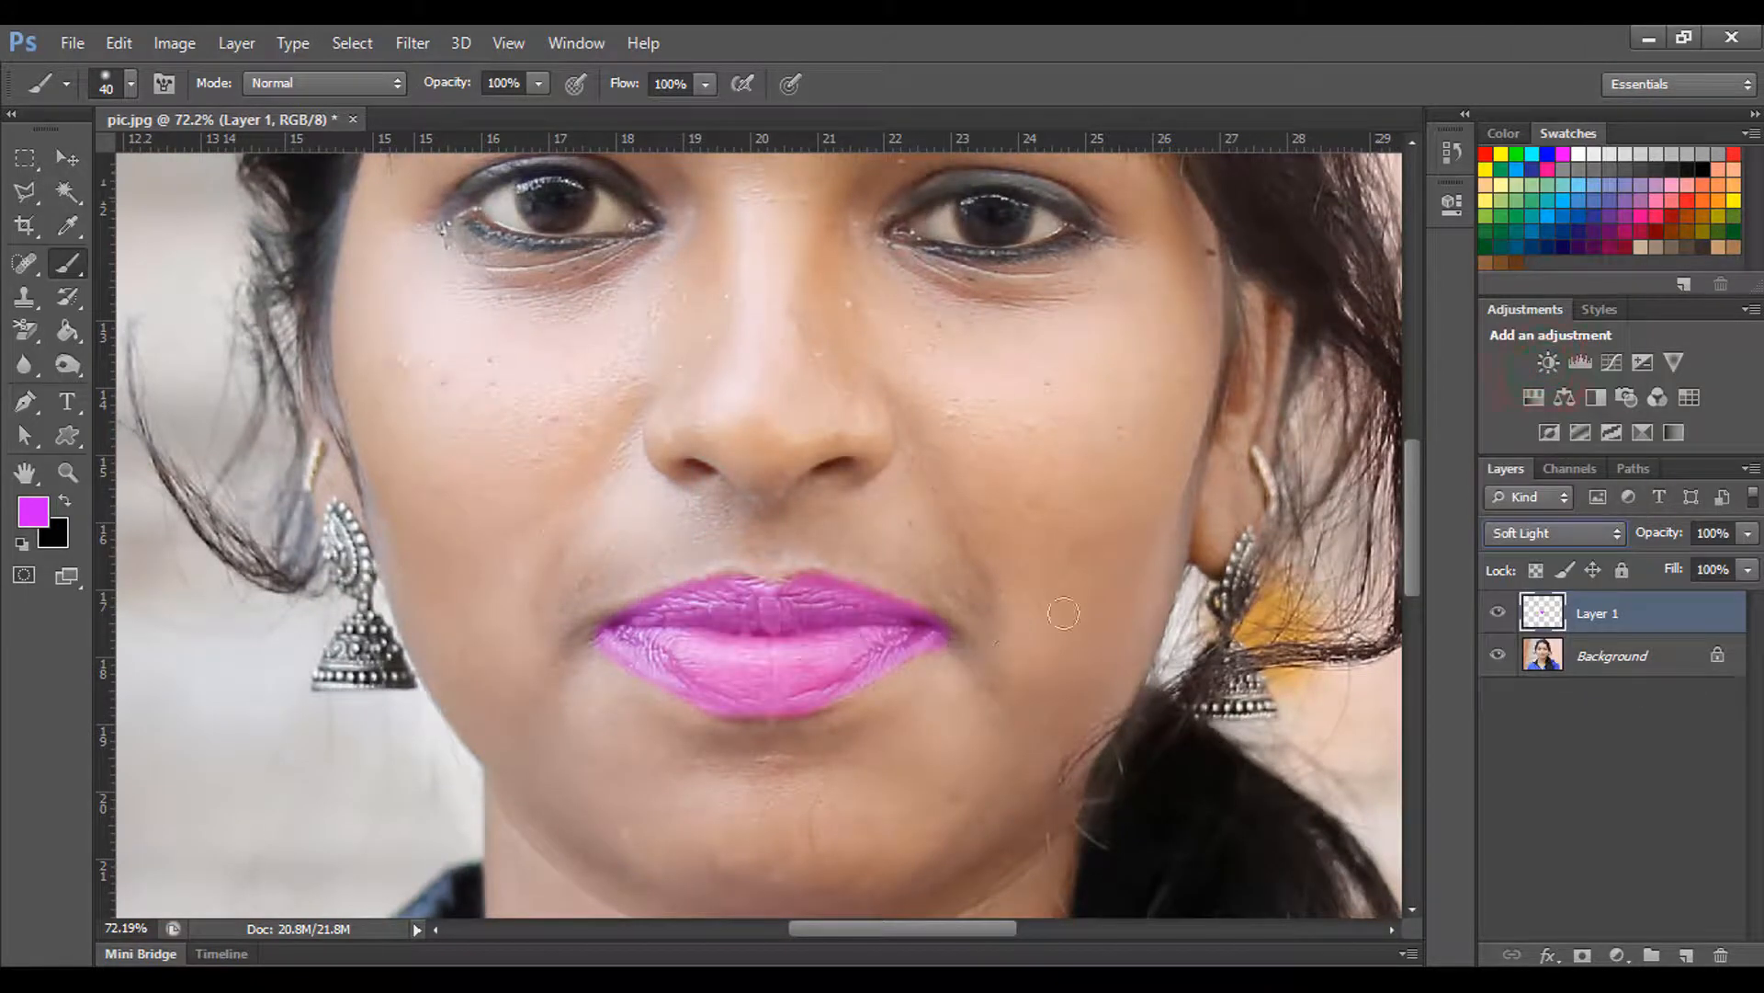
scroll(1154, 488, down, 2)
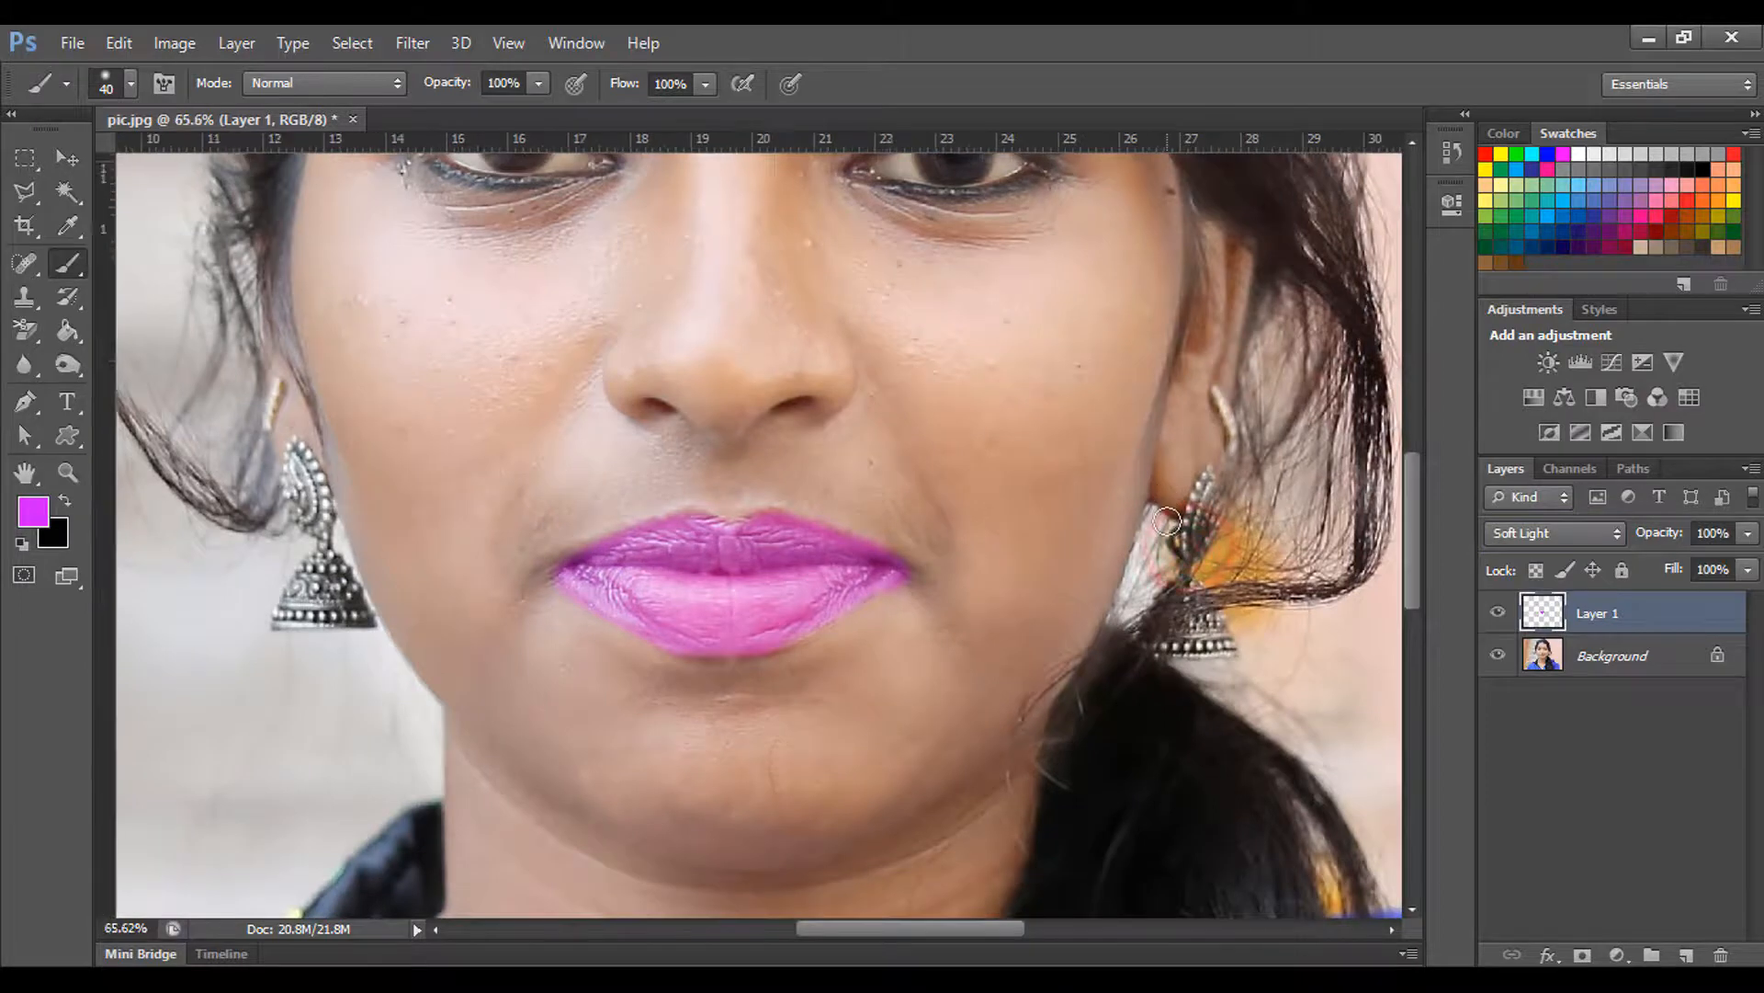
scroll(1122, 543, down, 2)
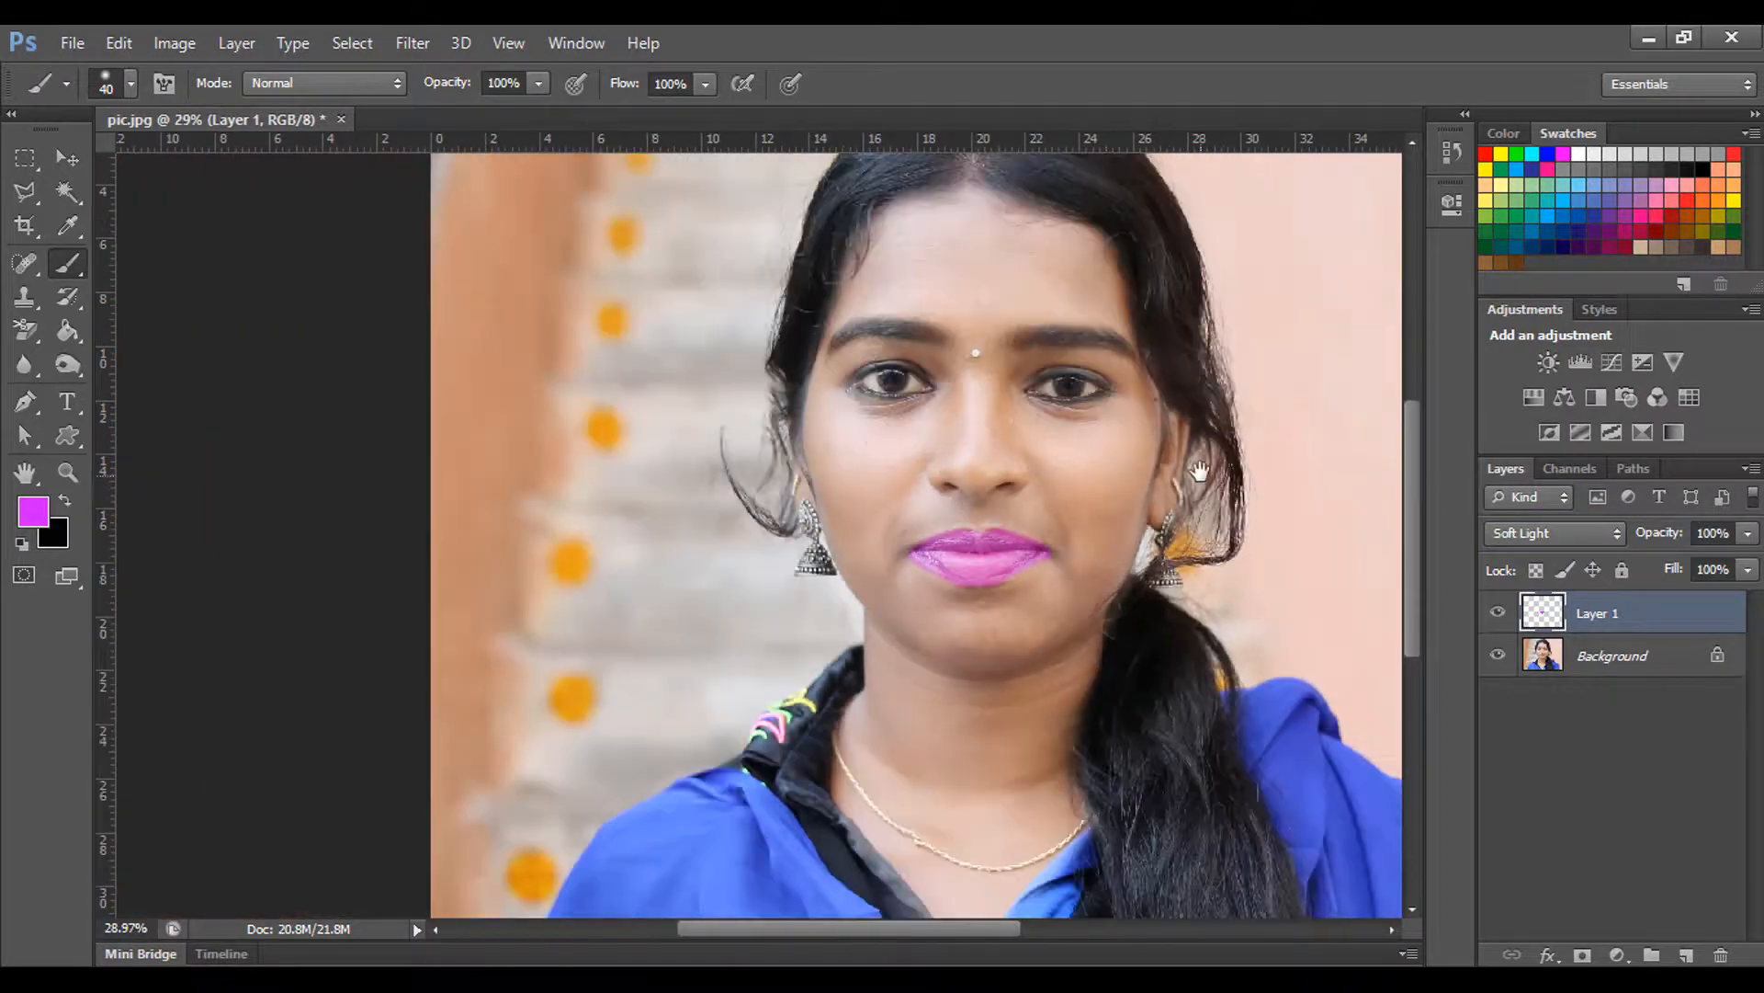
drag(1200, 471, 1038, 510)
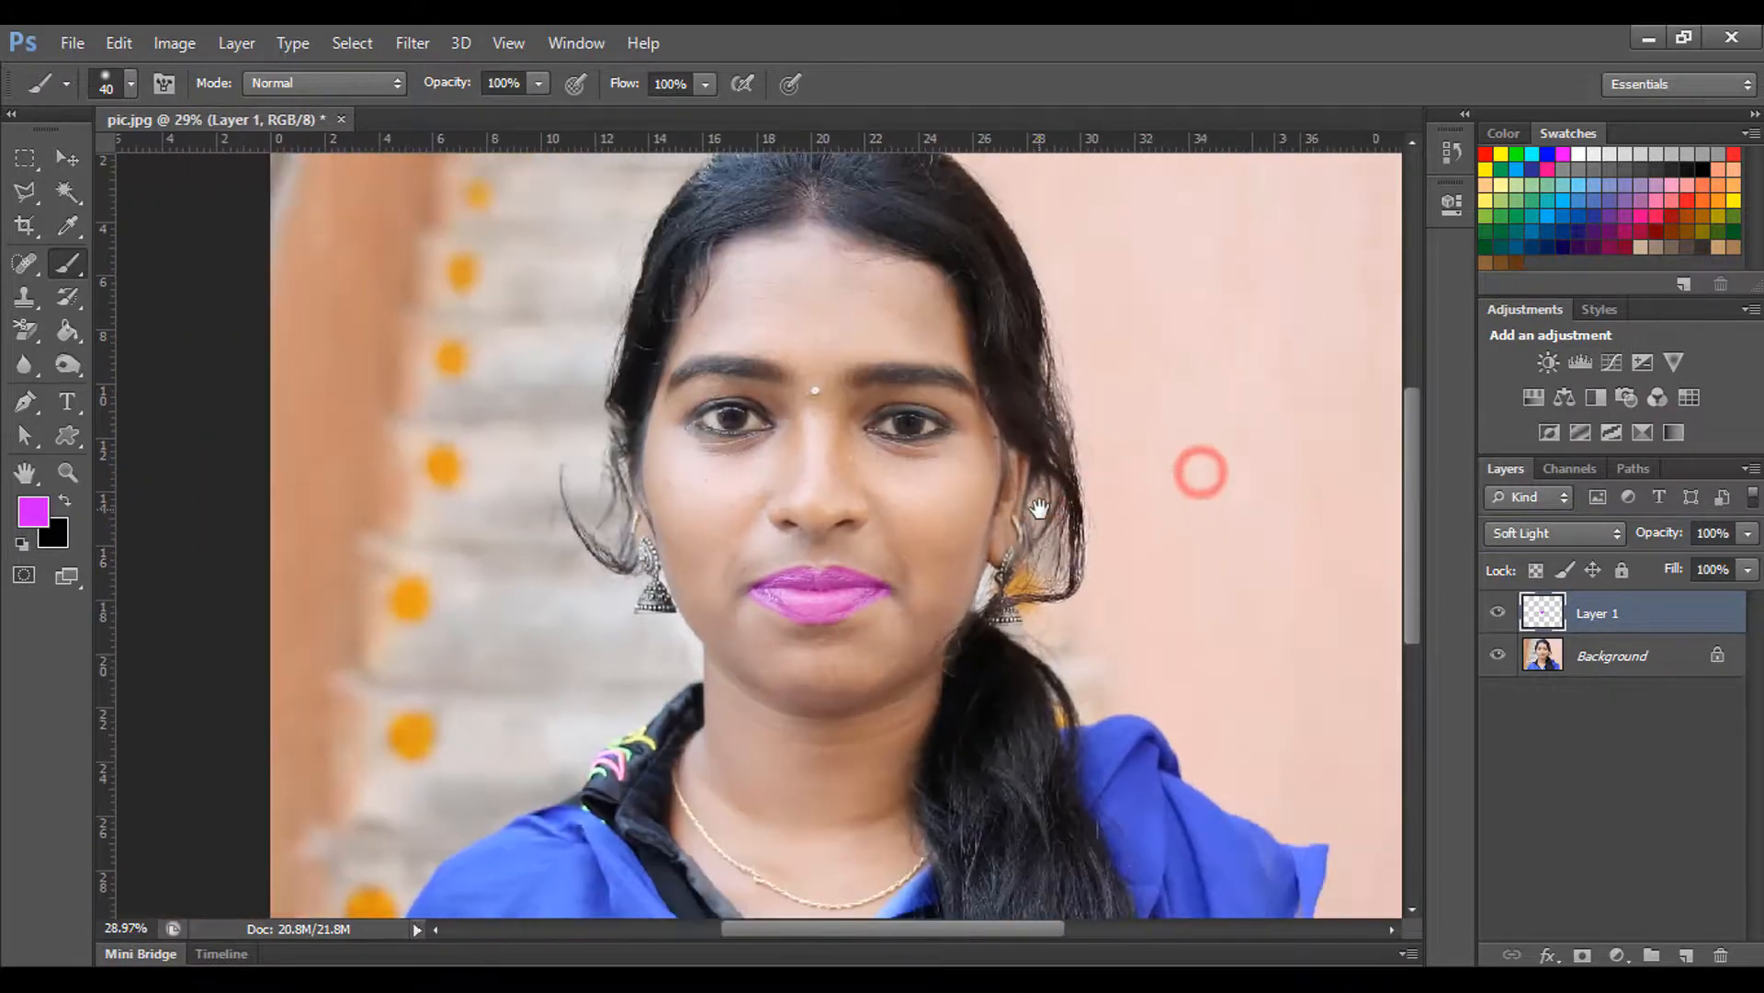
scroll(1039, 510, down, 2)
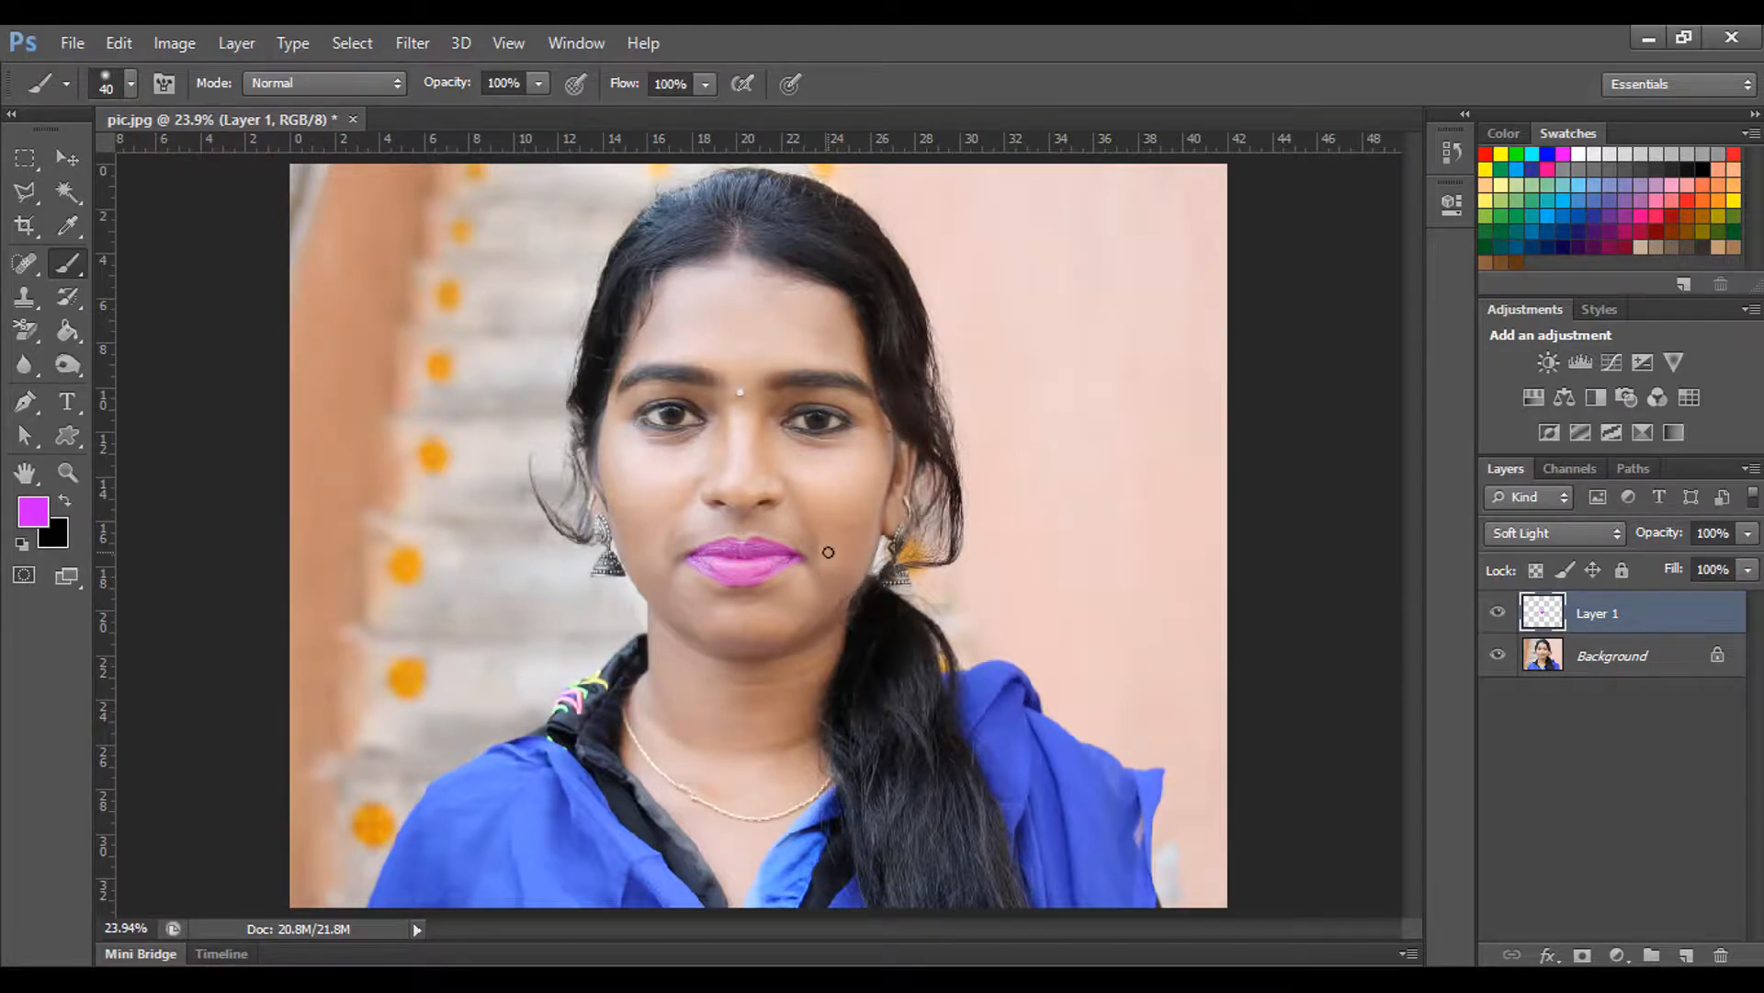
scroll(828, 553, up, 5)
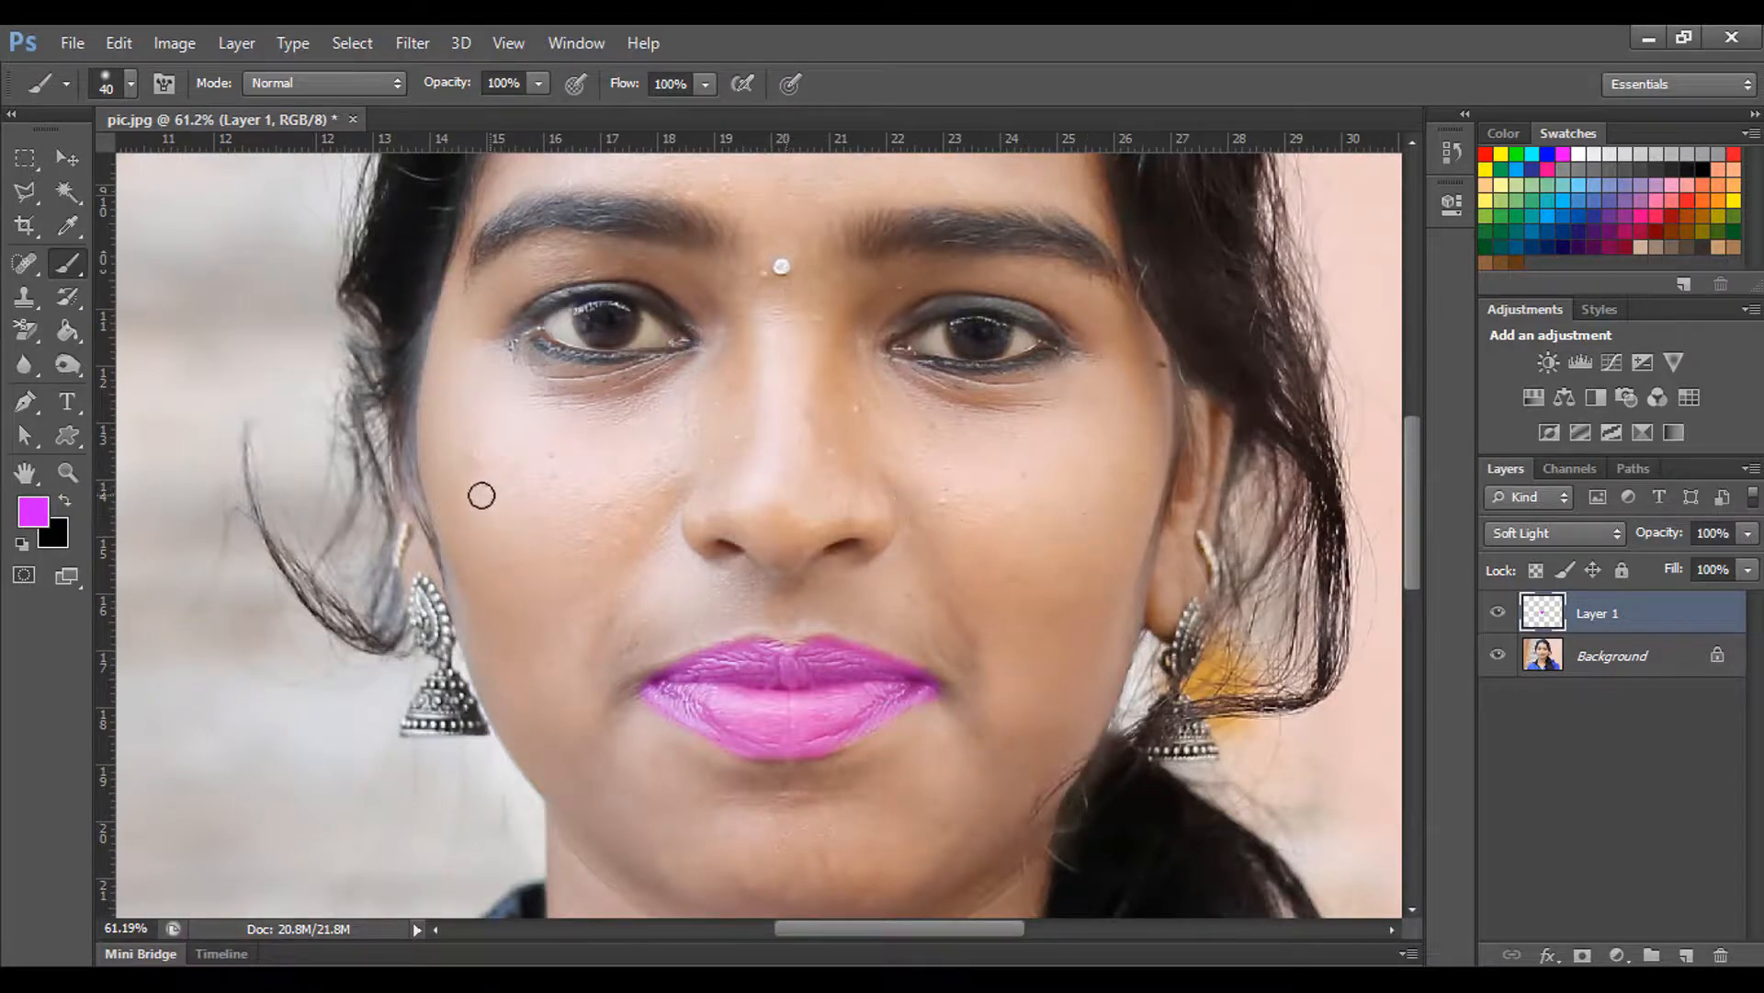
scroll(809, 533, down, 5)
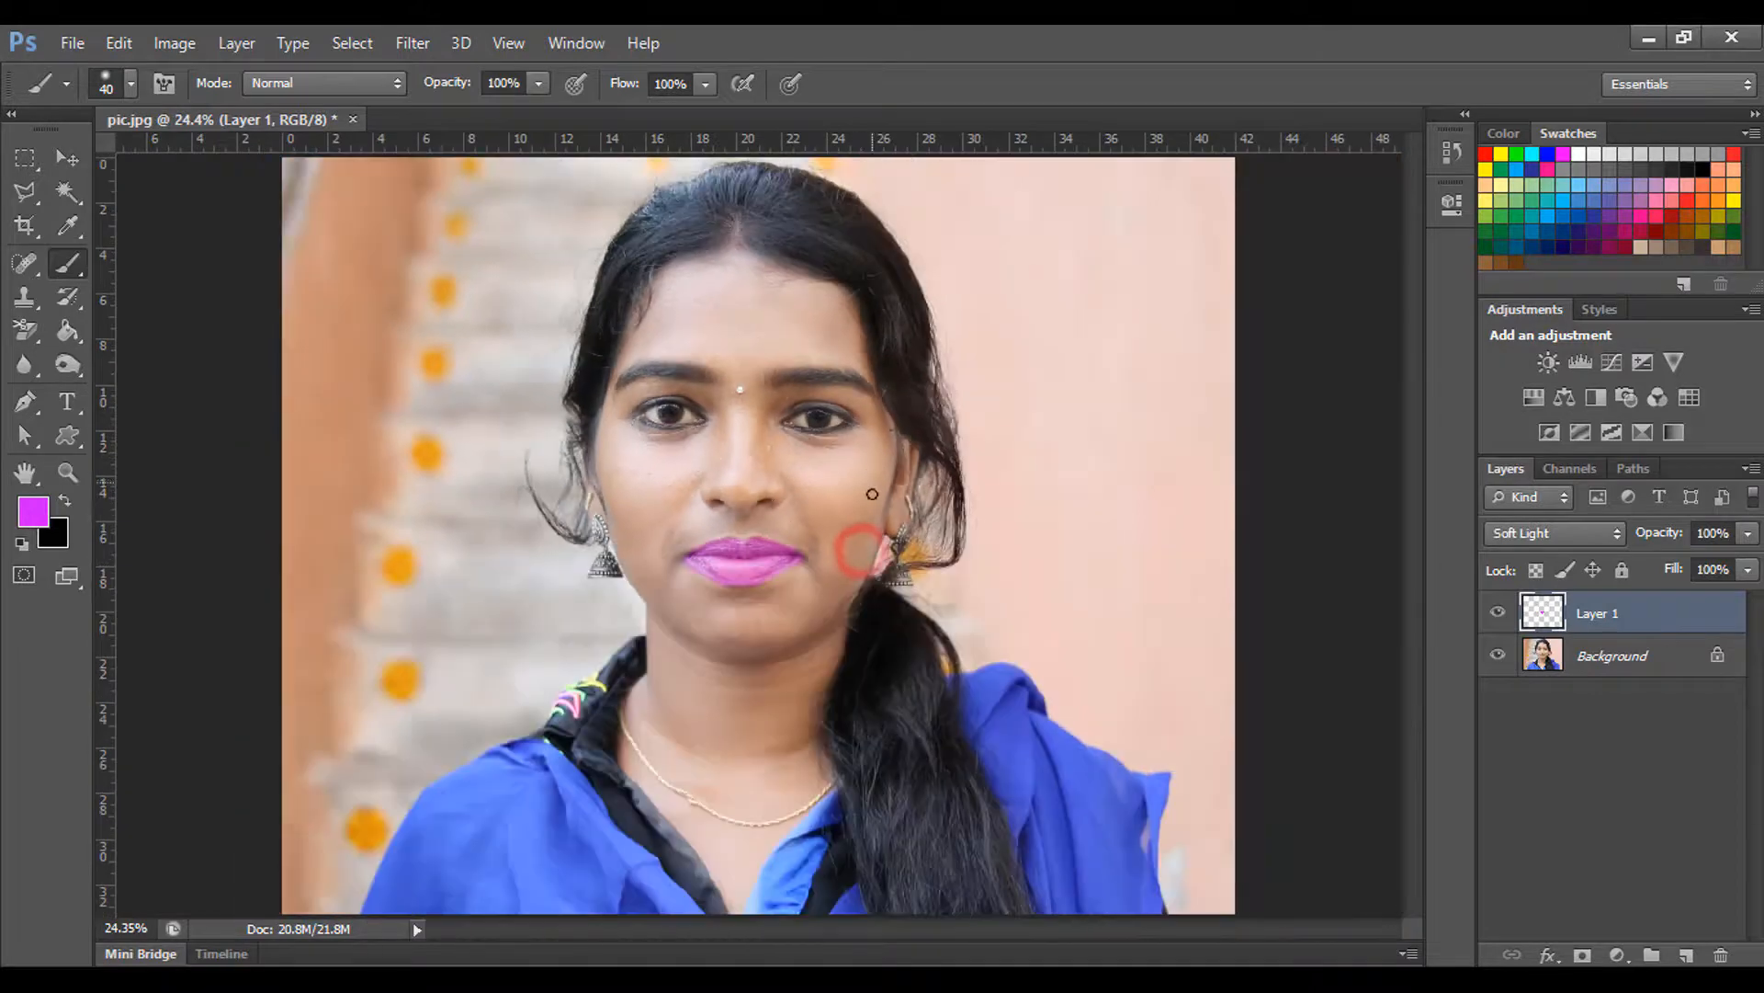
scroll(873, 499, down, 1)
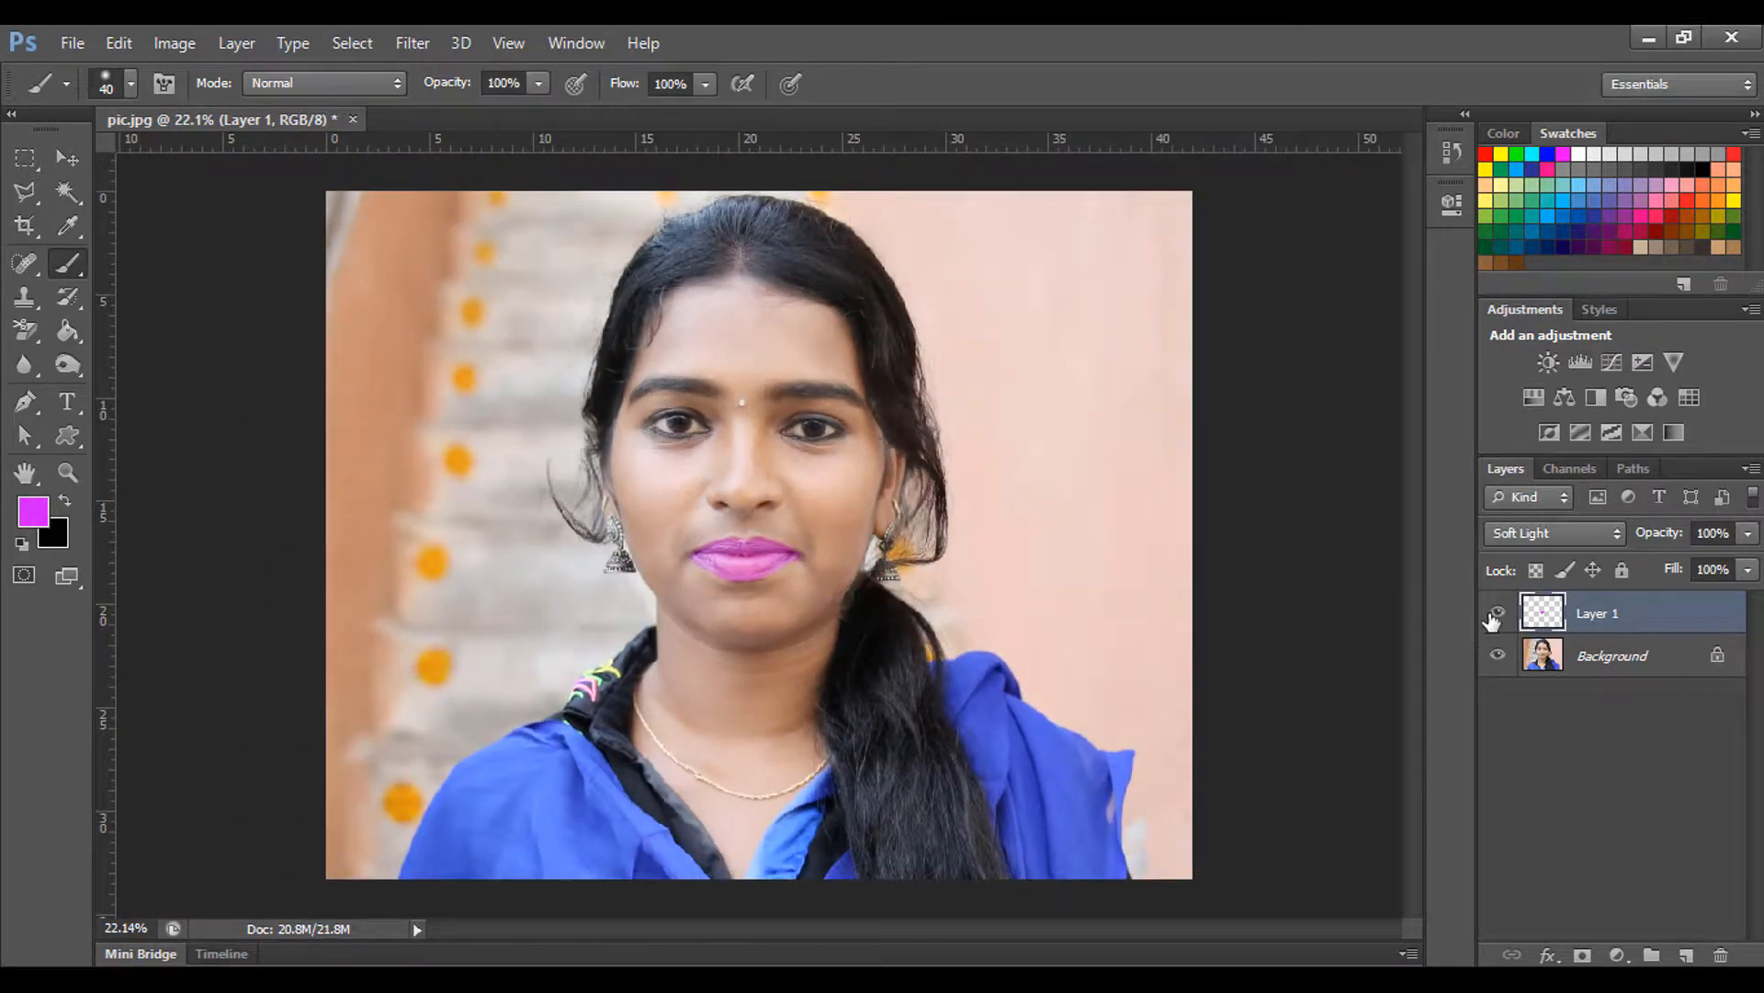